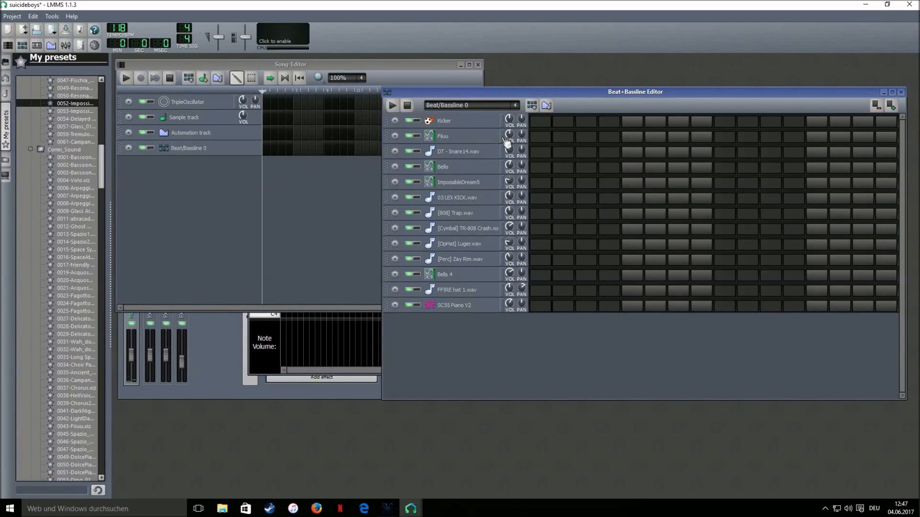
Collapse the Companion and Cormi_Noise preset folders in the browser
scroll(59, 204, "up", 20)
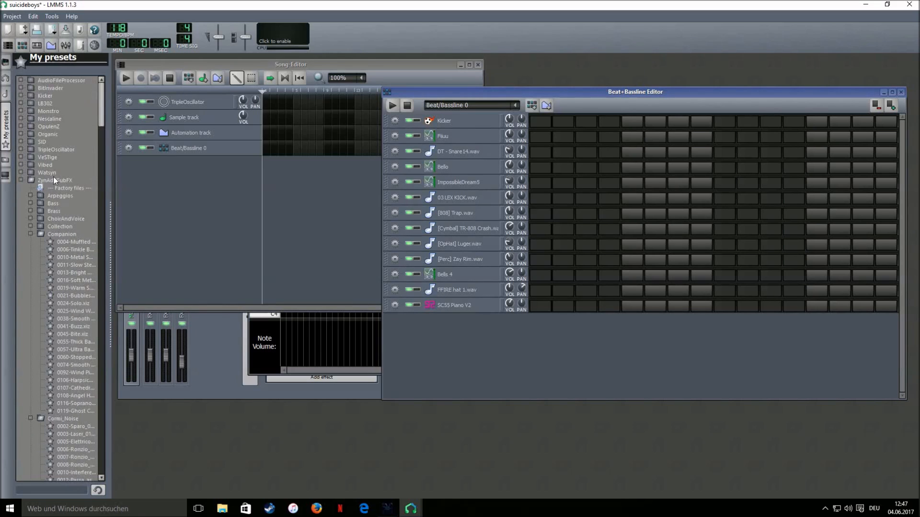
left_click(31, 235)
left_click(30, 241)
scroll(40, 268, "down", 1)
scroll(39, 267, "down", 4)
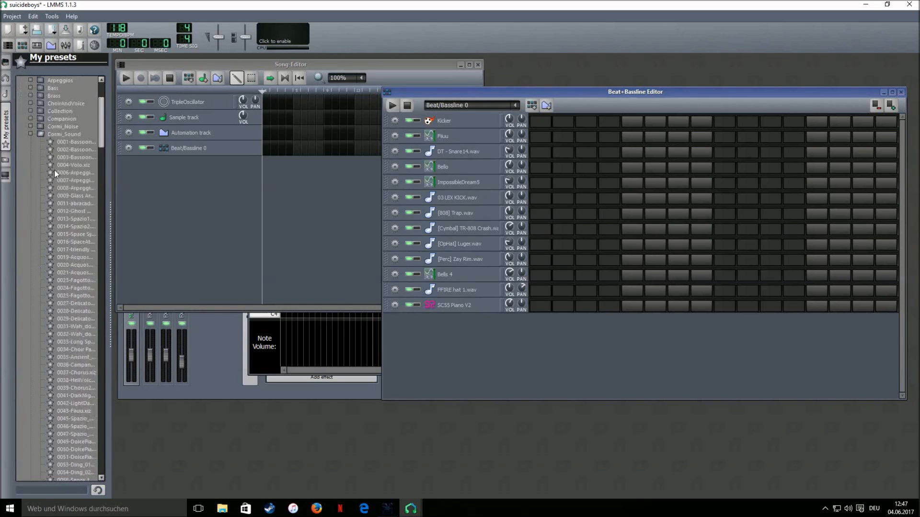
scroll(79, 290, "down", 15)
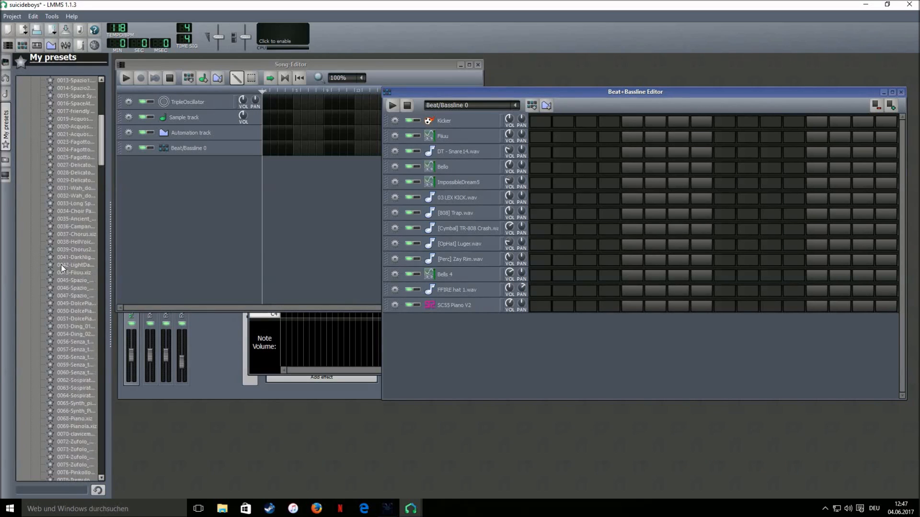
scroll(60, 262, "up", 14)
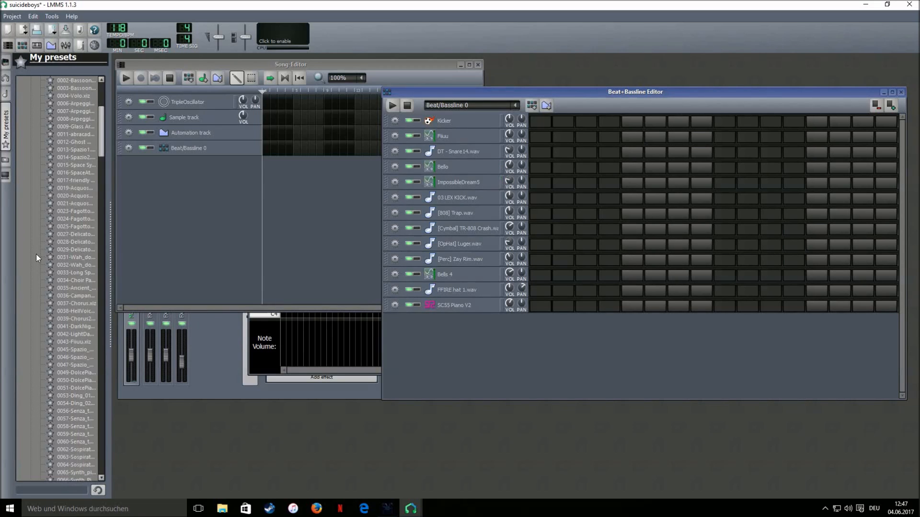
Inspect the Calf Reverb in the DT - Snare14.wav instrument's effects chain, then close it
left_click(480, 151)
left_click(866, 334)
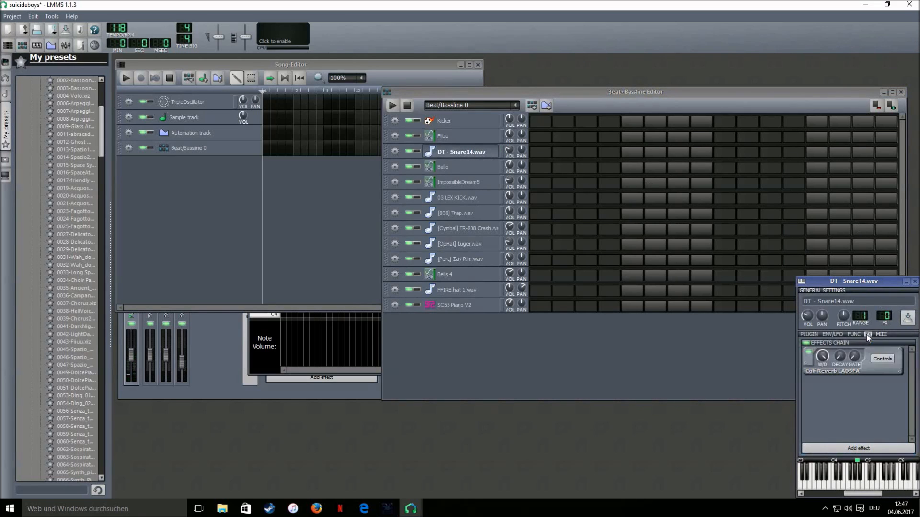
left_click(881, 361)
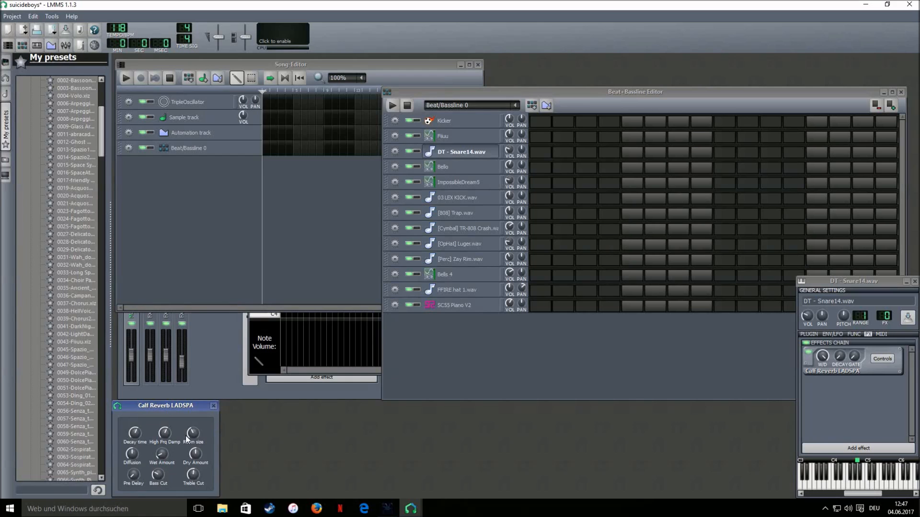
left_click(213, 406)
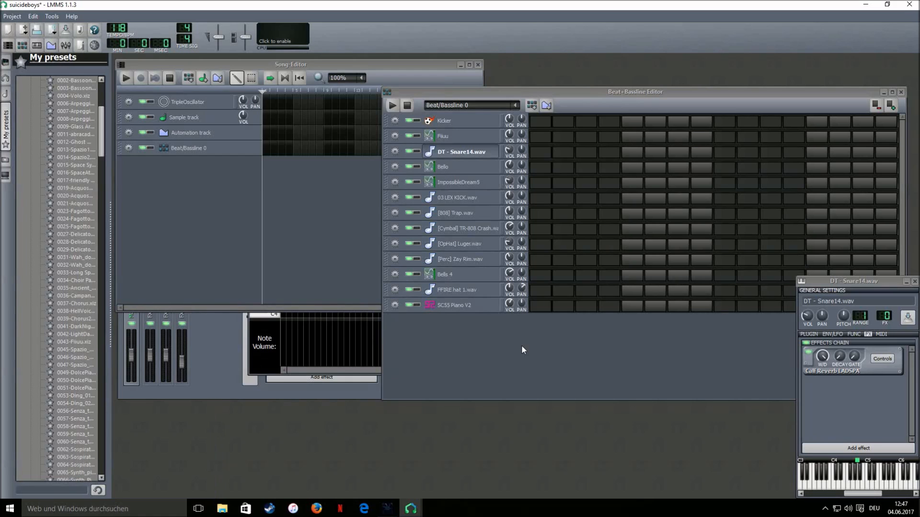
left_click(915, 281)
Preview the 03 LEX KICK, [808] Trap, Cymbal TR-808 Crash, [OpHat] Luger and [Perc] Zay Rim sounds
left_click(502, 198)
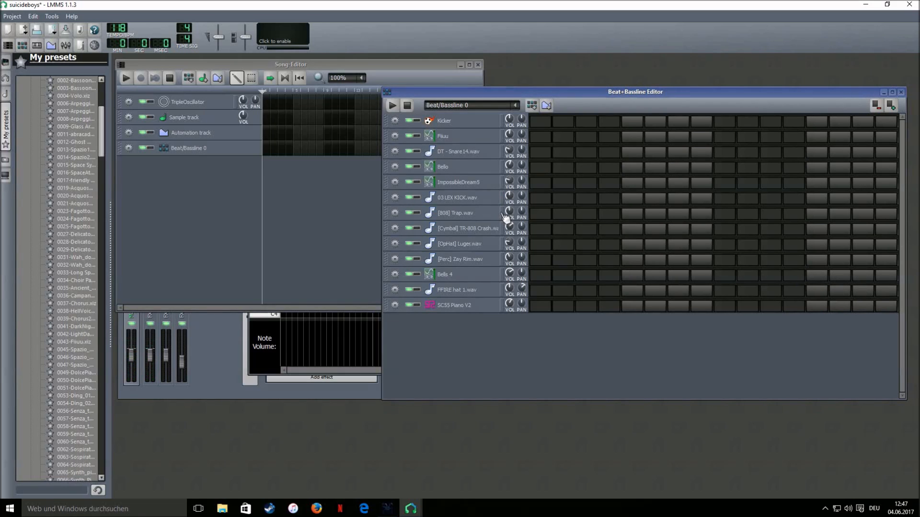
left_click(505, 215)
left_click(505, 234)
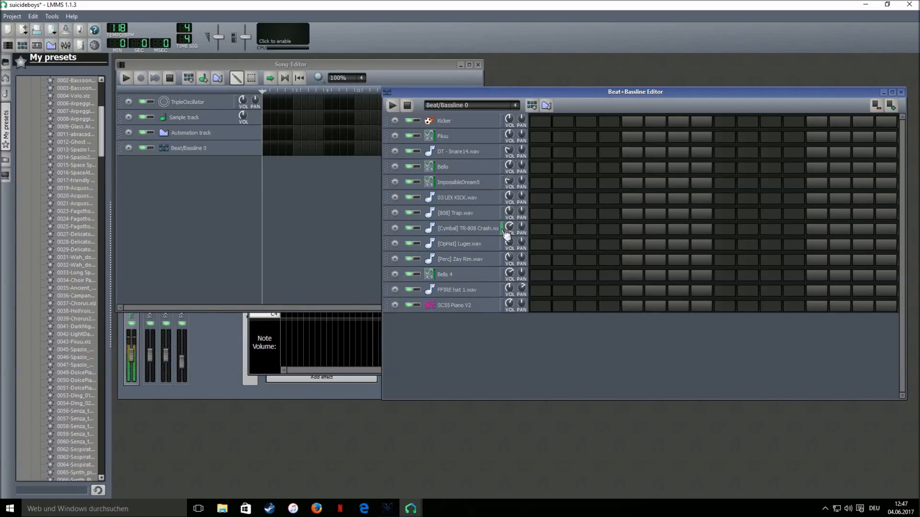
left_click(506, 245)
left_click(506, 258)
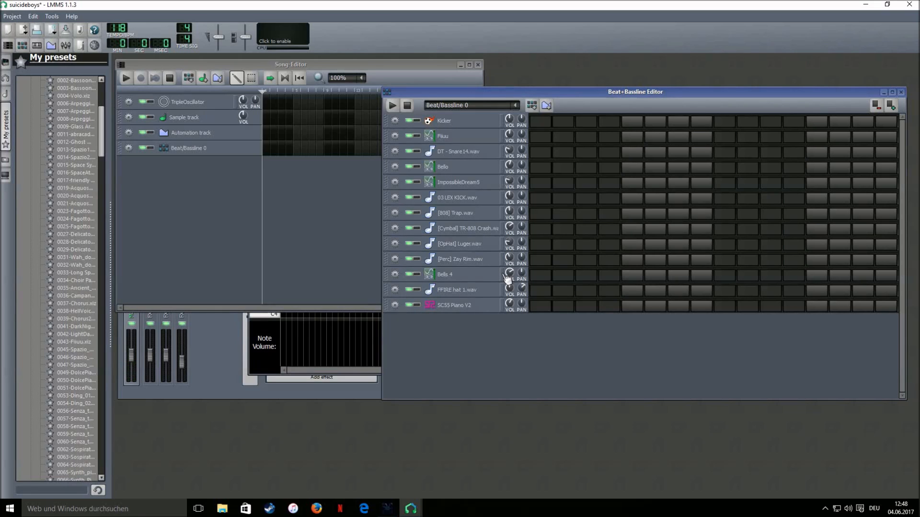
Collapse the Cormi_Sound folder and expand the Misc preset folder
scroll(57, 269, "up", 8)
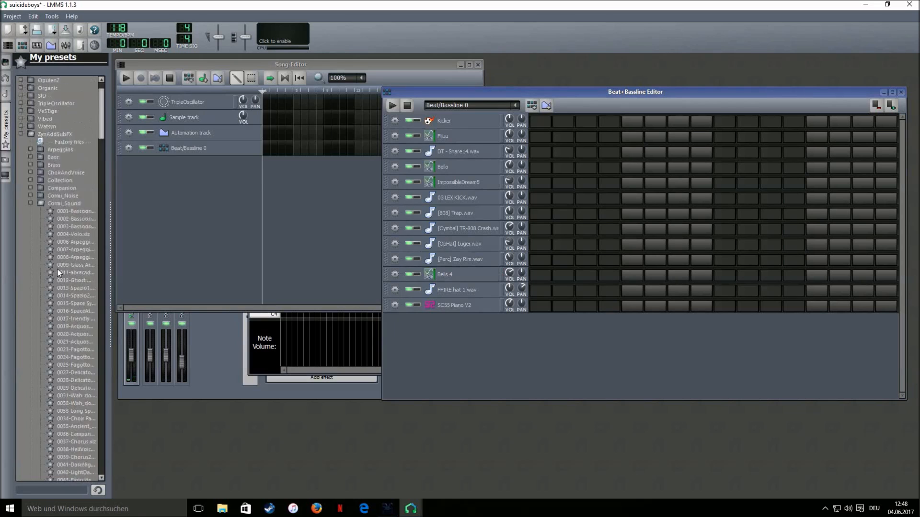
left_click(32, 249)
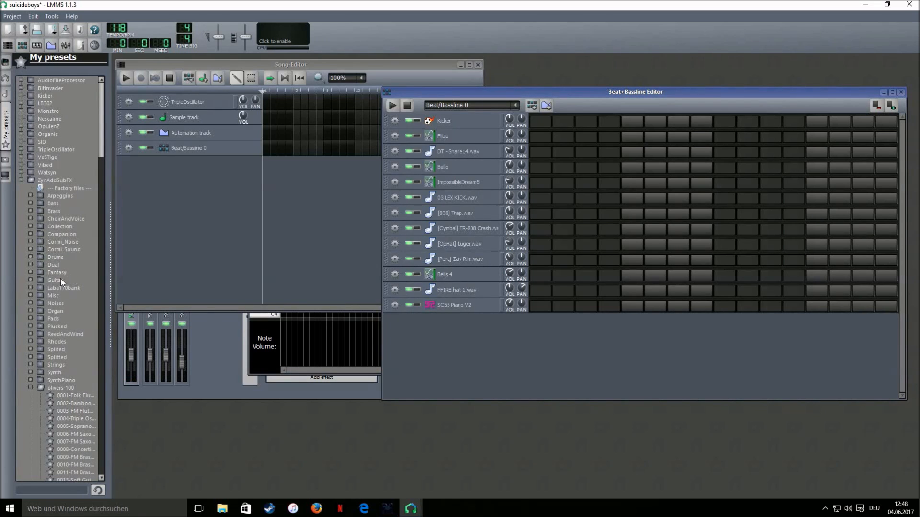
double_click(60, 296)
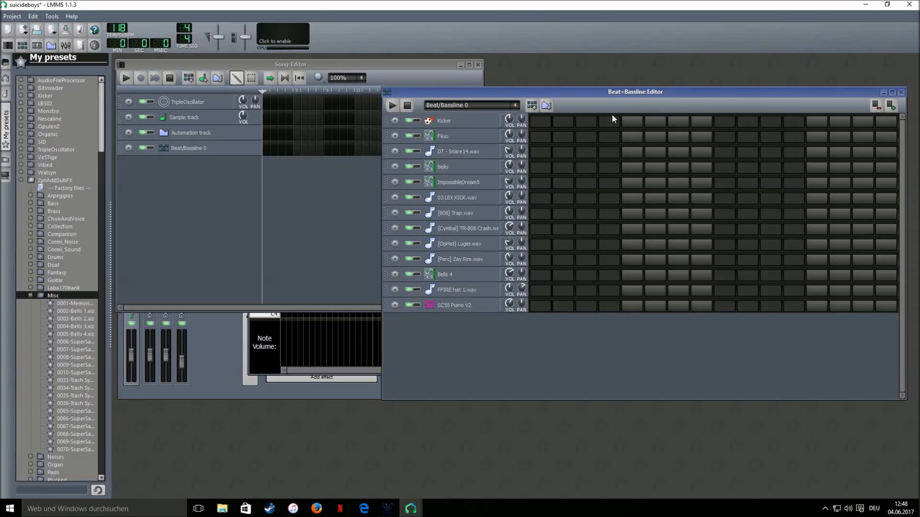
In the Fiiuu piano roll, draw one-bar notes at C6 and just below, then preview them
right_click(541, 140)
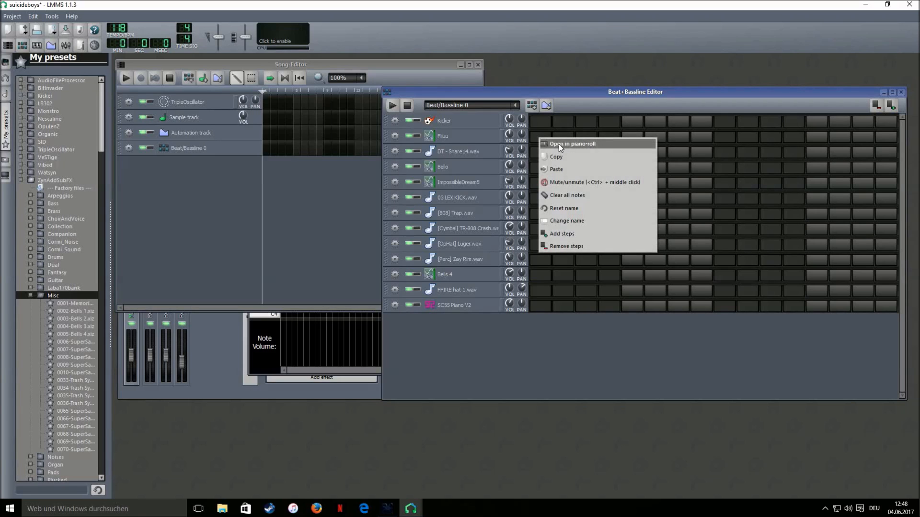
left_click(558, 145)
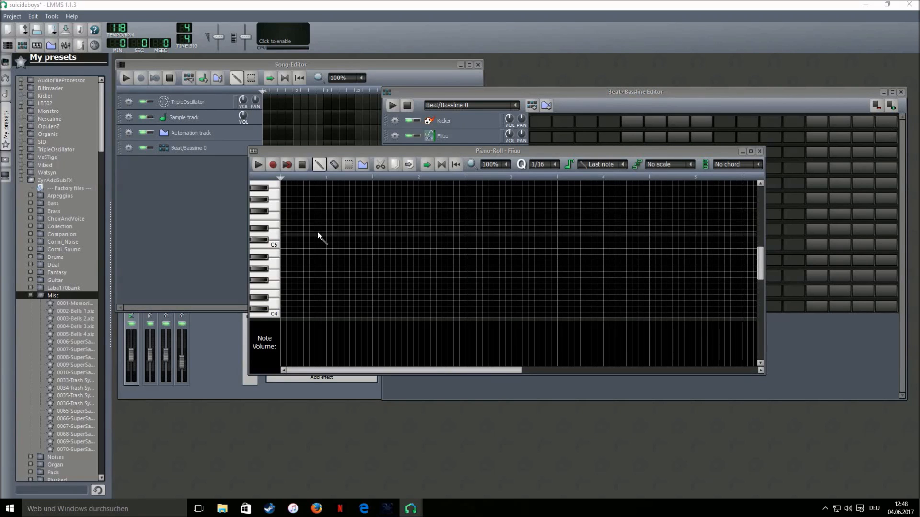
scroll(319, 234, "up", 4)
left_click(287, 269)
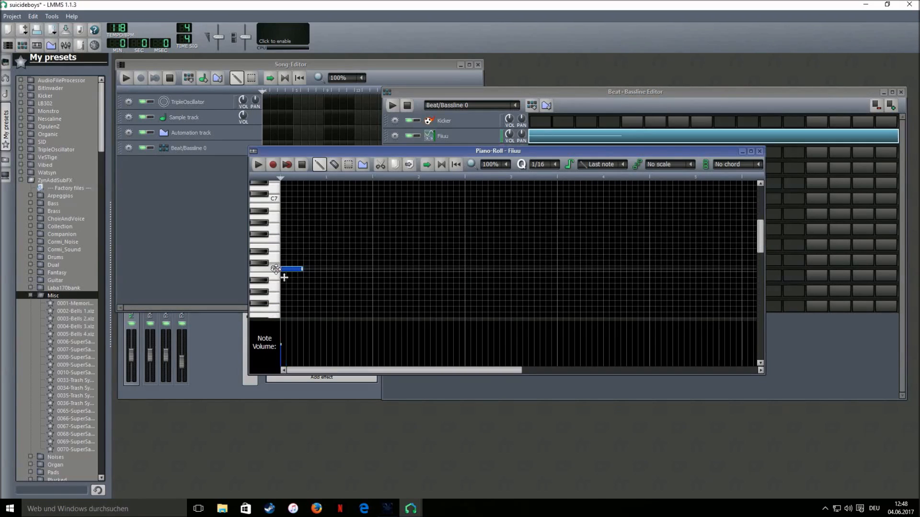
mouse_move(358, 266)
left_mouse_down()
mouse_move(382, 271)
mouse_move(372, 271)
left_mouse_up()
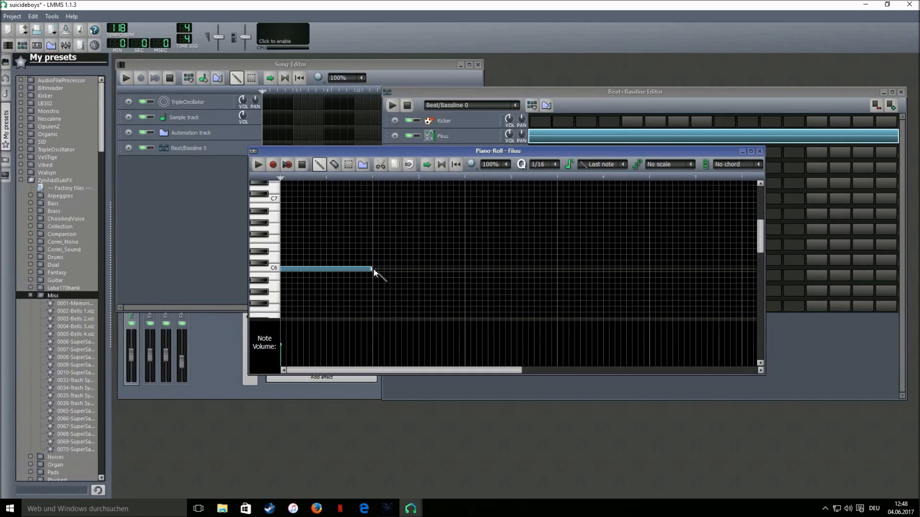
left_click(374, 298)
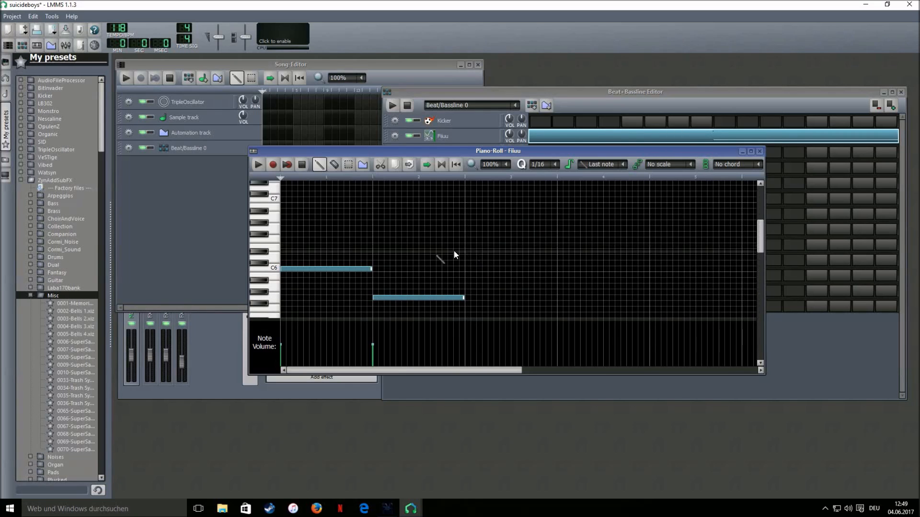
left_click(259, 165)
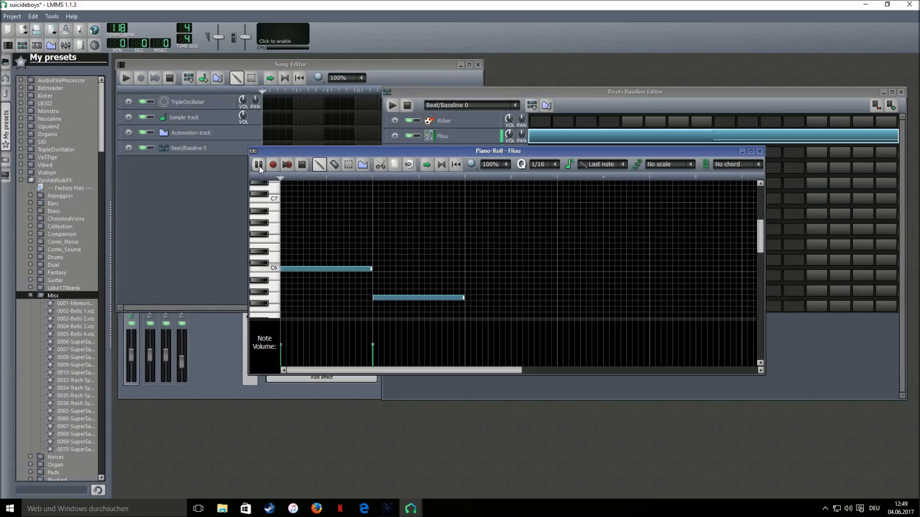
left_click(302, 164)
Add one-bar notes in bars 3 and 4 and play the four-note melody
left_click(467, 252)
left_click(561, 275)
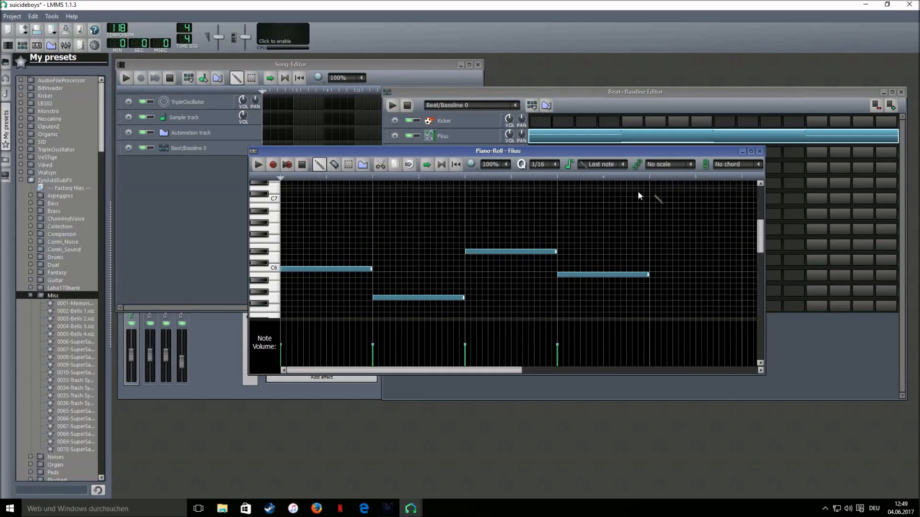
left_click(259, 167)
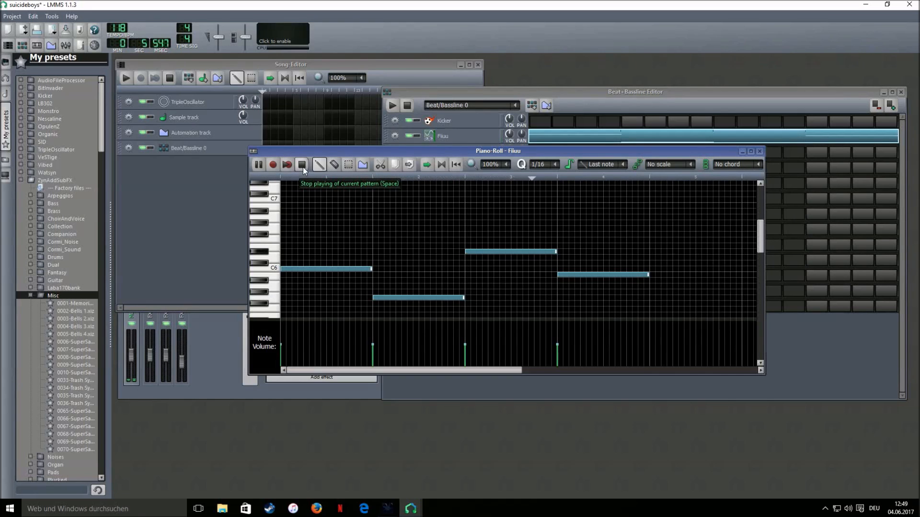
left_click(303, 165)
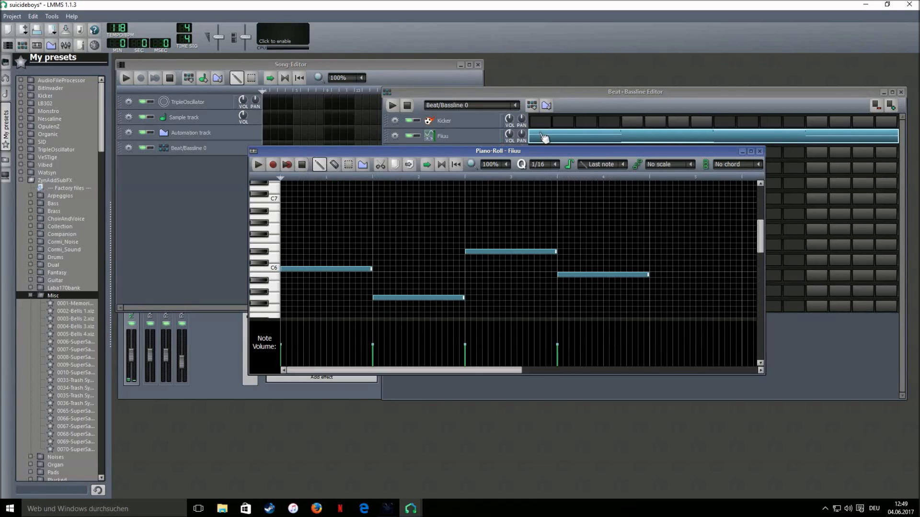
Copy the Fiiuu notes into the Bello and ImpossibleDream5 rows and play the beat
right_click(613, 136)
left_click(629, 155)
right_click(579, 154)
right_click(541, 167)
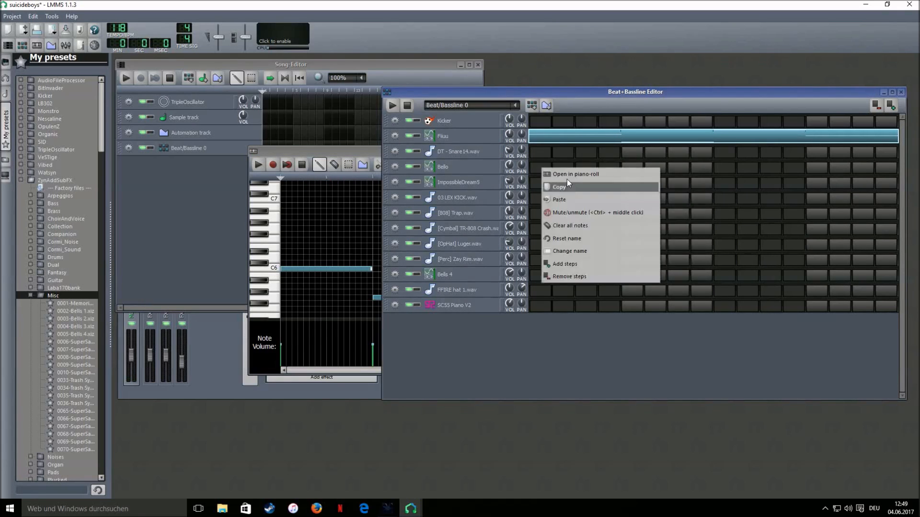
left_click(590, 199)
right_click(542, 183)
left_click(561, 212)
left_click(391, 108)
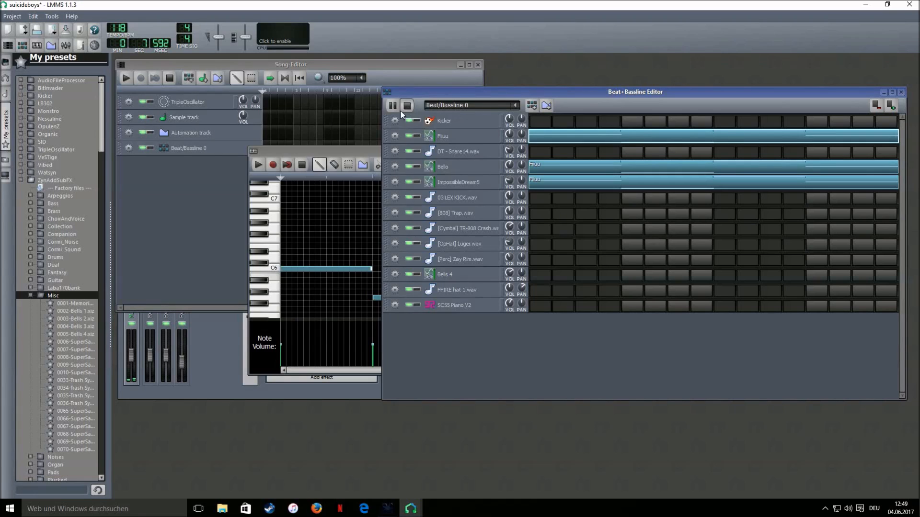
left_click(403, 109)
Add a Beat/Bassline 0 block to the song and stretch it to 11 bars
left_click(184, 196)
left_click(269, 149)
left_click_drag(293, 149, 446, 150)
left_click(584, 91)
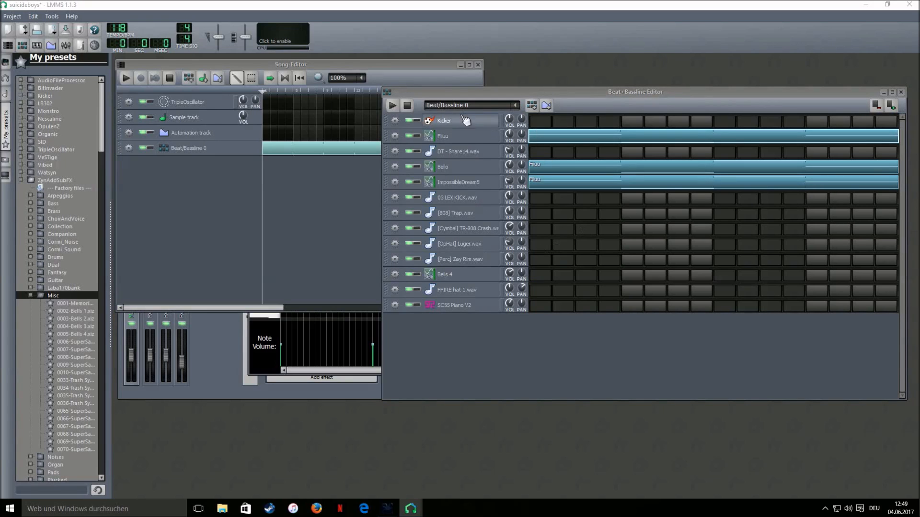
Add Beat/Bassline 1 and start the Bells 4 piano-roll melody with a C6 note
left_click(532, 105)
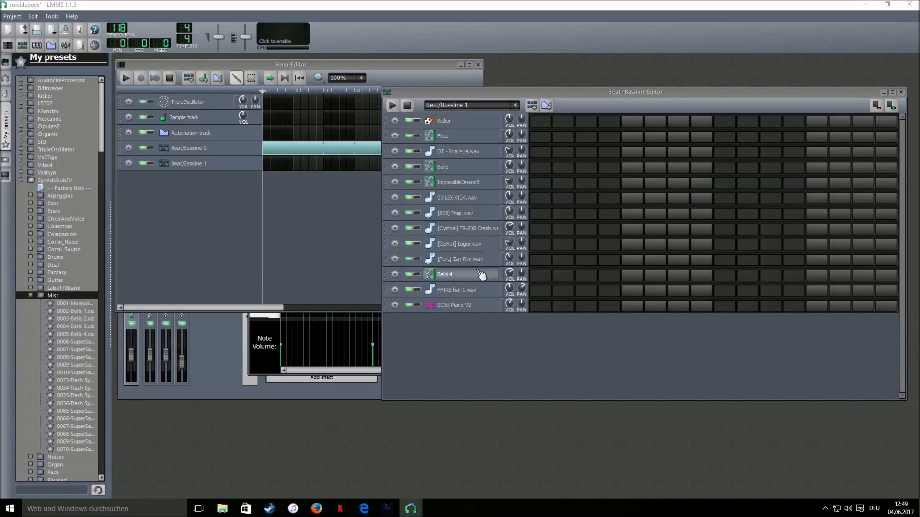
right_click(562, 279)
left_click(587, 289)
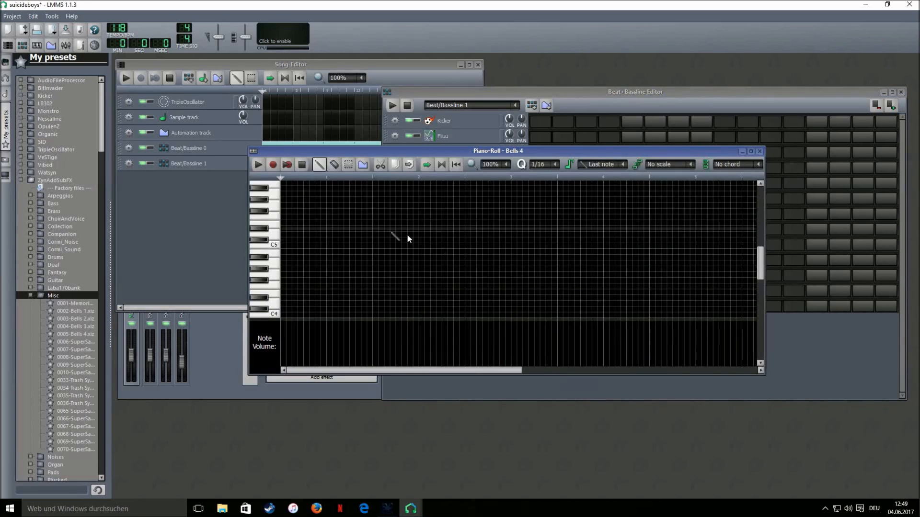
scroll(287, 250, "up", 1)
left_click(286, 246)
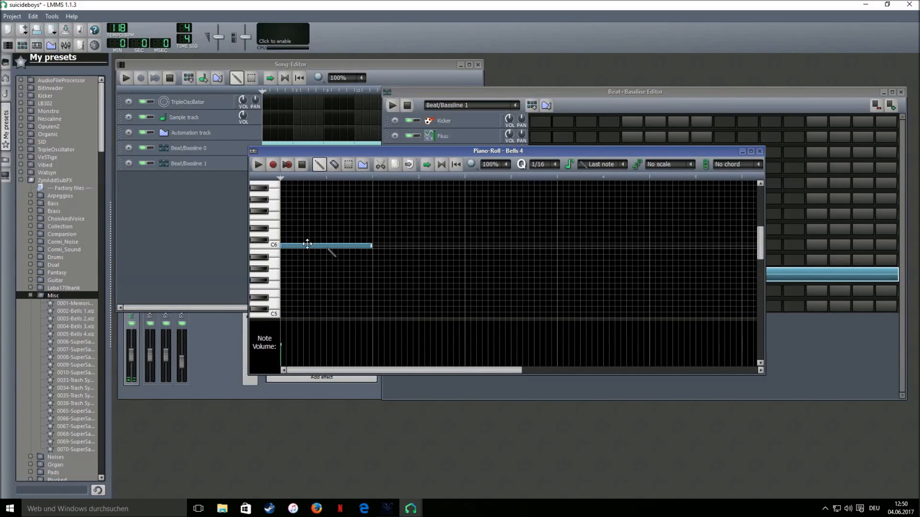
left_click_drag(374, 248, 304, 247)
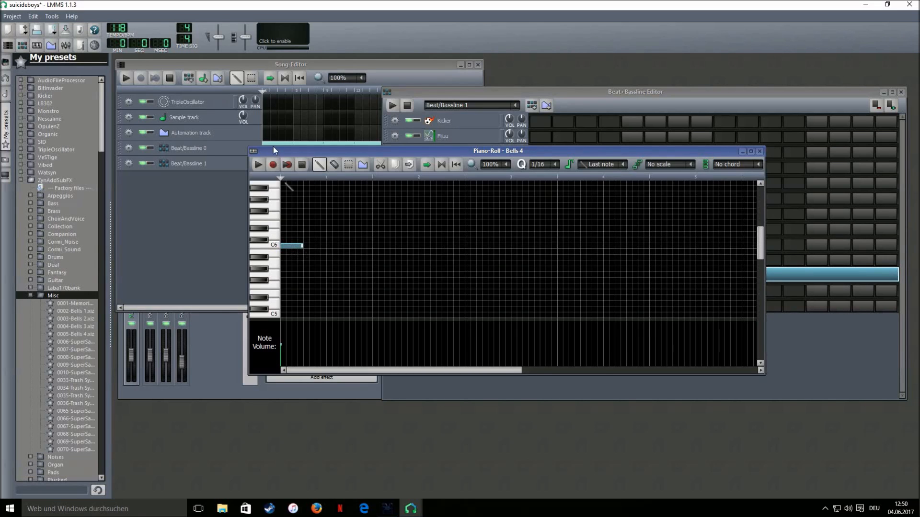
Add and size further Bells 4 notes just above and below C6
left_click(304, 231)
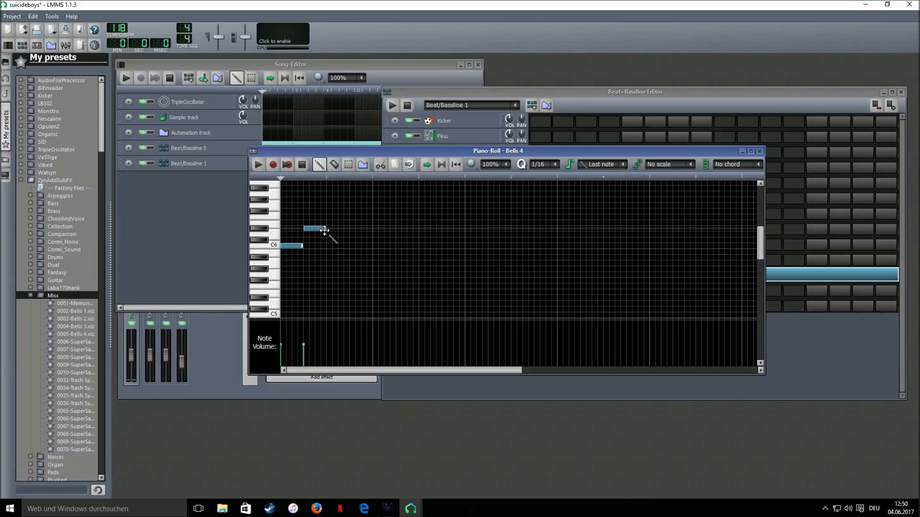
left_click_drag(324, 228, 353, 232)
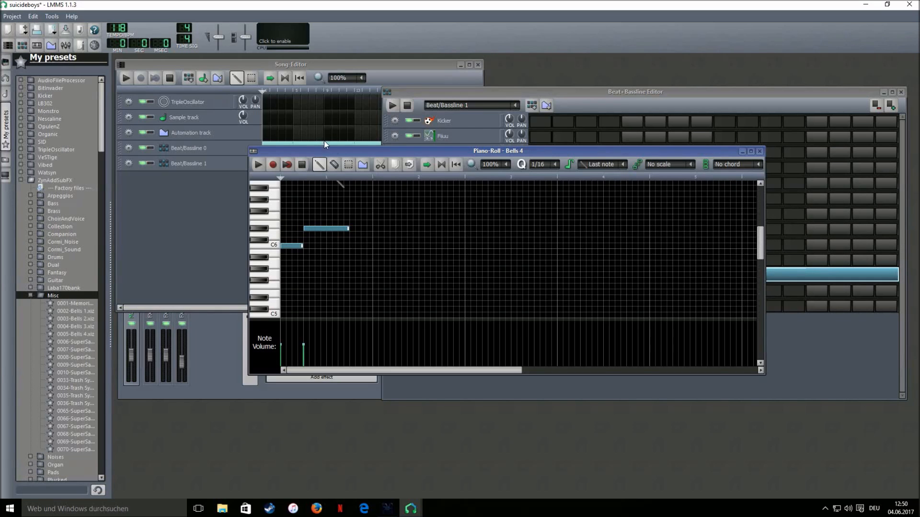
left_click(357, 270)
left_click(378, 268)
mouse_move(377, 269)
left_mouse_down()
mouse_move(403, 273)
mouse_move(375, 273)
left_mouse_up()
left_click(375, 273)
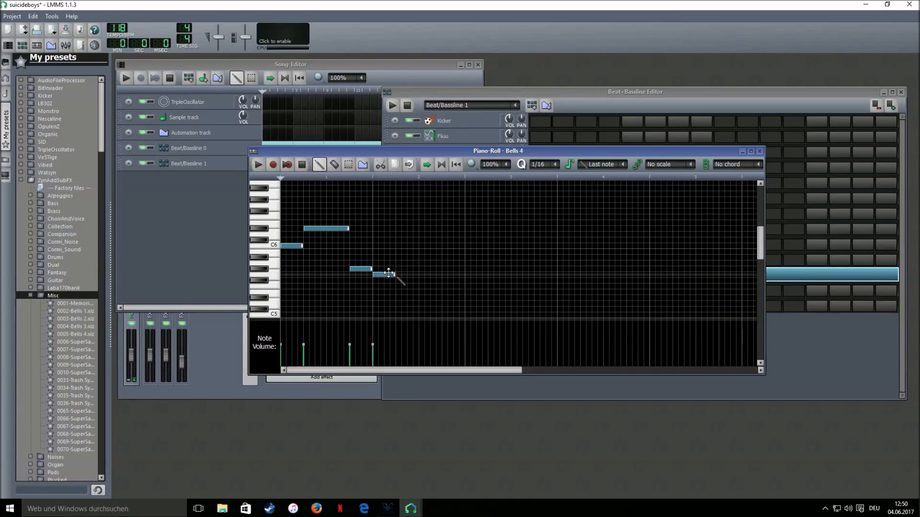
left_click_drag(454, 278, 466, 277)
left_click(467, 252)
left_click_drag(538, 253, 492, 256)
Add the final high notes, stretch the last to the pattern end, and play the melody
left_click(317, 229)
left_click(491, 229)
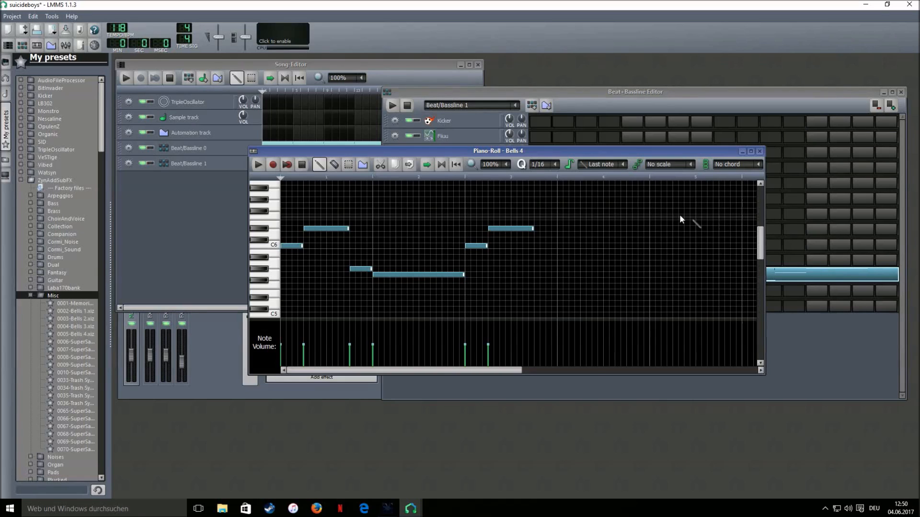
left_click(537, 200)
left_click(560, 206)
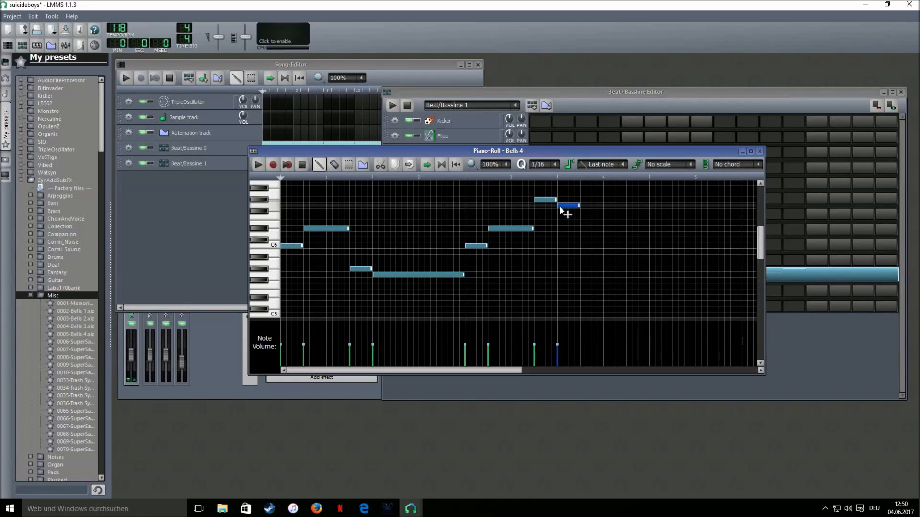
left_click_drag(580, 206, 649, 211)
left_click(262, 166)
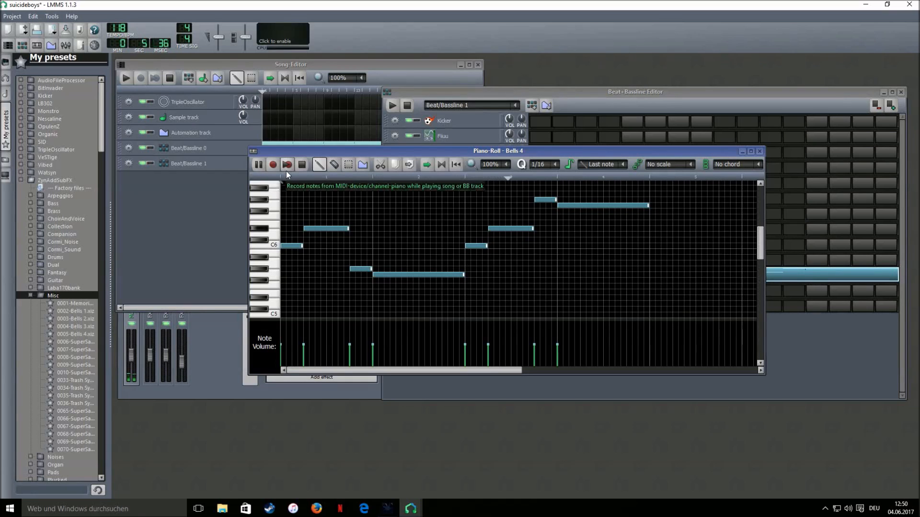
left_click(301, 165)
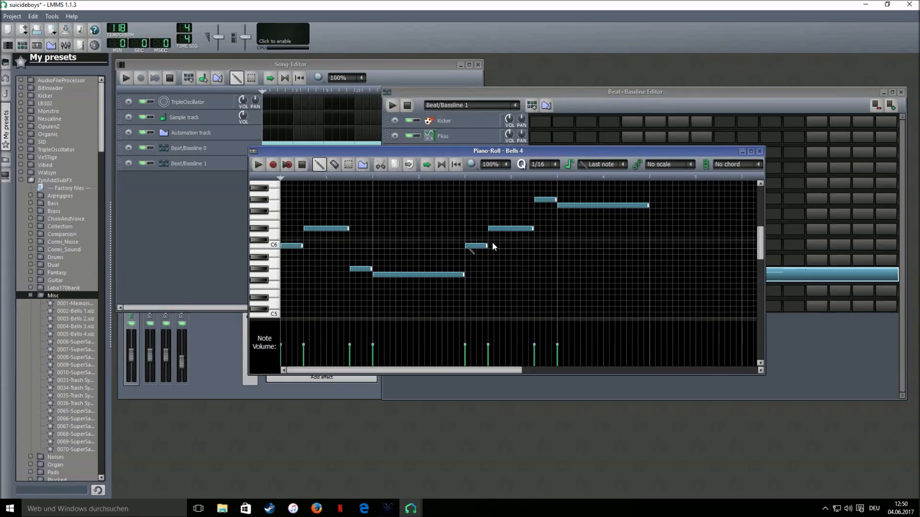
left_click(174, 232)
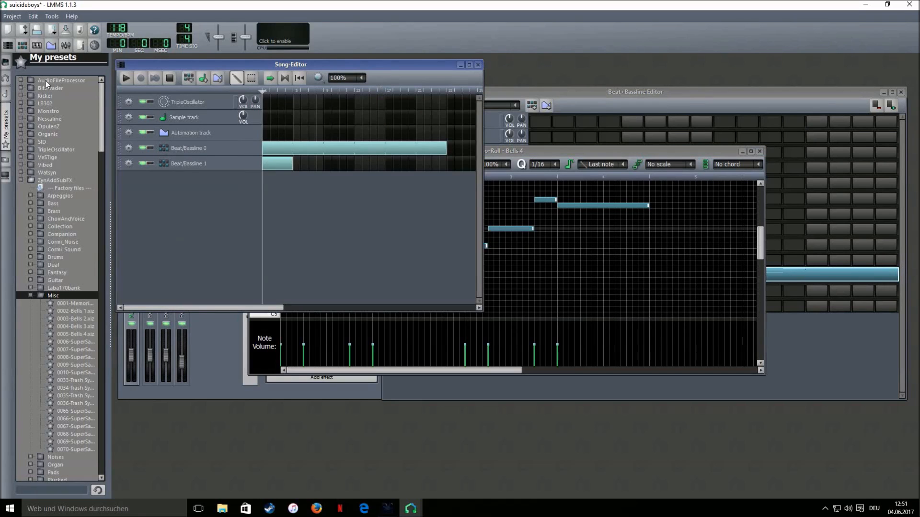
While the song plays, resize Beat/Bassline 0 and 1 blocks to 16 bars each (bars 1-17)
left_click(126, 79)
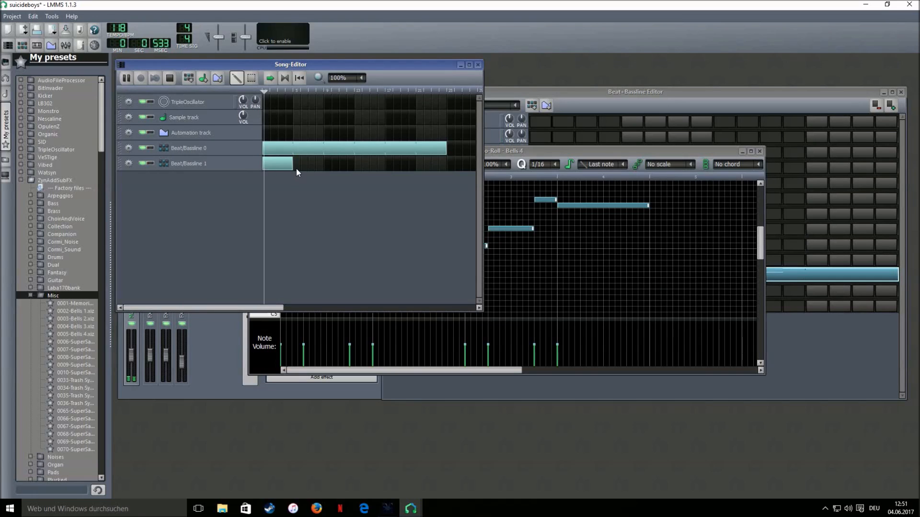
left_click_drag(294, 167, 385, 167)
left_click_drag(446, 149, 385, 150)
left_click(169, 78)
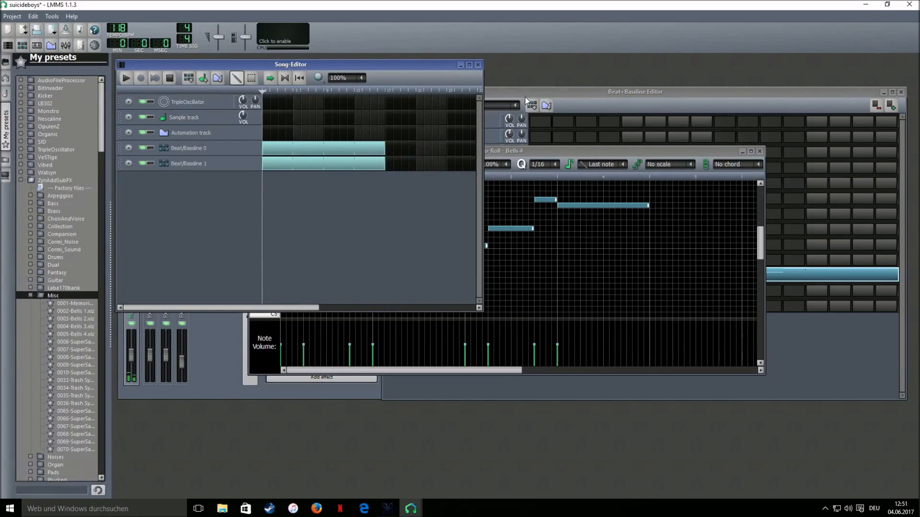
left_click(558, 91)
key("alt+Tab")
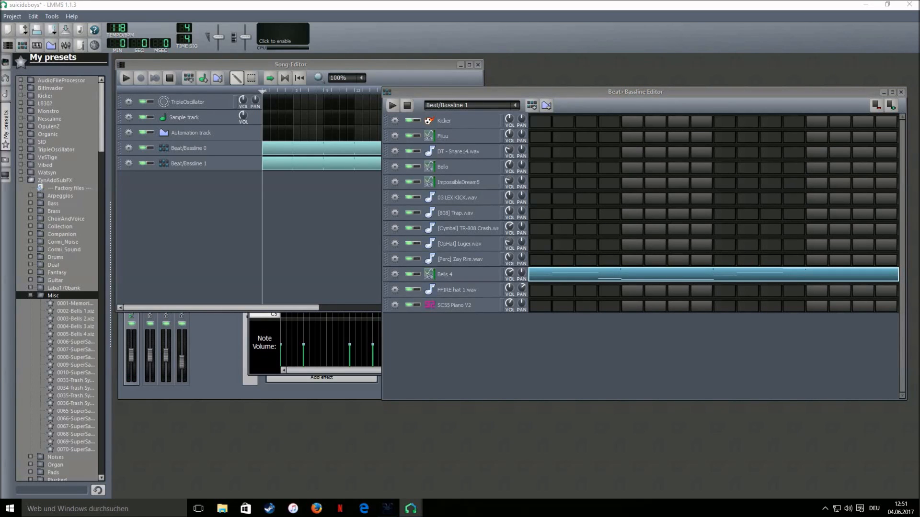
left_click(454, 107)
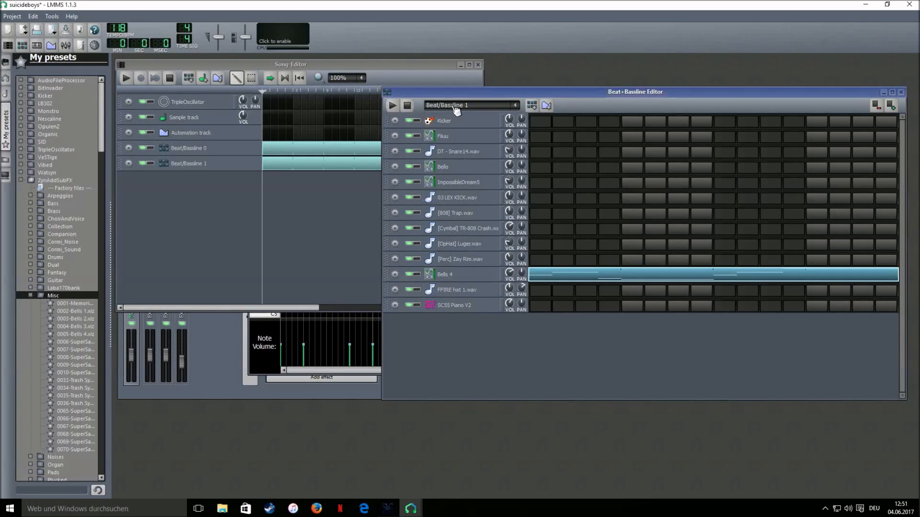
Add Beat/Bassline 2 and draw the first four SC55 Piano V2 notes near C6, then preview
left_click(531, 106)
right_click(568, 307)
left_click(573, 312)
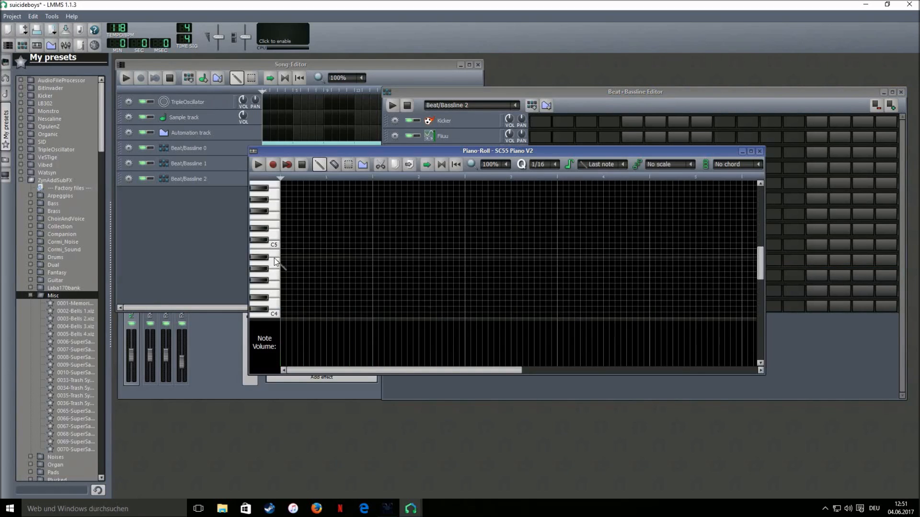
scroll(334, 261, "up", 2)
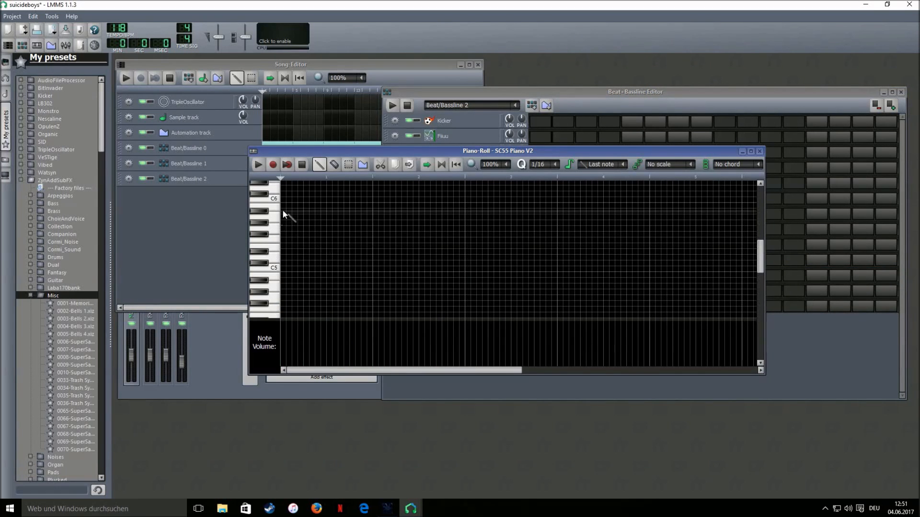
scroll(284, 218, "up", 2)
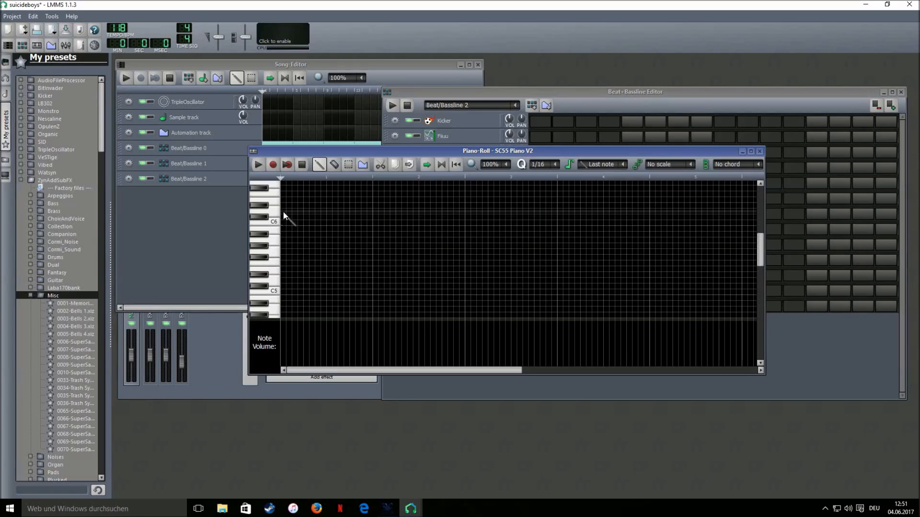
left_click(283, 206)
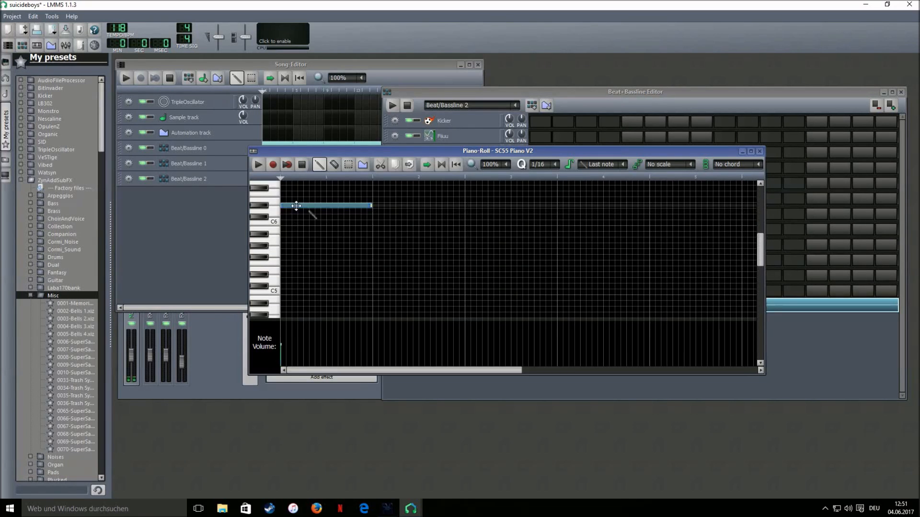
left_click_drag(372, 204, 300, 219)
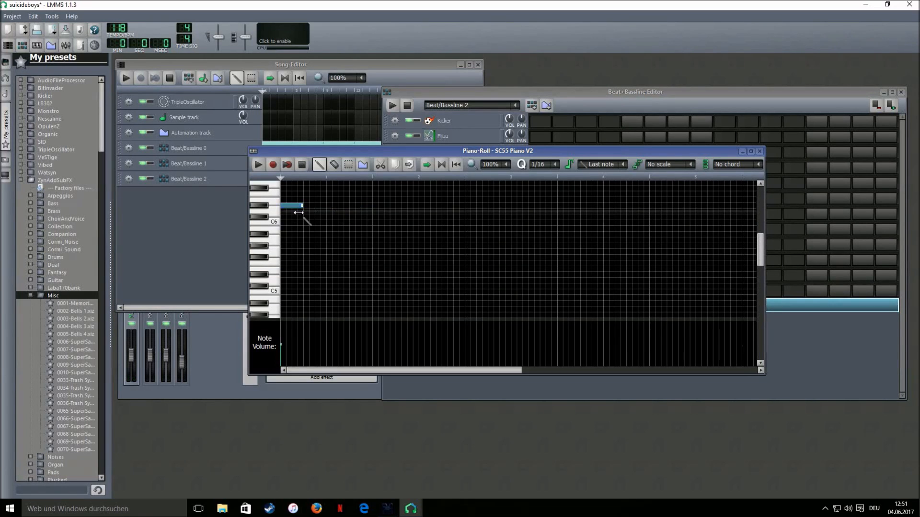
left_click(306, 223)
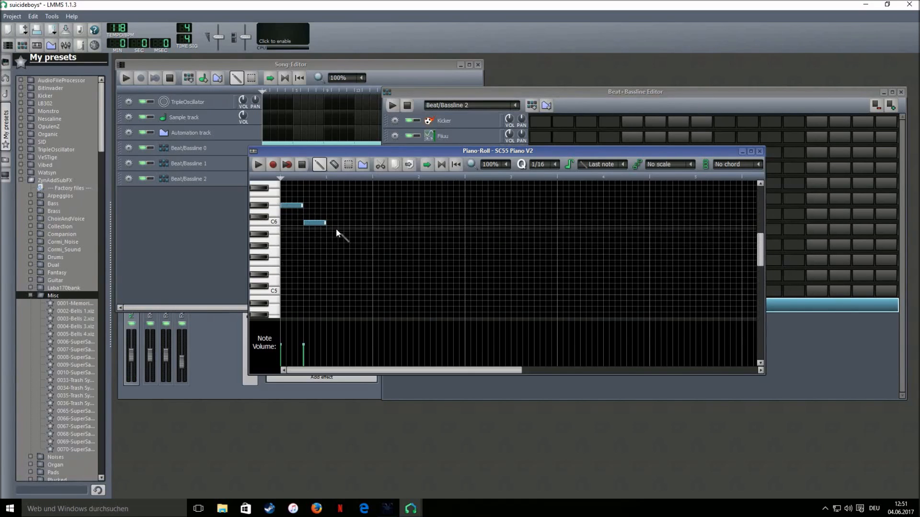
left_click(331, 252)
left_click(351, 245)
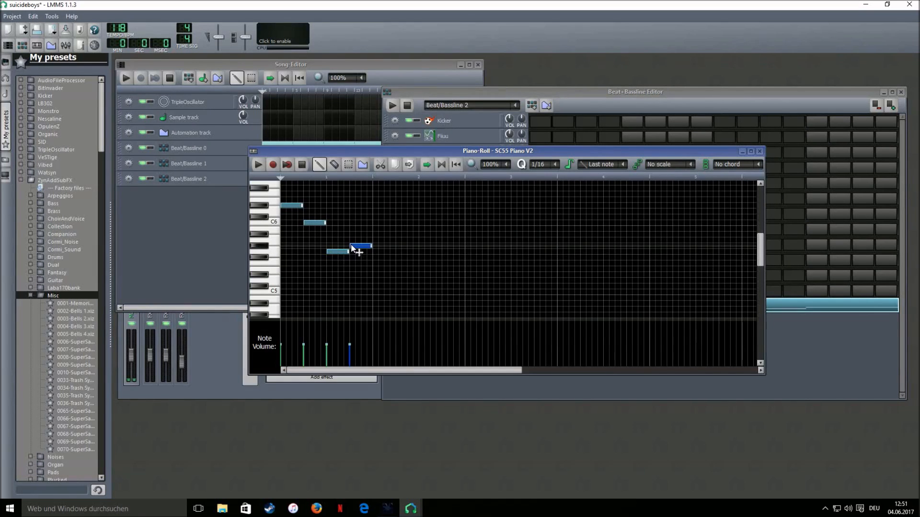
left_click(258, 164)
left_click(305, 163)
Continue the piano melody with notes moving between the low, middle and high rows
left_click(376, 252)
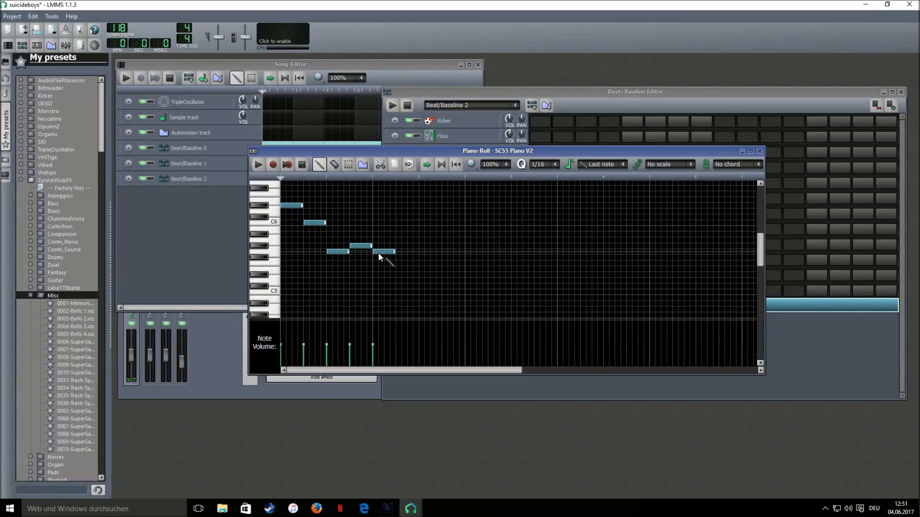
left_click(398, 275)
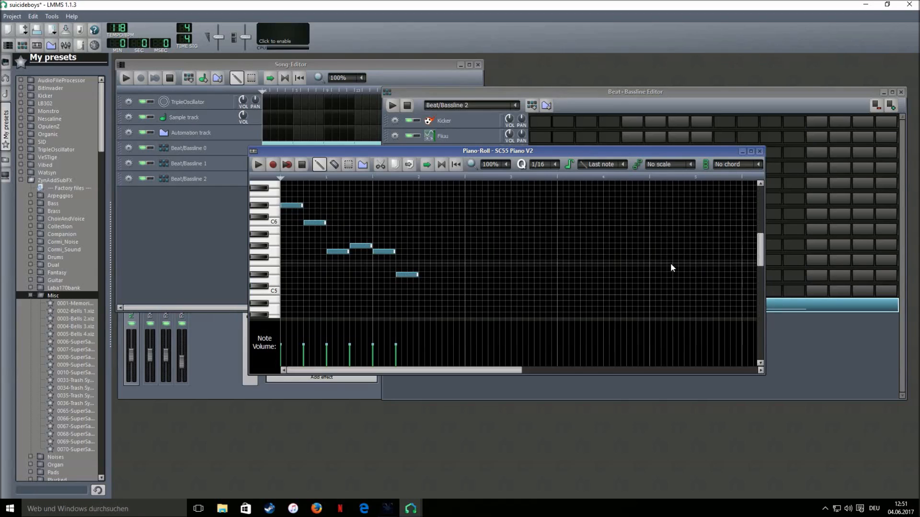
left_click(421, 252)
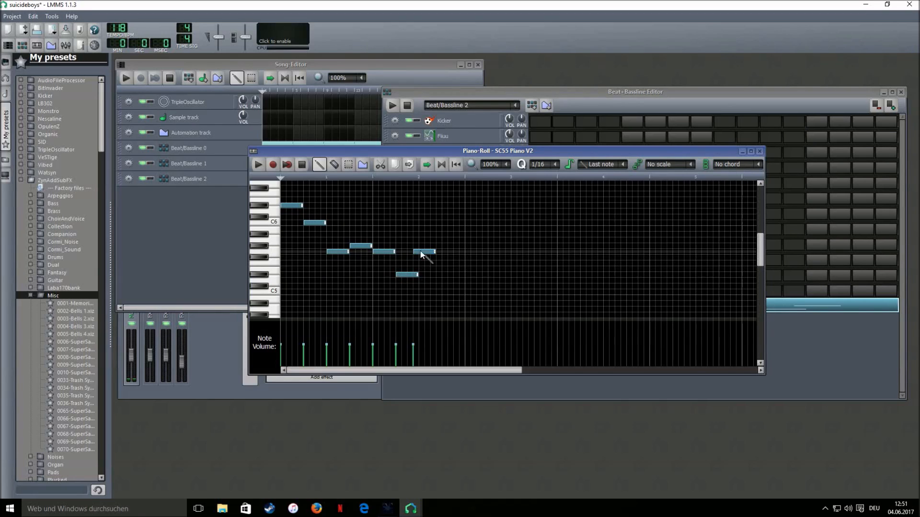
left_click(440, 230)
left_click_drag(444, 229, 449, 229)
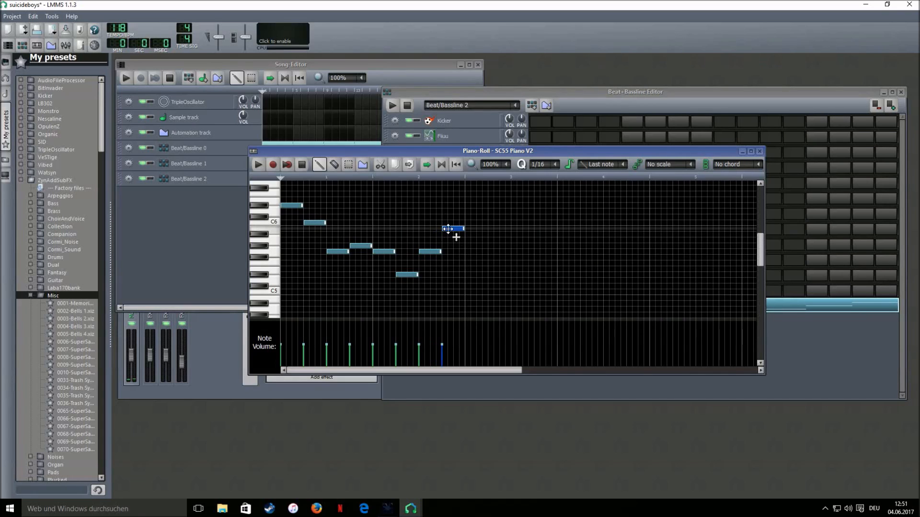
left_click(467, 206)
left_click(494, 223)
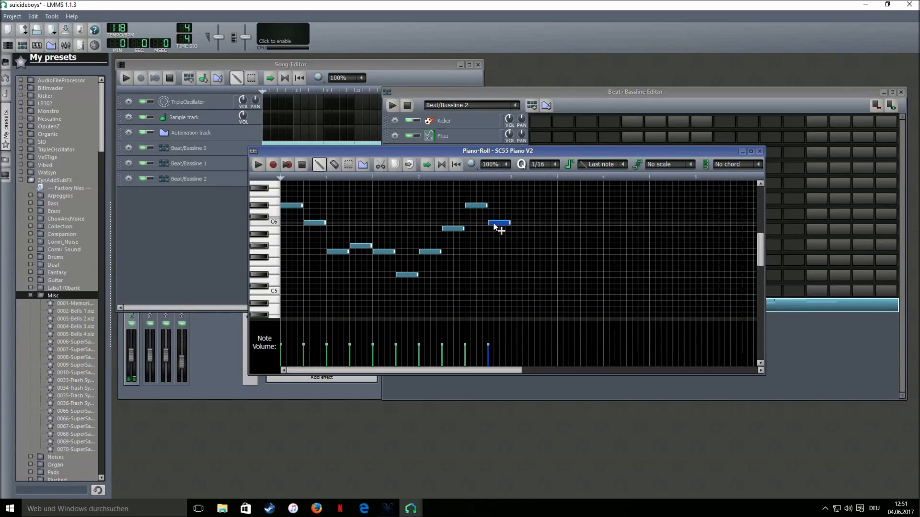
left_click(519, 251)
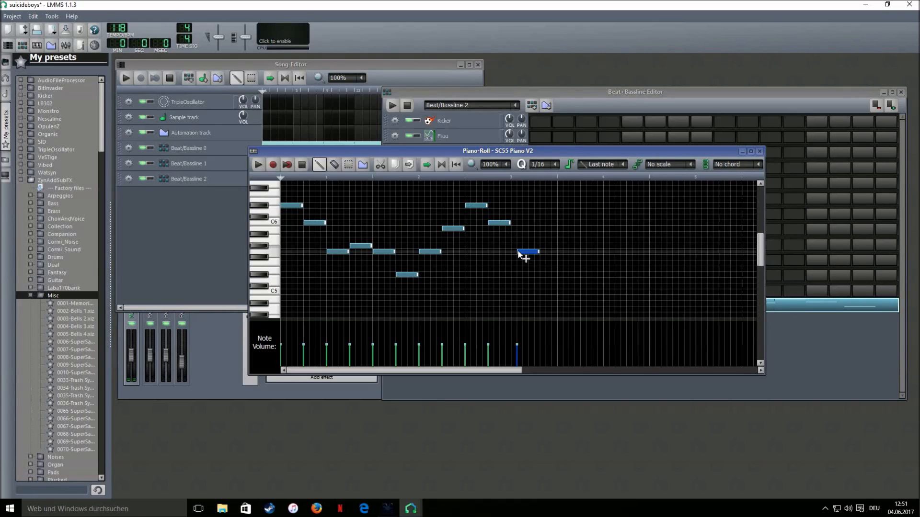
left_click_drag(535, 250, 530, 250)
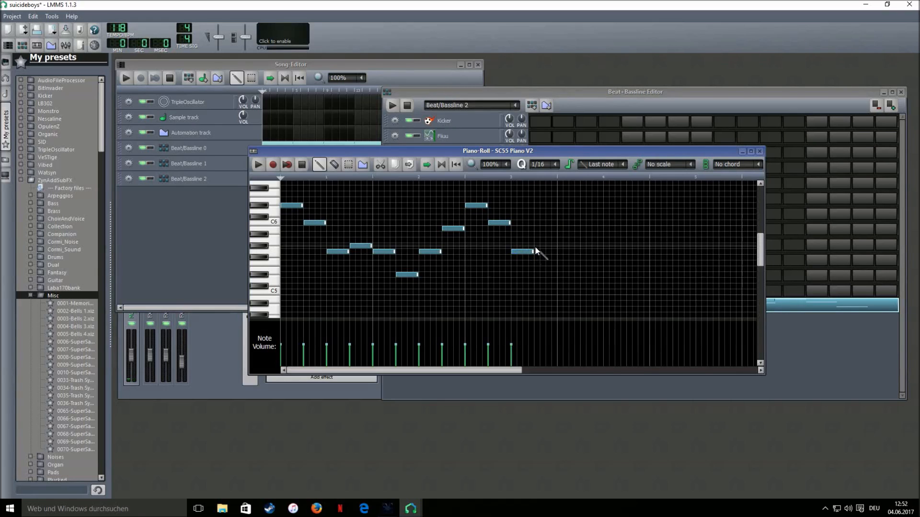
Add notes up to the bar end, then erase three of the recent notes
left_click(535, 246)
left_click(560, 252)
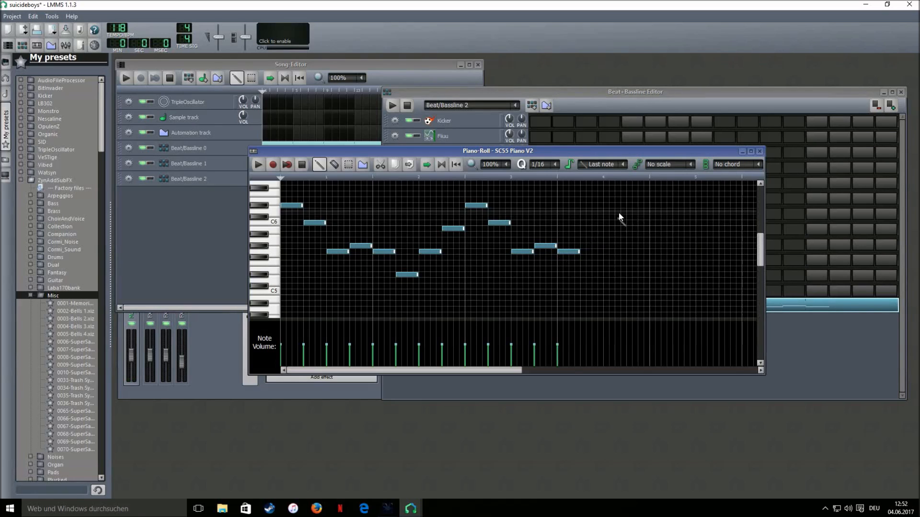
left_click(583, 206)
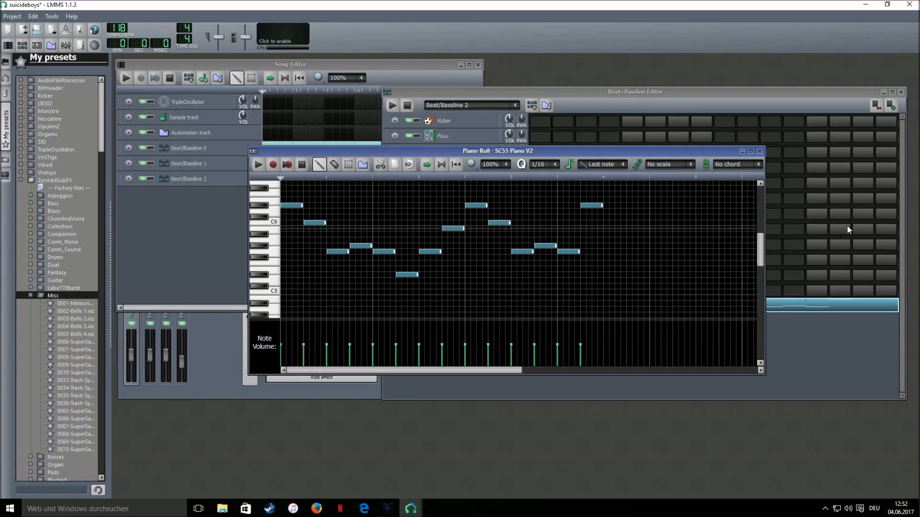
right_click(526, 252)
right_click(546, 247)
right_click(569, 252)
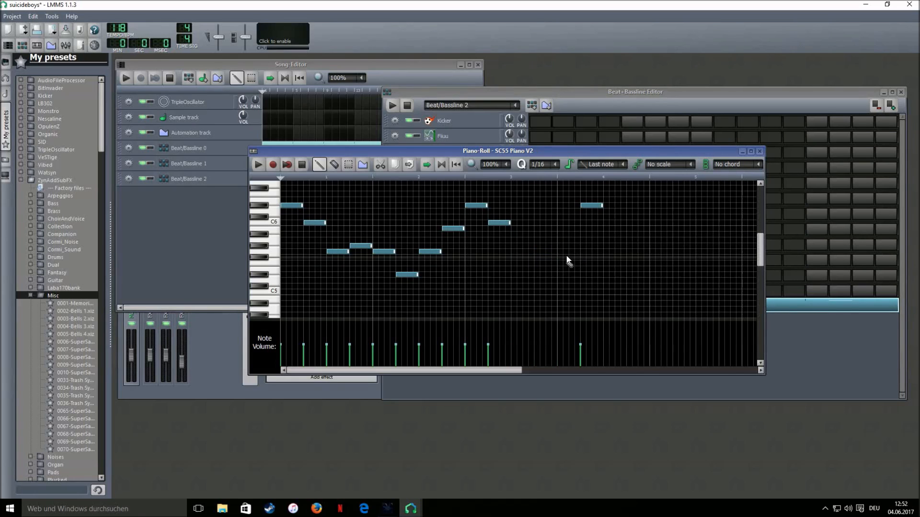
Add five more high piano notes in the second half, climbing toward C7
scroll(503, 252, "up", 1)
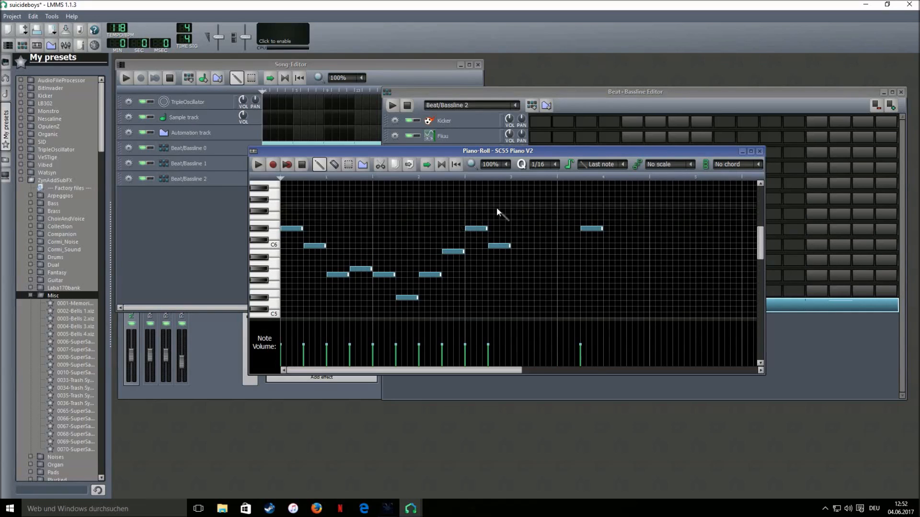
left_click(516, 205)
left_click(536, 199)
left_click(559, 206)
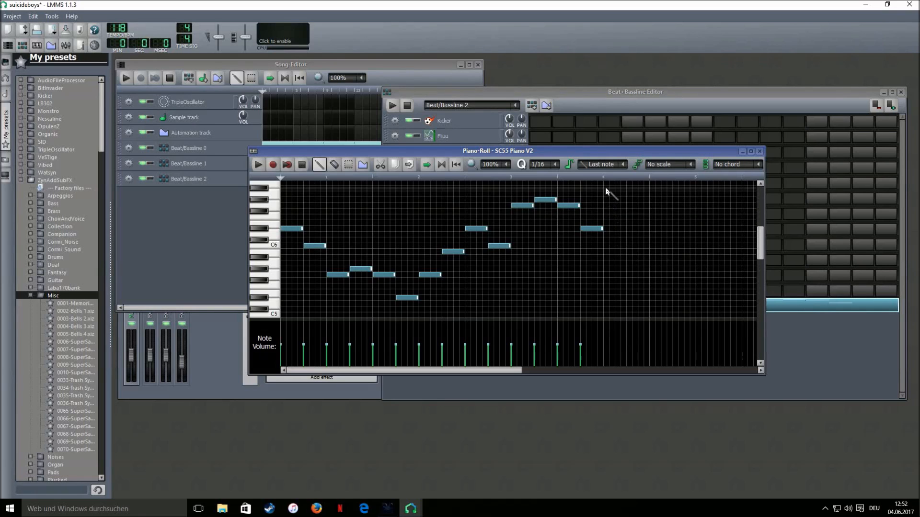
scroll(606, 188, "up", 1)
left_click(605, 205)
left_click(627, 228)
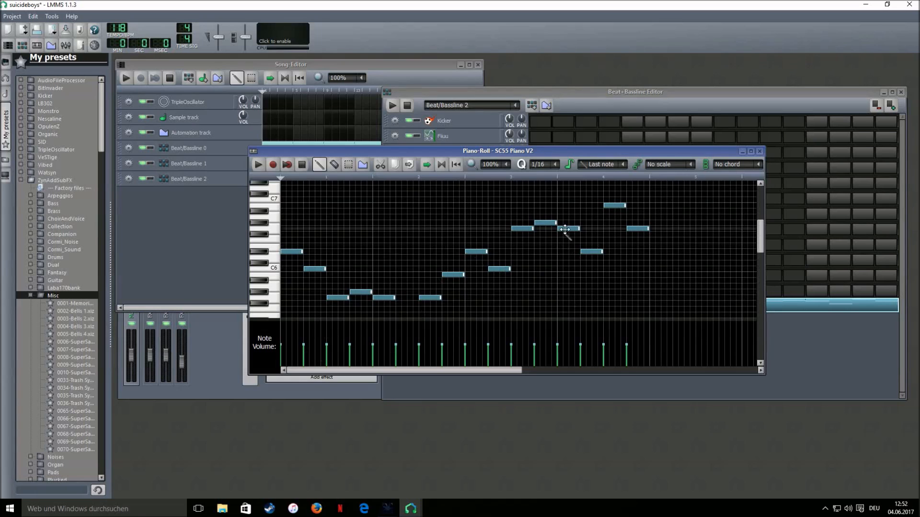
scroll(468, 231, "down", 2)
scroll(383, 227, "up", 2)
scroll(358, 225, "down", 2)
Copy the whole piano melody, paste the copy, remove a stray note, and start playback
left_click(348, 165)
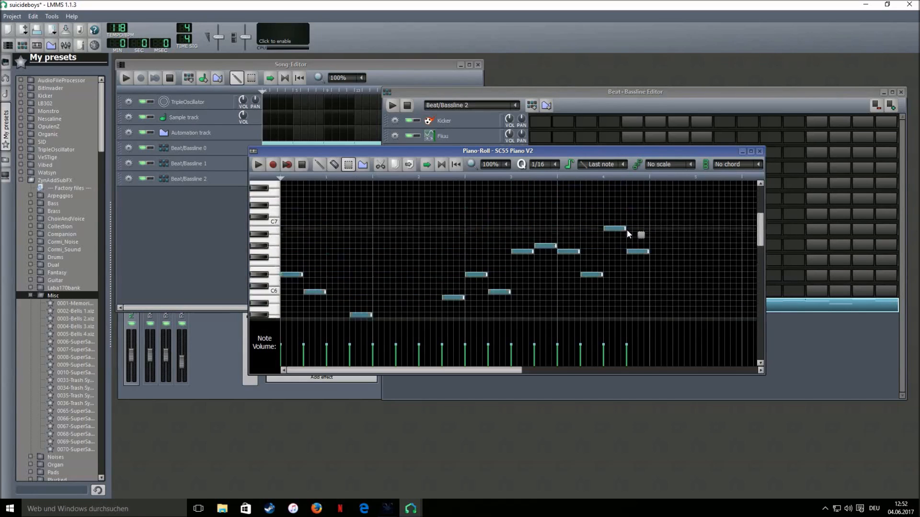
key("ctrl+a")
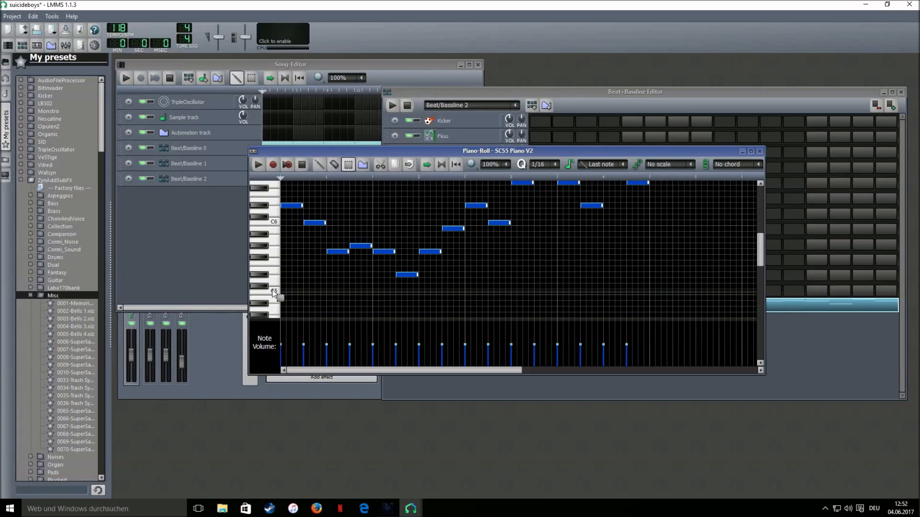
key("shift+d")
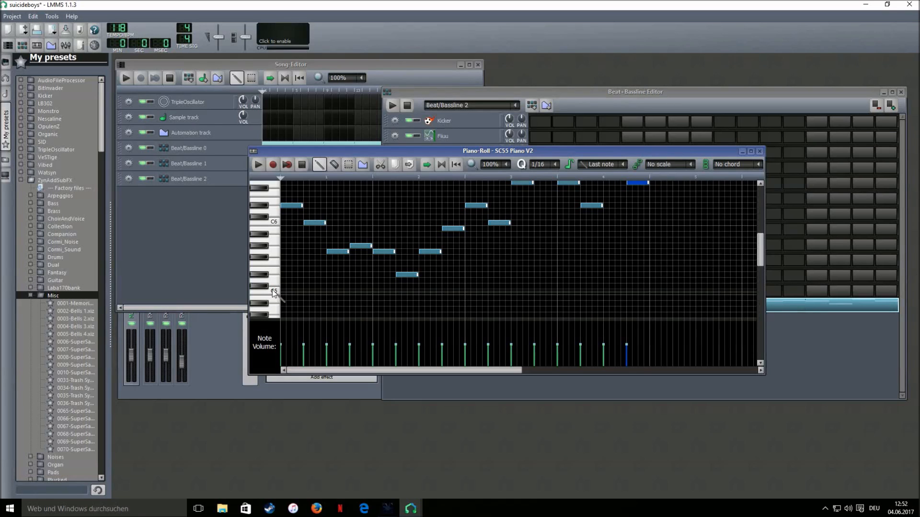
key("ctrl+v")
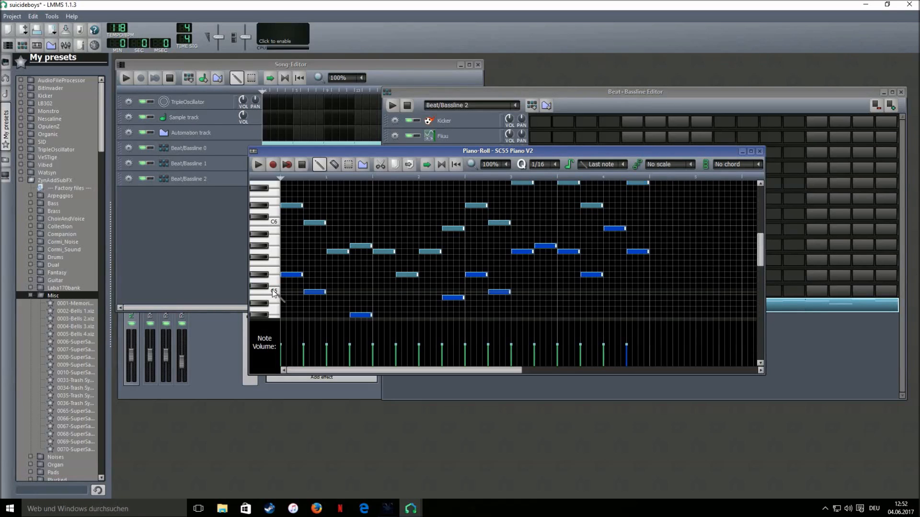
left_click(356, 224)
right_click(356, 224)
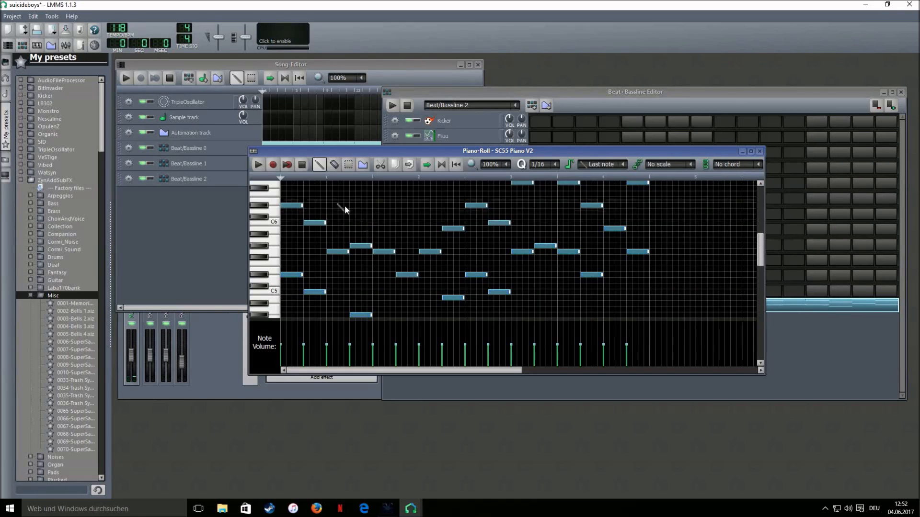
left_click(258, 164)
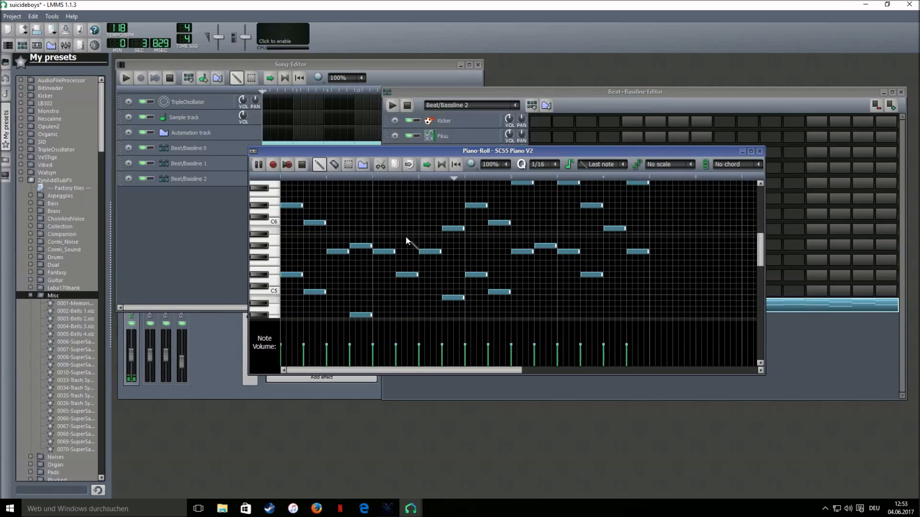
scroll(406, 236, "up", 2)
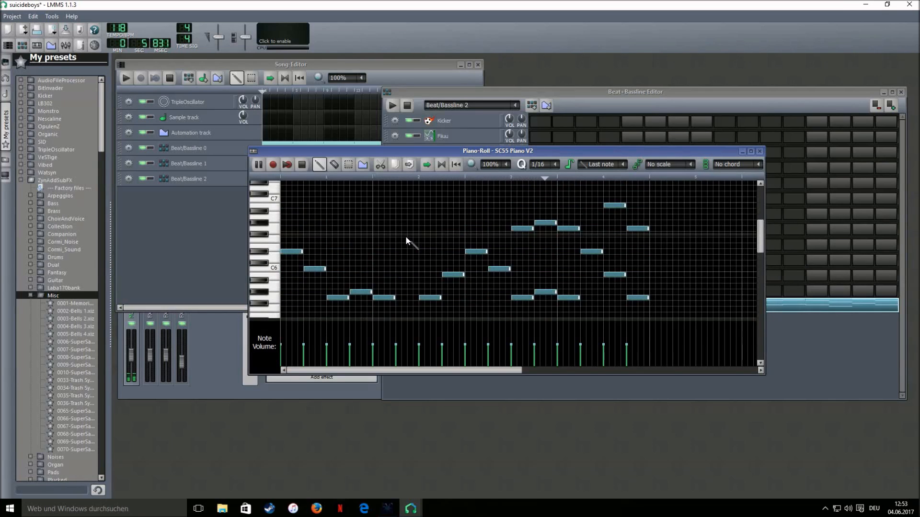
Stretch the Beat/Bassline 2 song block to bar 17 and play the full song
left_click(302, 164)
left_click(208, 248)
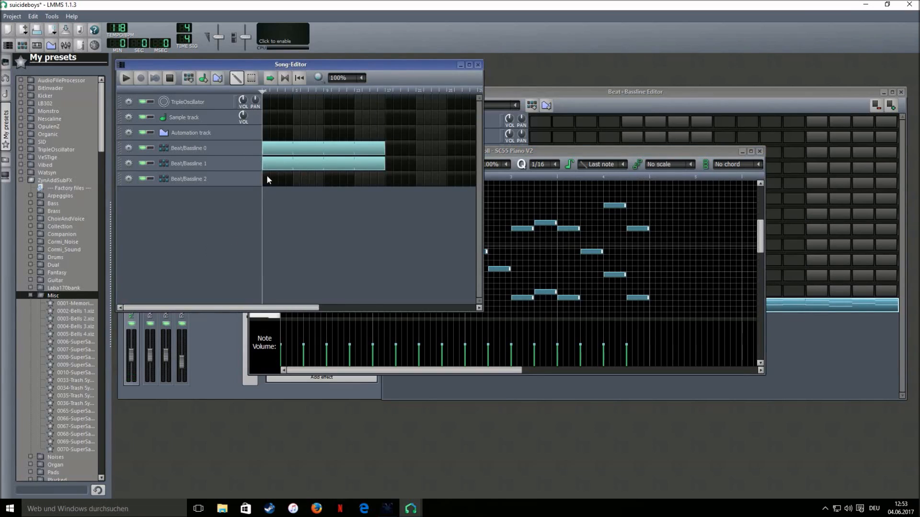
left_click_drag(293, 178, 384, 178)
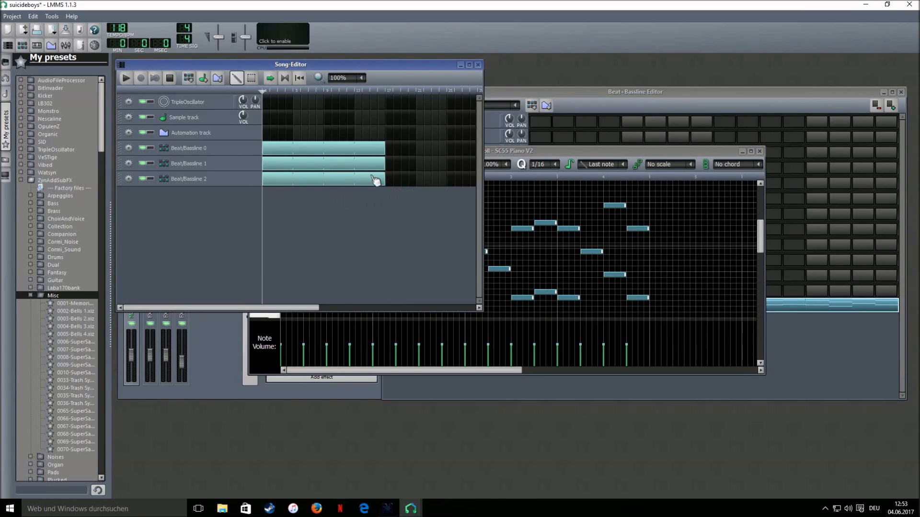
left_click(126, 79)
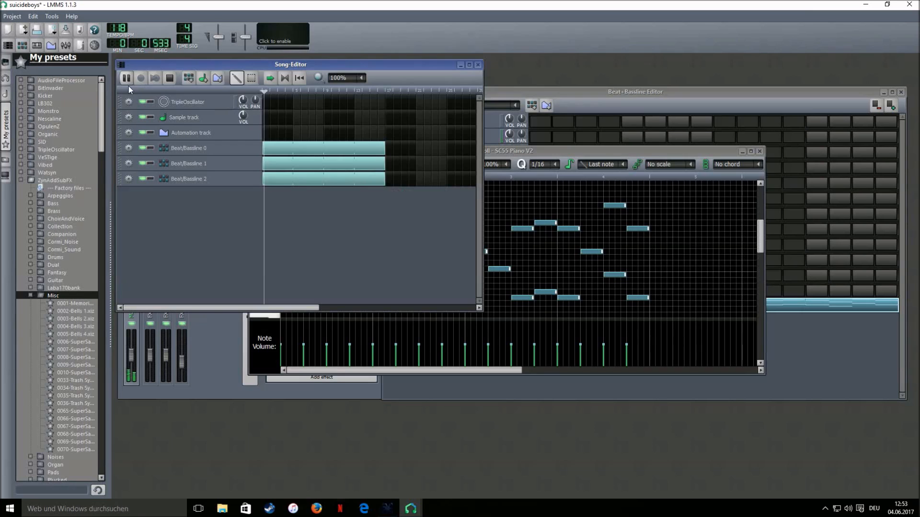
left_click(504, 94)
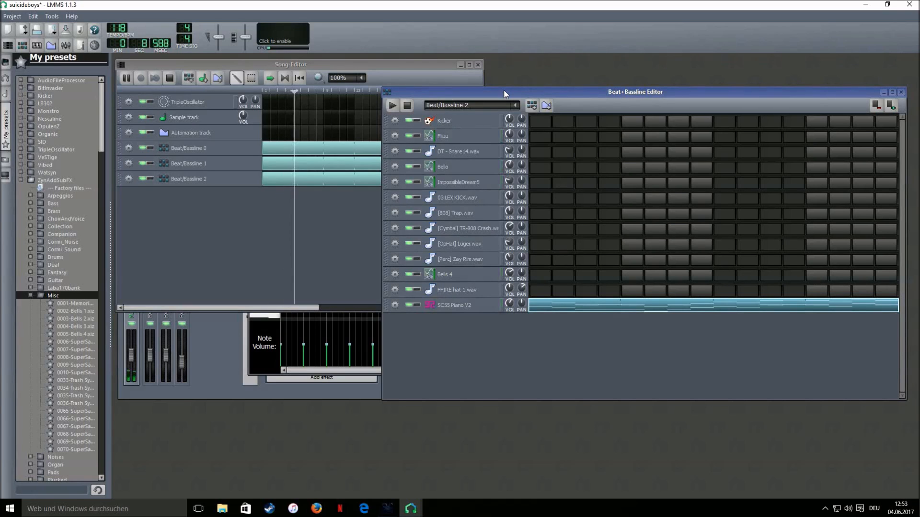
Create Beat/Bassline 3 with a single TR-808 crash step and lengthen that note
left_click(406, 106)
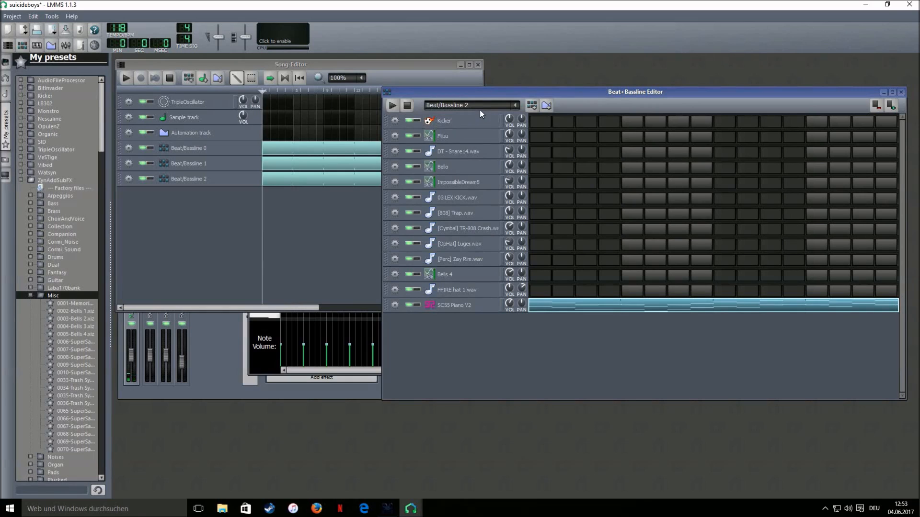
left_click(532, 106)
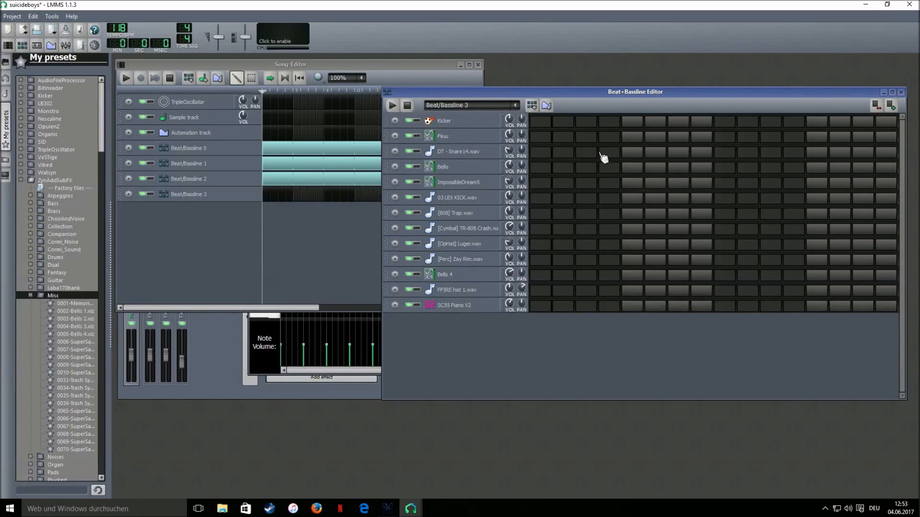
left_click(541, 230)
right_click(547, 231)
left_click(554, 234)
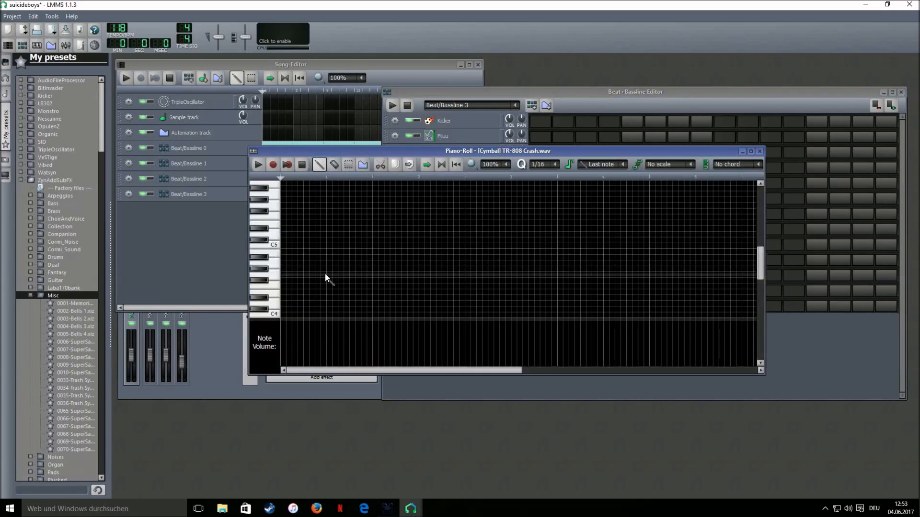
left_click_drag(303, 262, 464, 264)
left_click(627, 95)
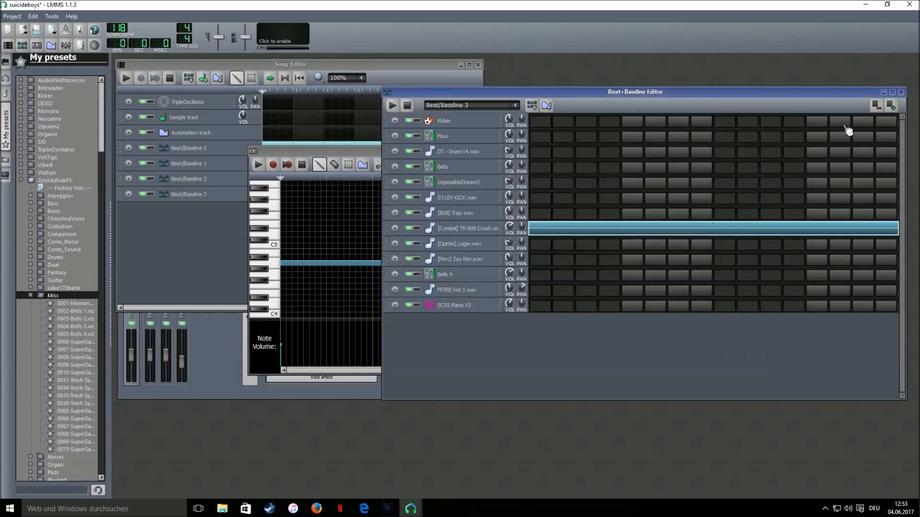
Place Beat/Bassline 3 at bar 1, audition the song, and add an empty Beat/Bassline 4
left_click(215, 259)
left_click(265, 198)
left_click(127, 78)
left_click(171, 78)
left_click(719, 203)
left_click(532, 105)
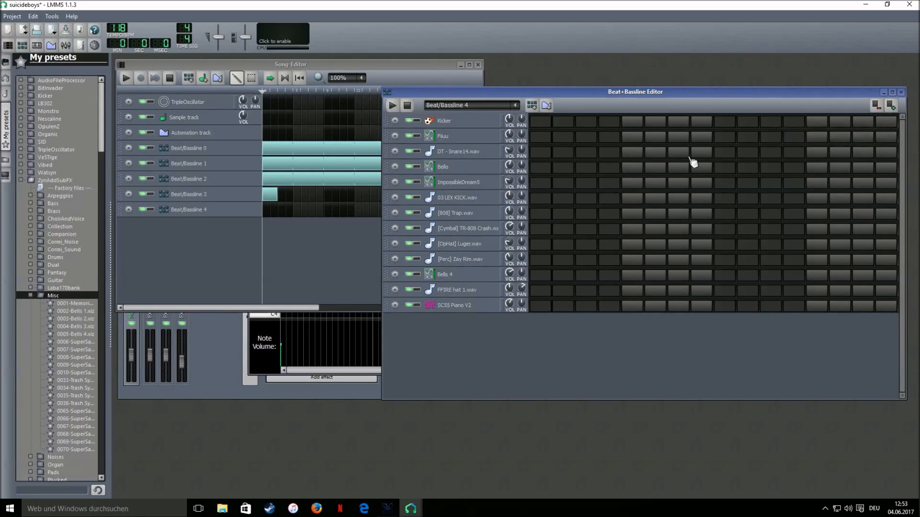
Lengthen Beat/Bassline 4 to 64 steps
left_click(892, 107)
left_click(892, 108)
left_click(892, 107)
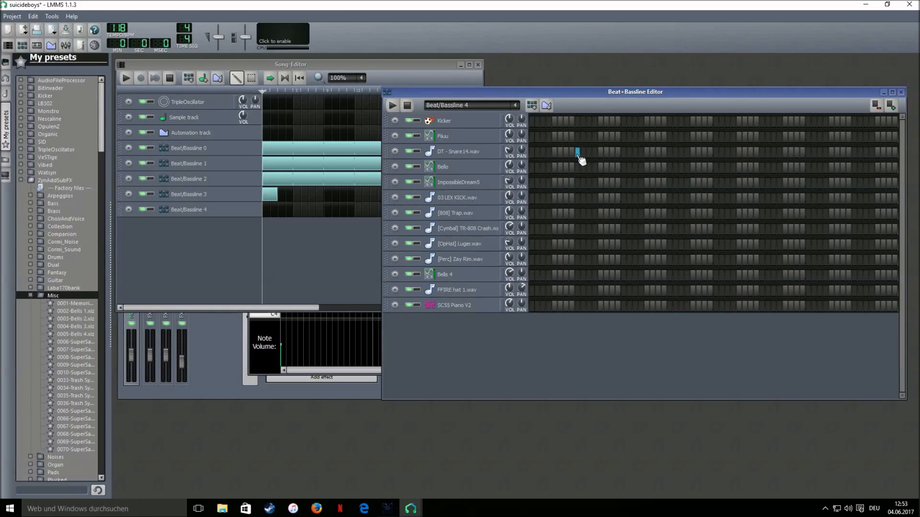
Place evenly spaced hits along the DT - Snare14.wav row and open its row options
left_click(670, 153)
left_click(762, 152)
left_click(854, 152)
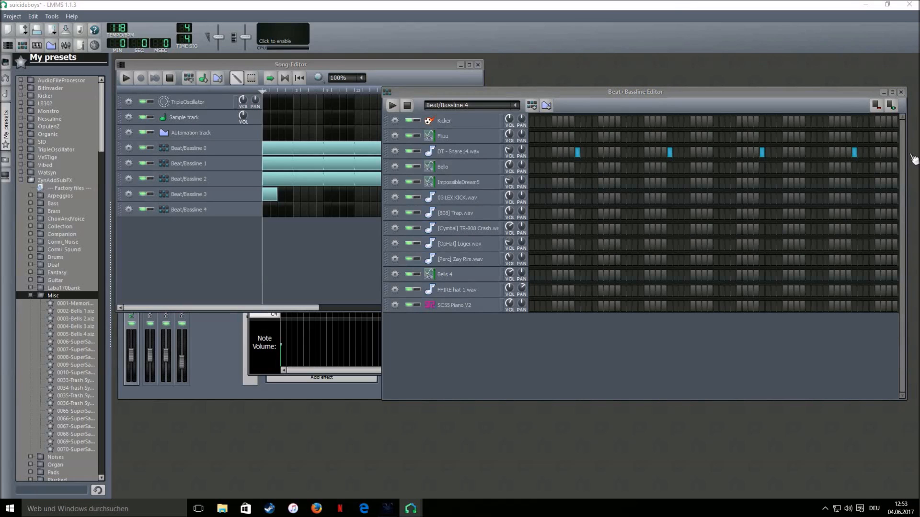
right_click(852, 158)
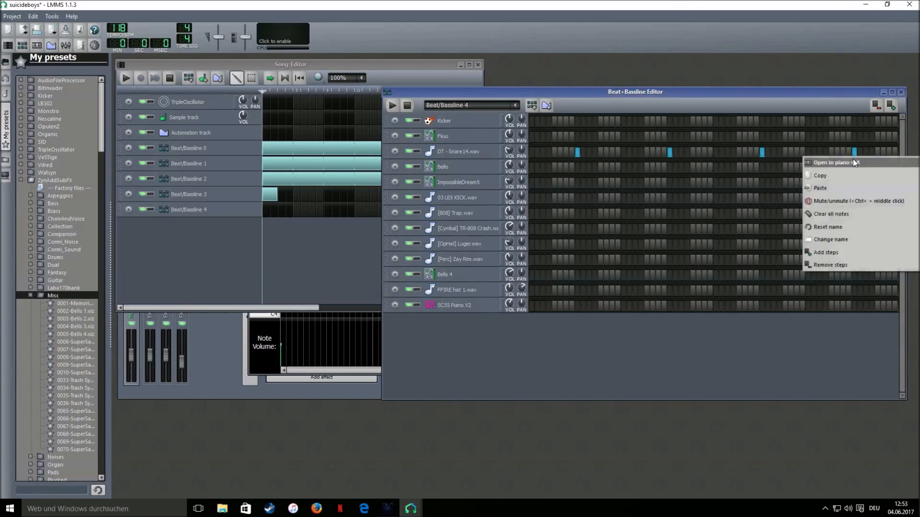
Open the DT - Snare14.wav pattern in the Piano-Roll zoomed to 200%
left_click(853, 160)
left_click(495, 166)
left_click_drag(453, 371, 581, 368)
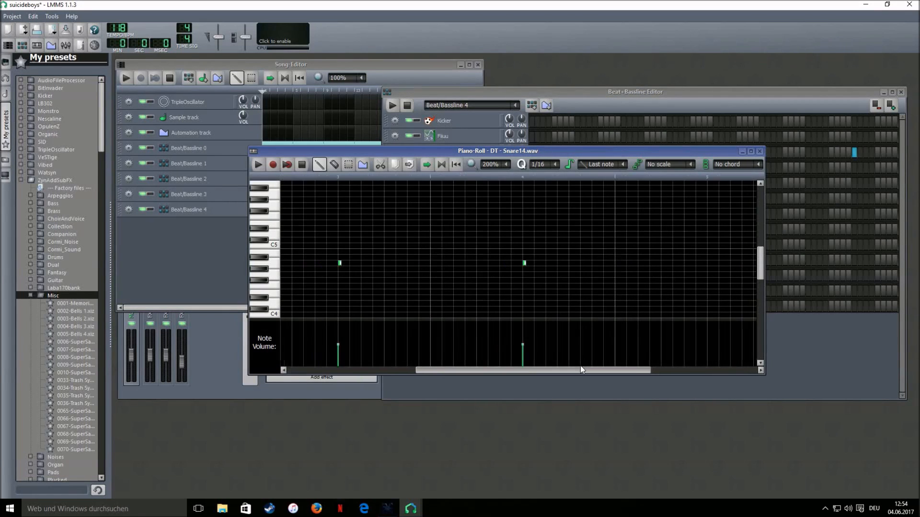
scroll(545, 166, "down", 2)
scroll(546, 167, "down", 1)
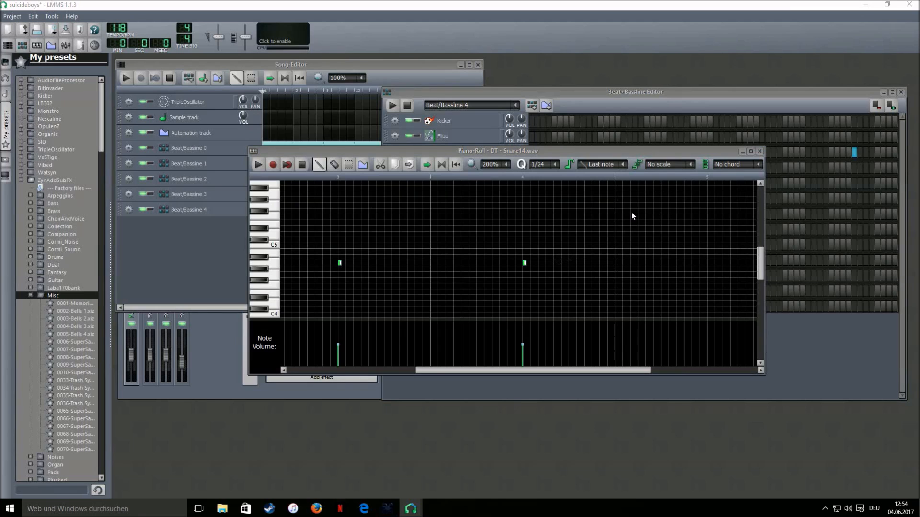
Draw a six-note snare roll after the second hit
left_click(539, 263)
left_click(555, 264)
left_click(570, 263)
left_click(585, 263)
left_click(601, 264)
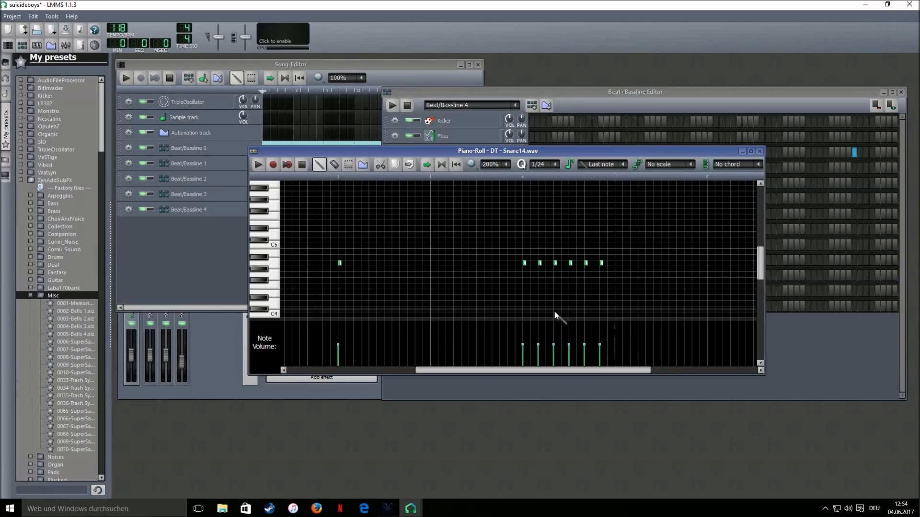
Lower the volume of the later roll notes progressively, then audition the snare pattern
mouse_move(537, 347)
left_mouse_down()
mouse_move(563, 356)
mouse_move(570, 348)
left_mouse_up()
left_click(571, 348)
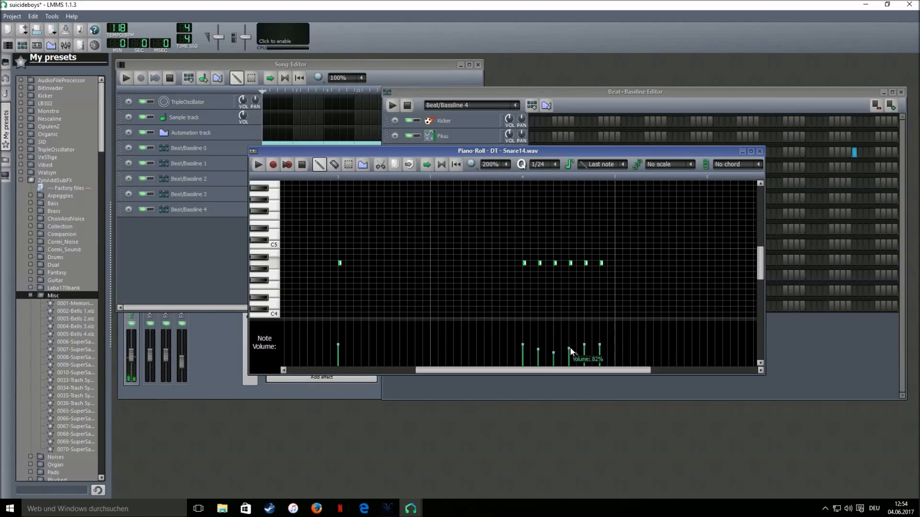
left_click(585, 349)
left_click(599, 351)
key("space")
left_click(306, 168)
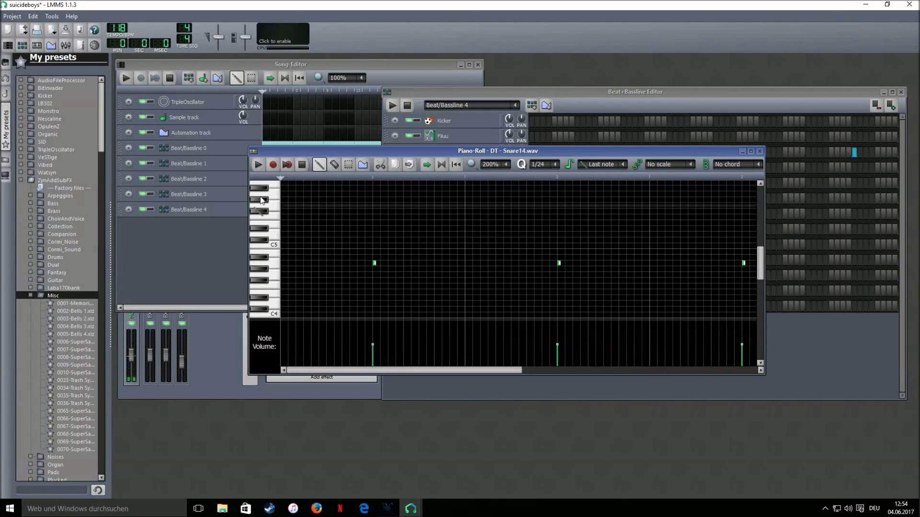
Place a Beat/Bassline 4 block in the song, stretch it to match the rows above, and play
left_click(197, 251)
left_click(264, 210)
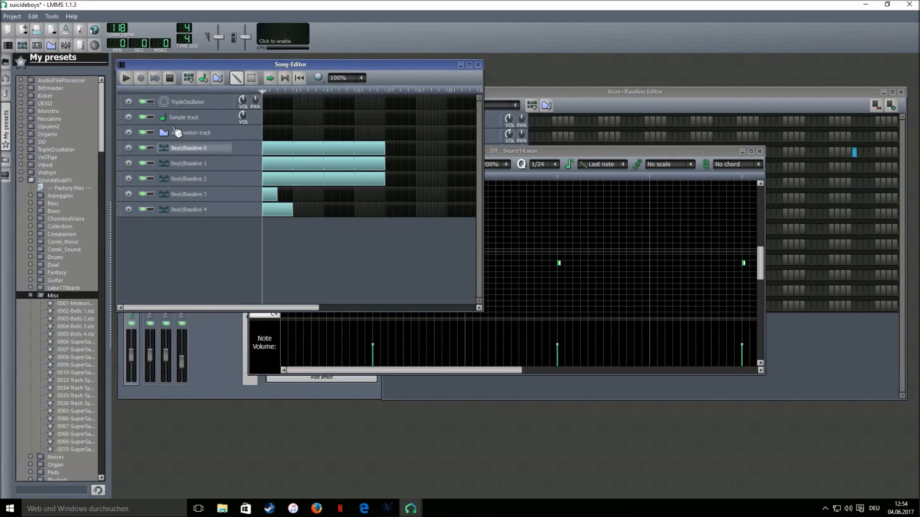
left_click(127, 78)
left_click_drag(293, 212, 385, 211)
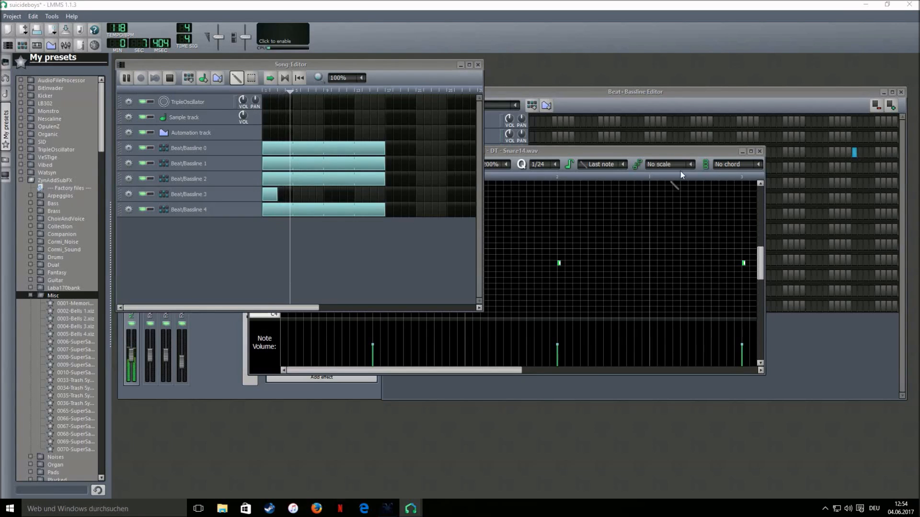
left_click_drag(484, 176, 248, 176)
left_click(302, 164)
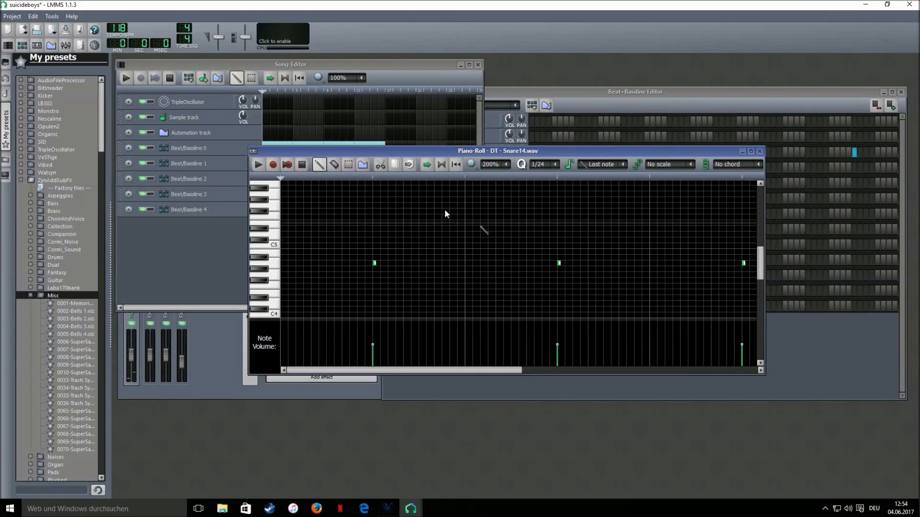
Bring the Beat+Bassline Editor with Beat/Bassline 4's track list back to the front
left_click(541, 94)
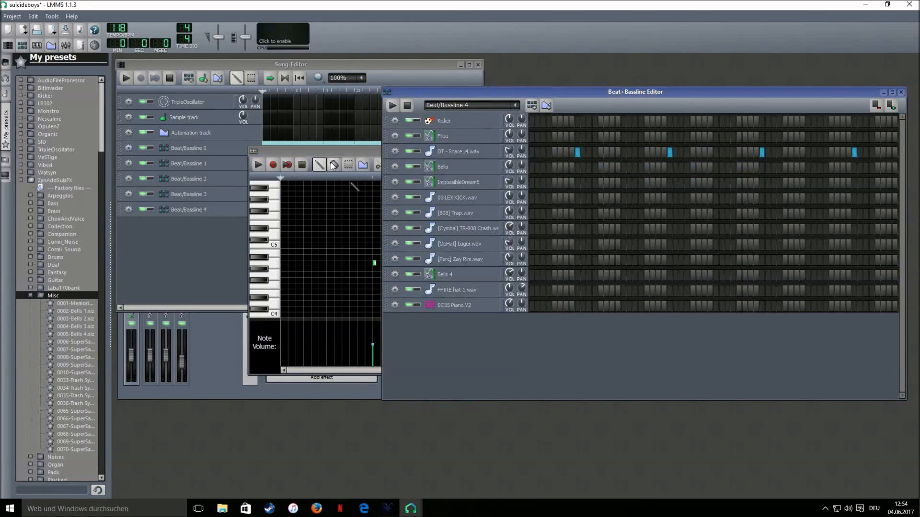
left_click(352, 150)
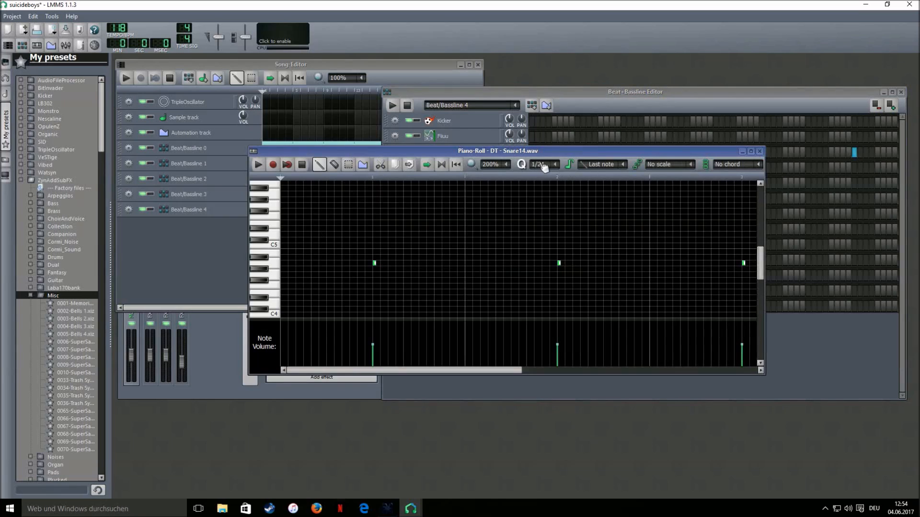
scroll(544, 172, "up", 2)
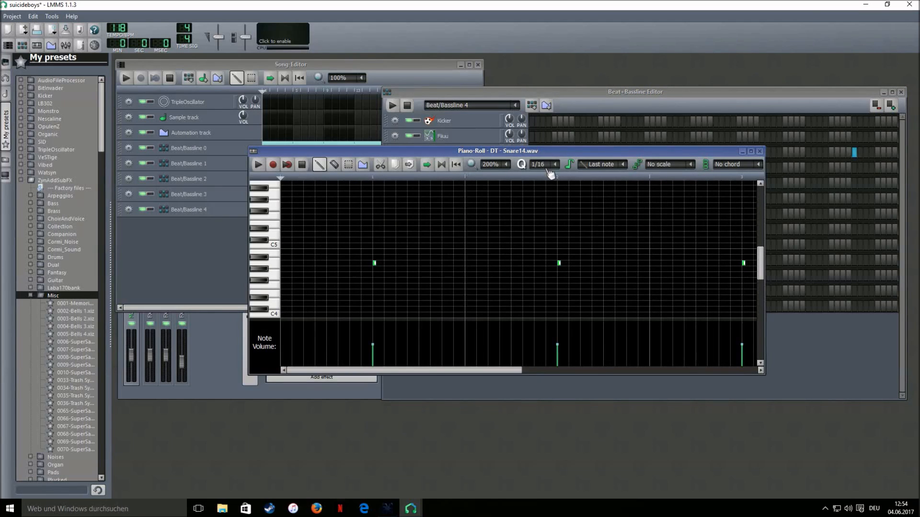
left_click(528, 95)
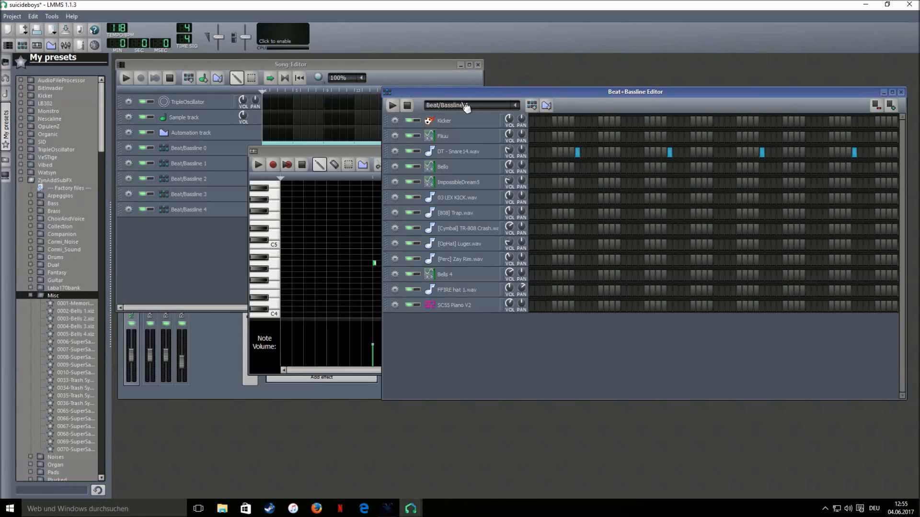
Add a new Beat/Bassline 5 pattern and close the snare Piano-Roll
left_click(532, 107)
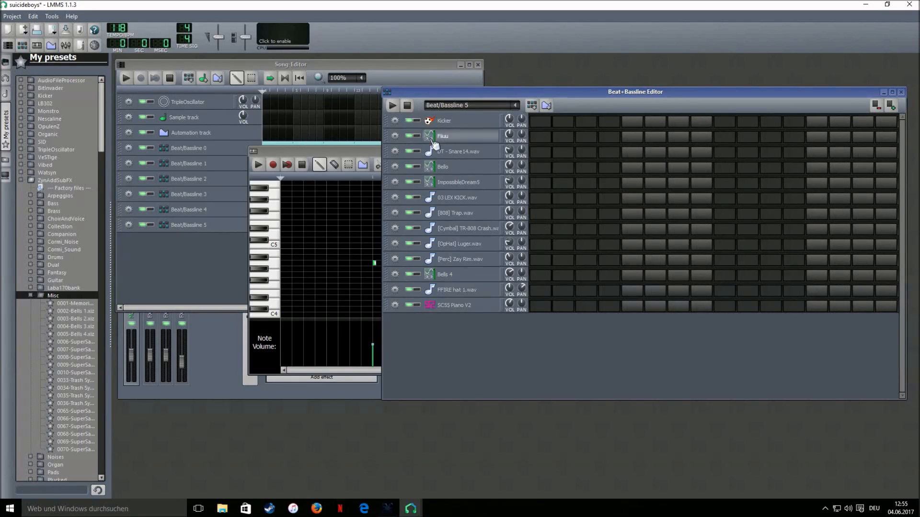
left_click_drag(360, 152, 255, 177)
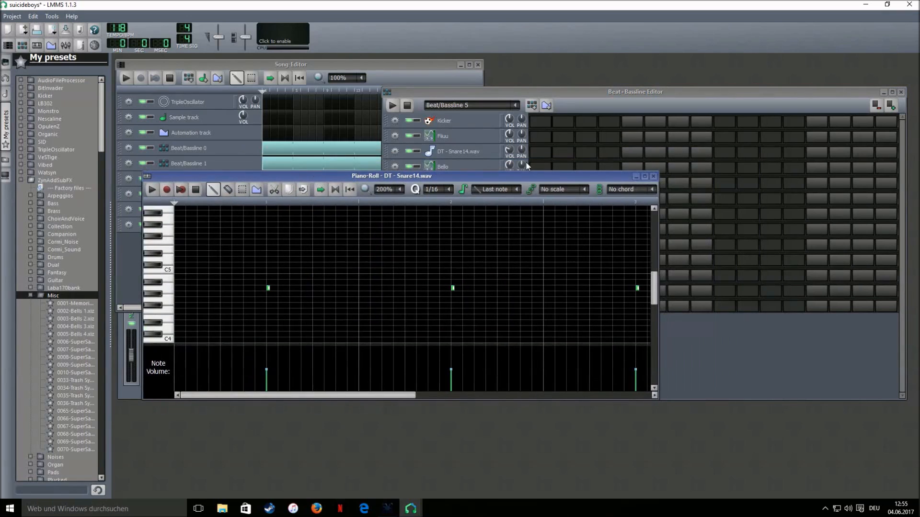
left_click(653, 176)
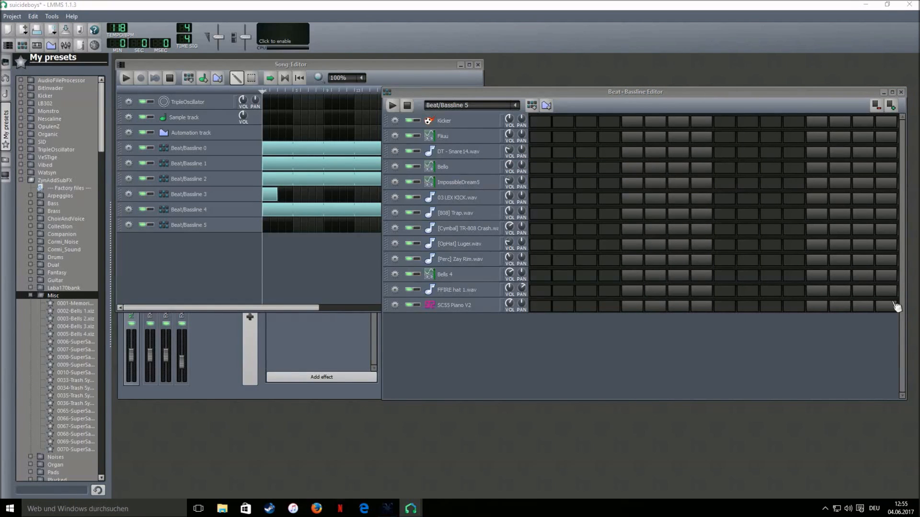
Put FFIRE hat 1.wav hits on odd steps 1, 3, 5, 7, 9, 11, 13 and 15
left_click(540, 290)
left_click(586, 290)
left_click(632, 290)
left_click(678, 290)
left_click(724, 290)
left_click(770, 291)
left_click(816, 290)
left_click(862, 290)
Place a Beat/Bassline 5 song block stretched to match the others, then play and stop
left_click(271, 225)
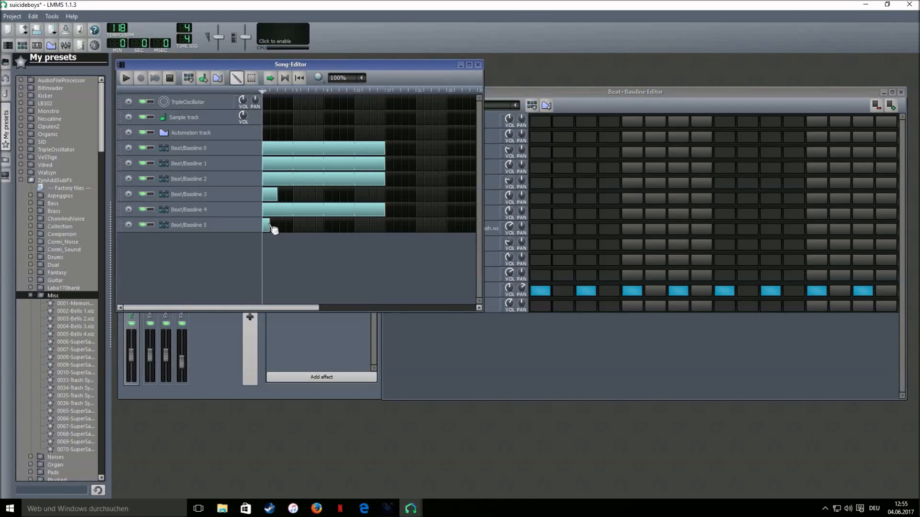
left_click_drag(276, 225, 384, 239)
key("space")
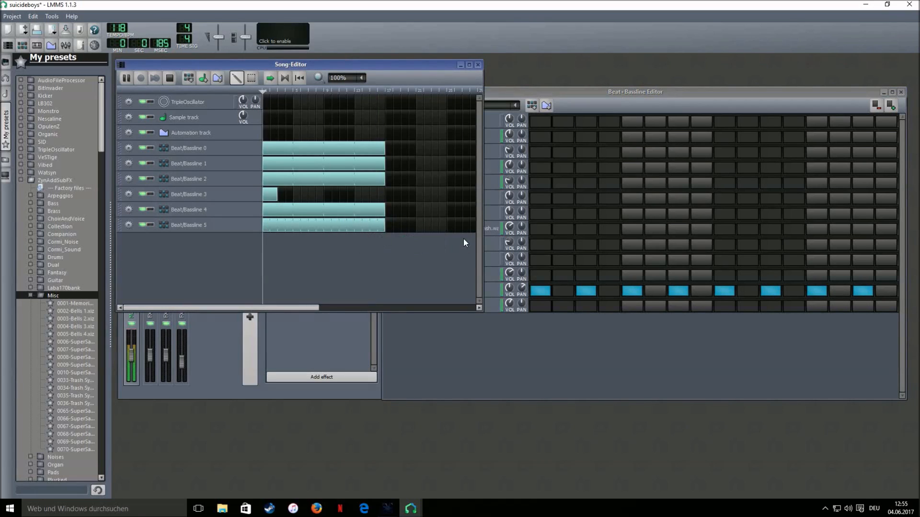
left_click(566, 108)
key("space")
right_click(566, 290)
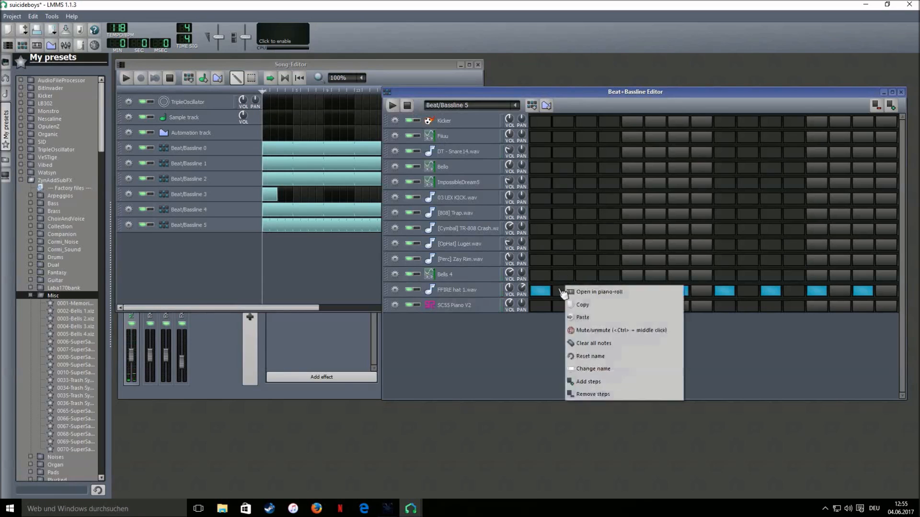
Open the hi-hat pattern in the Piano-Roll and try extra notes after the sixth hit, then remove them
left_click(570, 294)
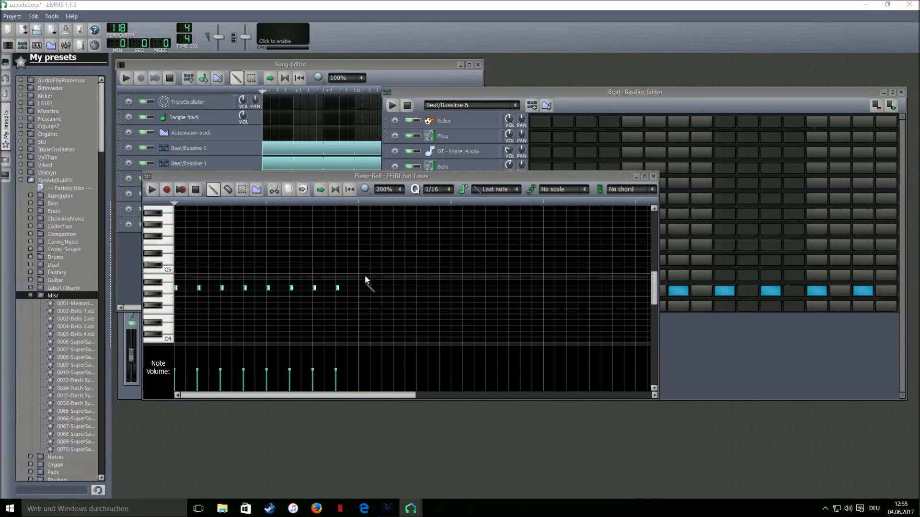
scroll(430, 190, "down", 1)
scroll(430, 191, "down", 1)
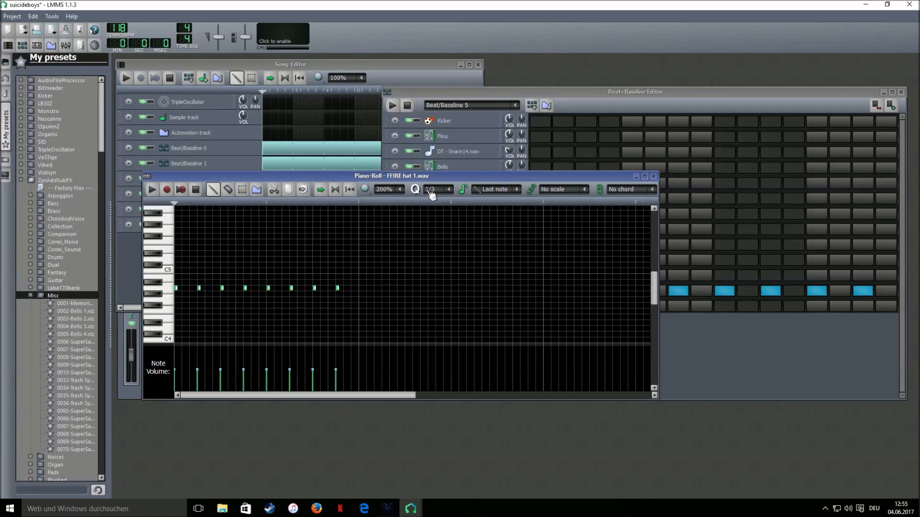
left_click(319, 288)
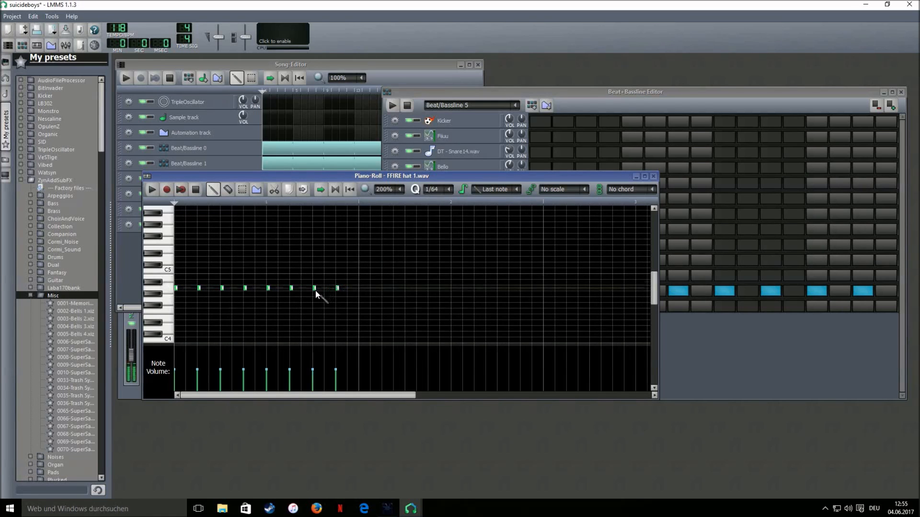
left_click_drag(321, 289, 321, 290)
left_click(321, 289)
left_click(325, 290)
right_click(326, 288)
right_click(320, 288)
right_click(317, 288)
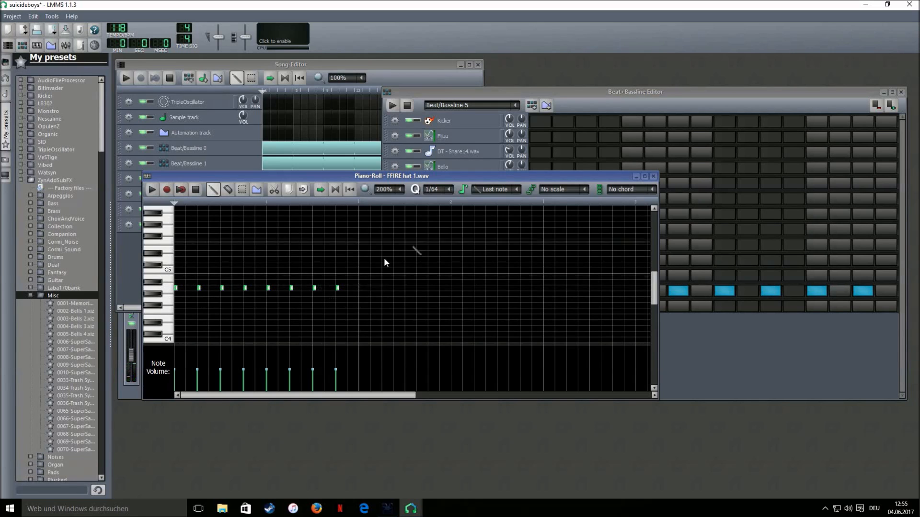
With 1/48 quantize, draw a fast hi-hat roll after the sixth hit and play the song
left_click(435, 189)
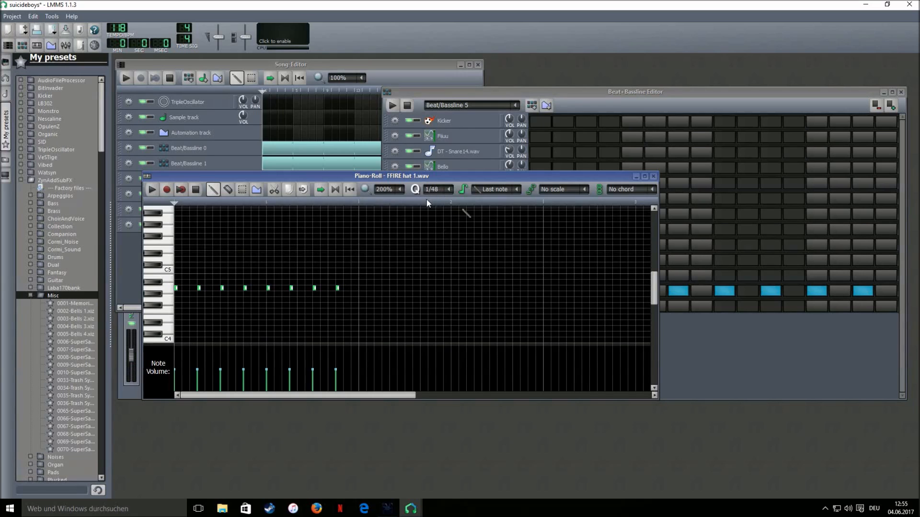
left_click(318, 288)
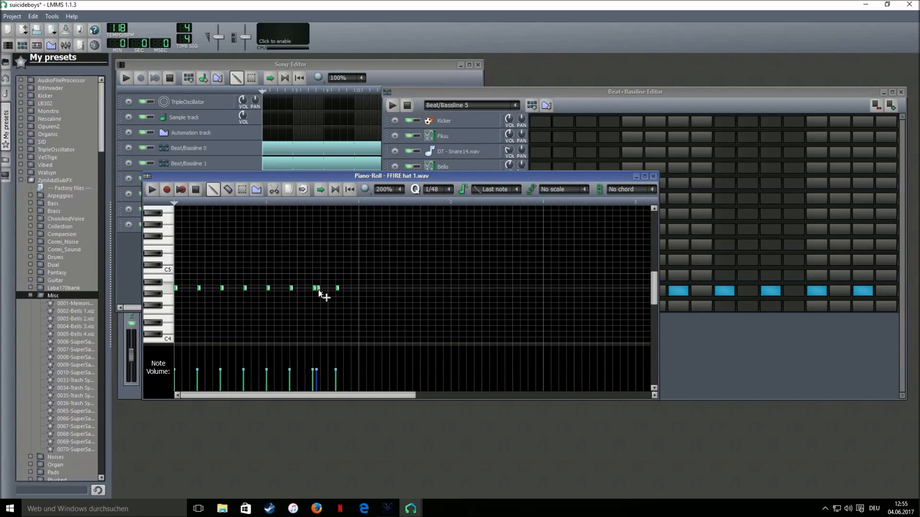
left_click(321, 289)
left_click(324, 288)
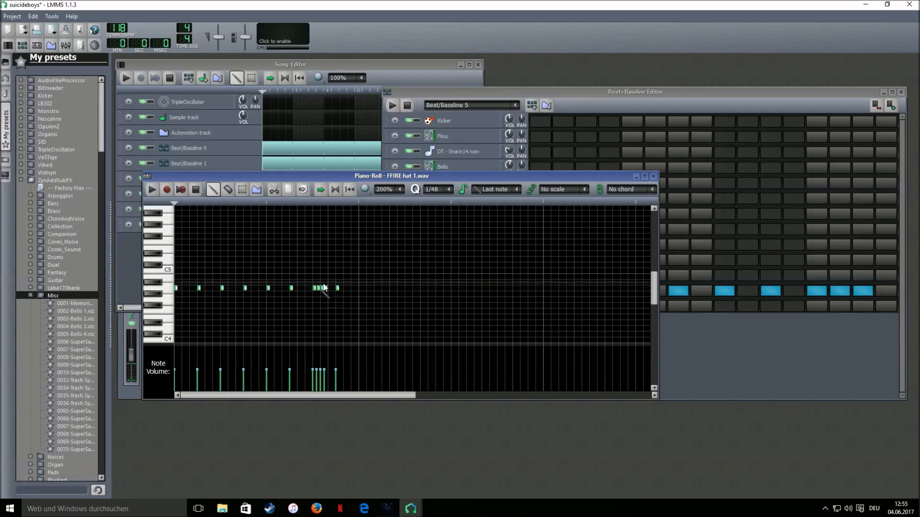
left_click(327, 288)
left_click(332, 288)
left_click(341, 288)
left_click(344, 289)
left_click(347, 288)
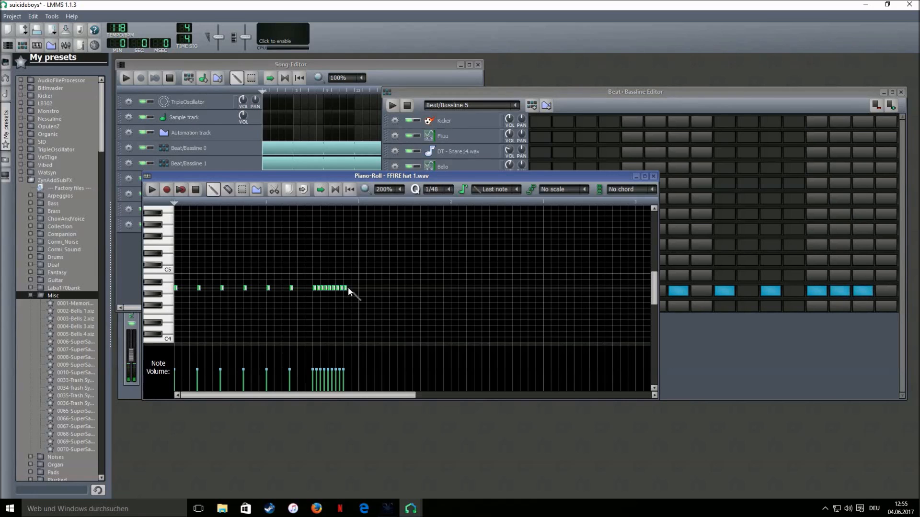
left_click(352, 288)
left_click(355, 288)
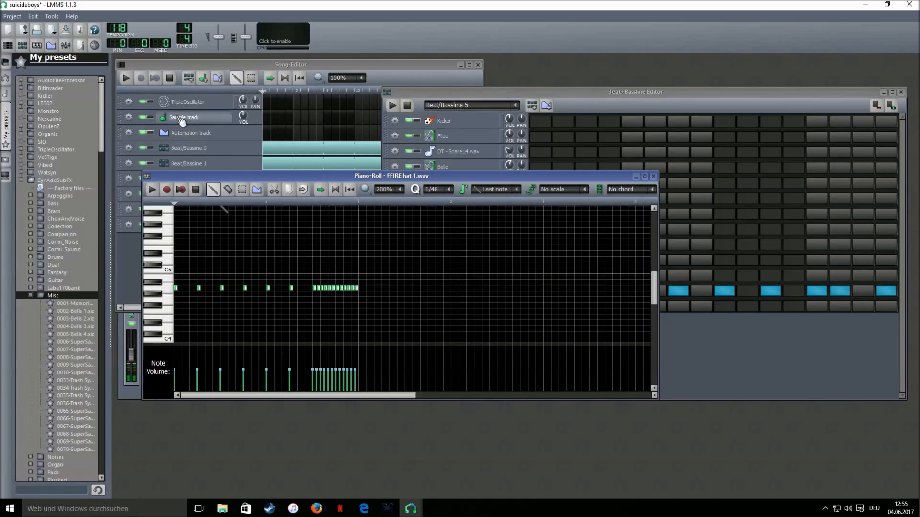
left_click(126, 78)
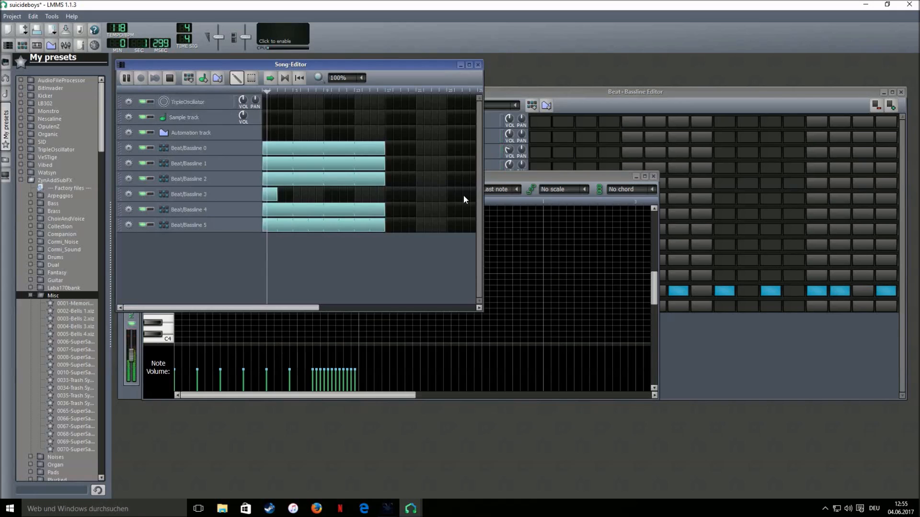
Stop playback and add more hi-hat notes from the roll's end toward the pattern's end
left_click(503, 178)
left_click(195, 189)
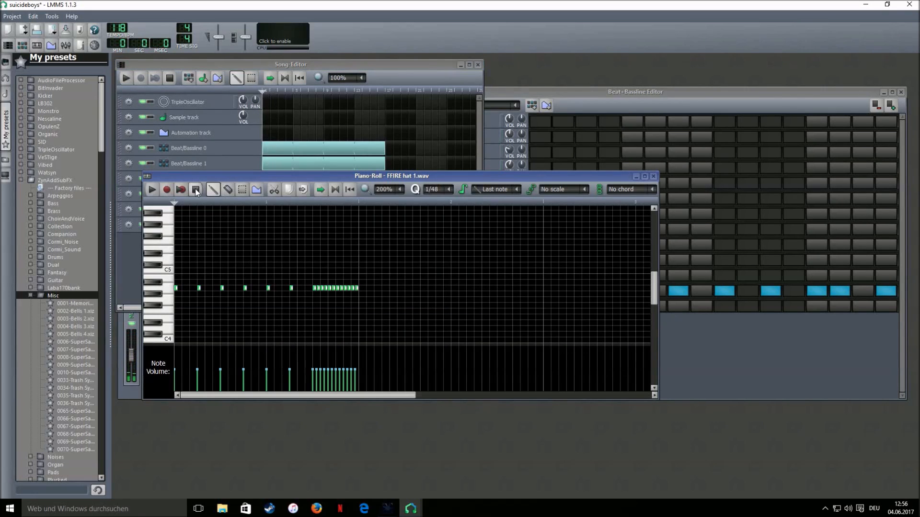
left_click(360, 288)
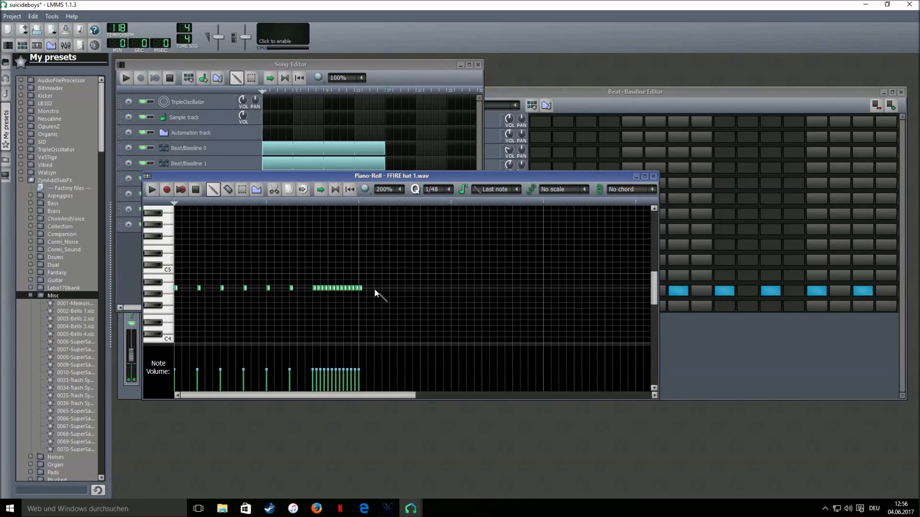
scroll(437, 197, "down", 1)
left_click(384, 288)
left_click(407, 288)
left_click(429, 288)
left_click(446, 288)
left_click_drag(450, 287, 457, 289)
left_click(476, 288)
left_click(499, 288)
left_click(522, 288)
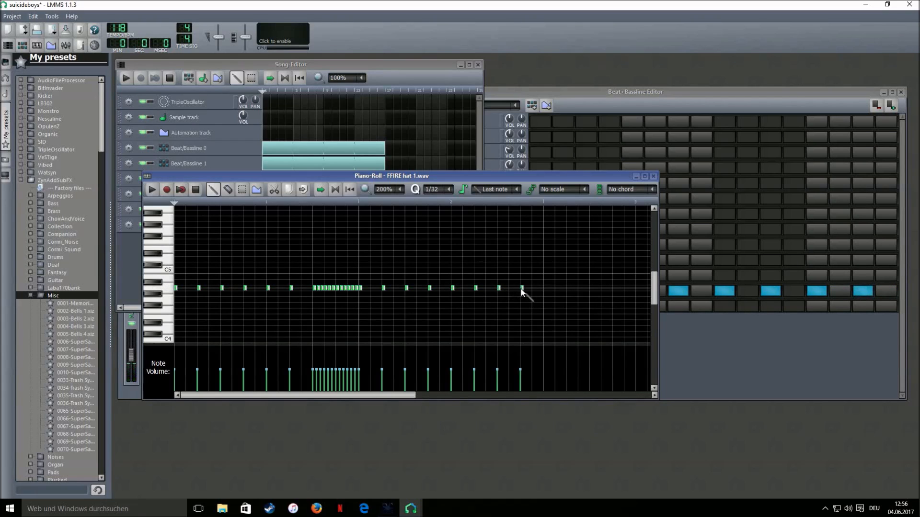
Add a quick three-note hi-hat burst, delete the last note, and add two triplet-spaced hits
left_click(435, 288)
left_click(441, 288)
left_click(447, 288)
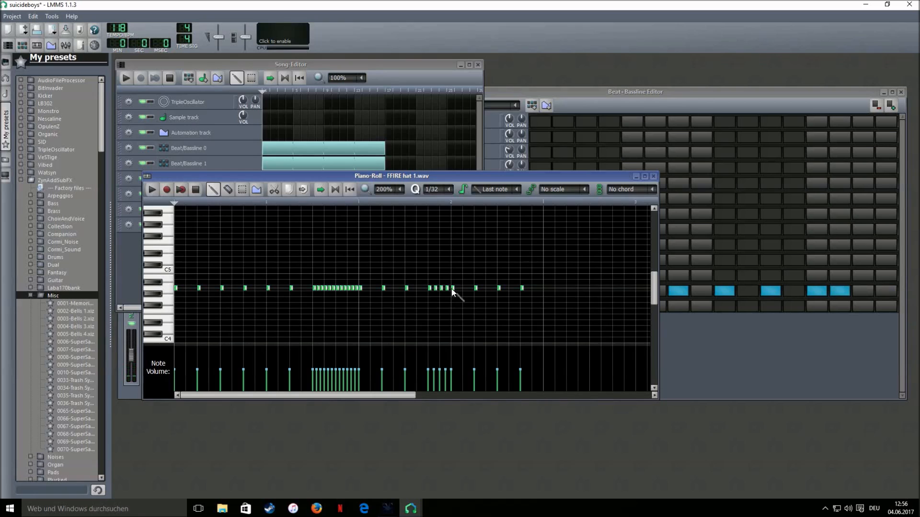
right_click(522, 288)
scroll(438, 190, "down", 3)
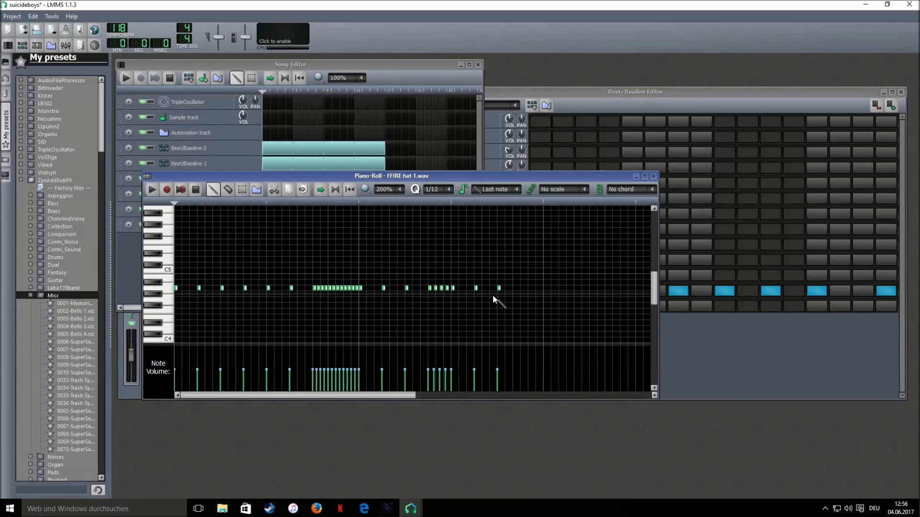
left_click(514, 288)
left_click(529, 288)
Audition the hi-hat pattern alone, then the whole song, and stop
left_click(151, 190)
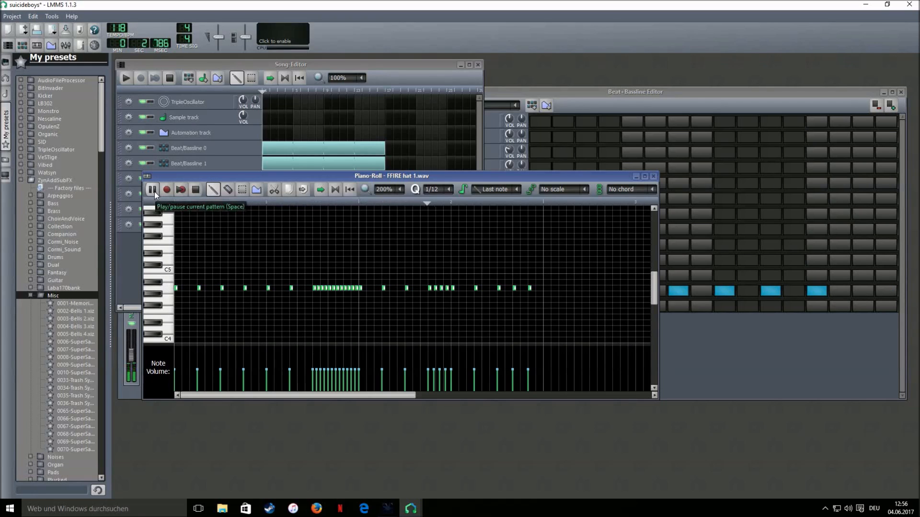
left_click(197, 190)
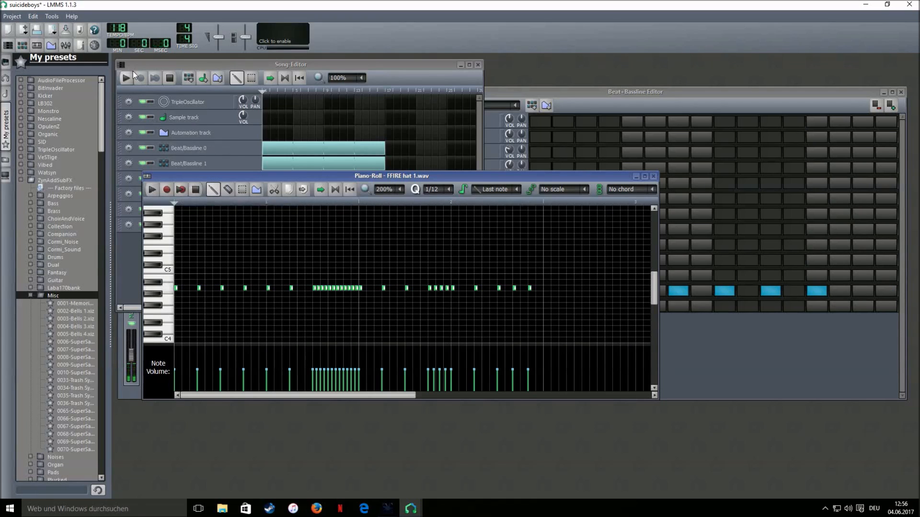
left_click(126, 77)
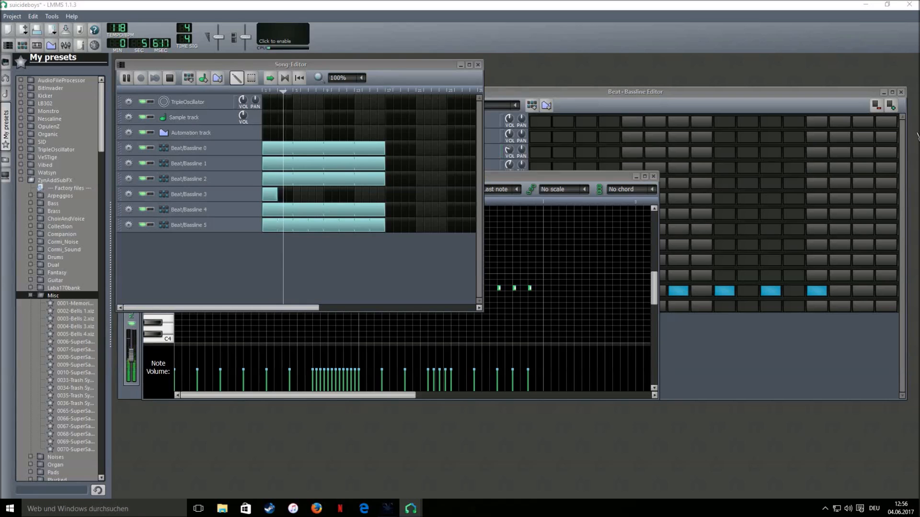
left_click(534, 187)
left_click(195, 190)
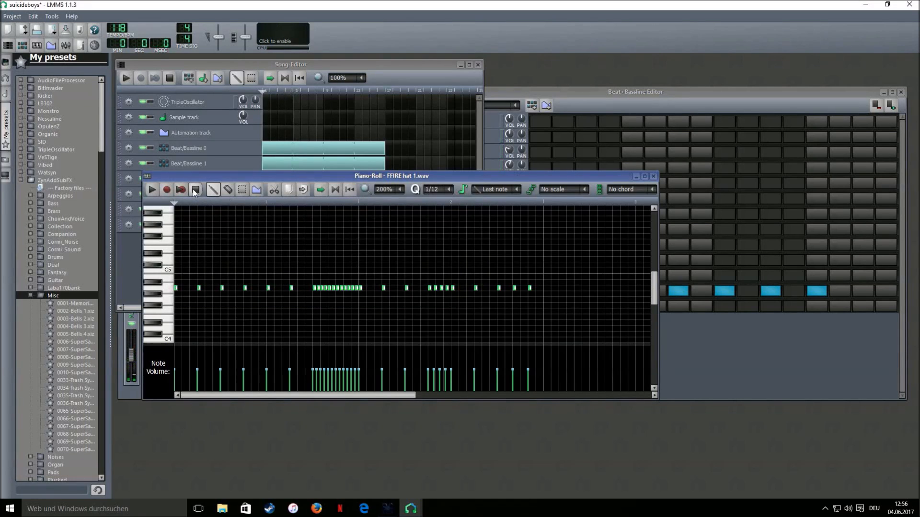
scroll(433, 190, "down", 2)
Copy the first group of hi-hat notes and paste them further along, removing a stray note
left_click(242, 190)
left_click_drag(566, 256, 93, 320)
key("ctrl+c")
key("ctrl+v")
key("shift+d")
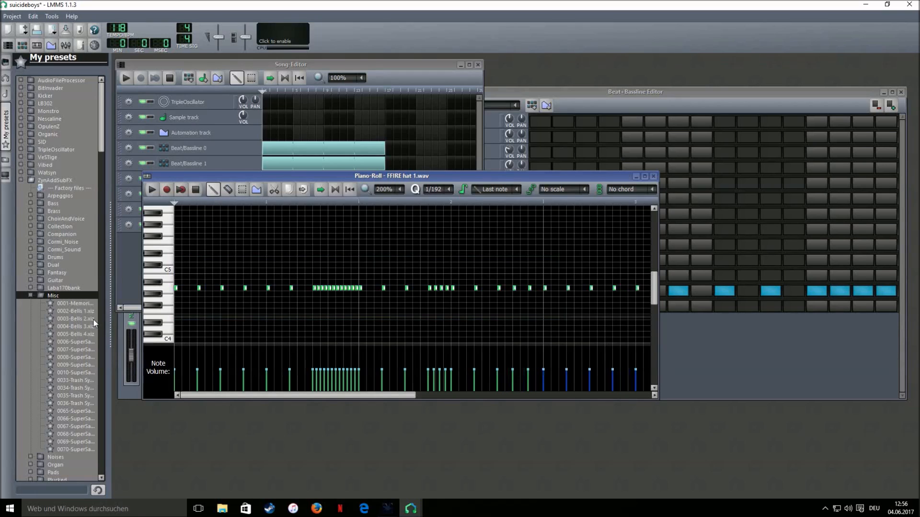
left_click(445, 270)
right_click(447, 271)
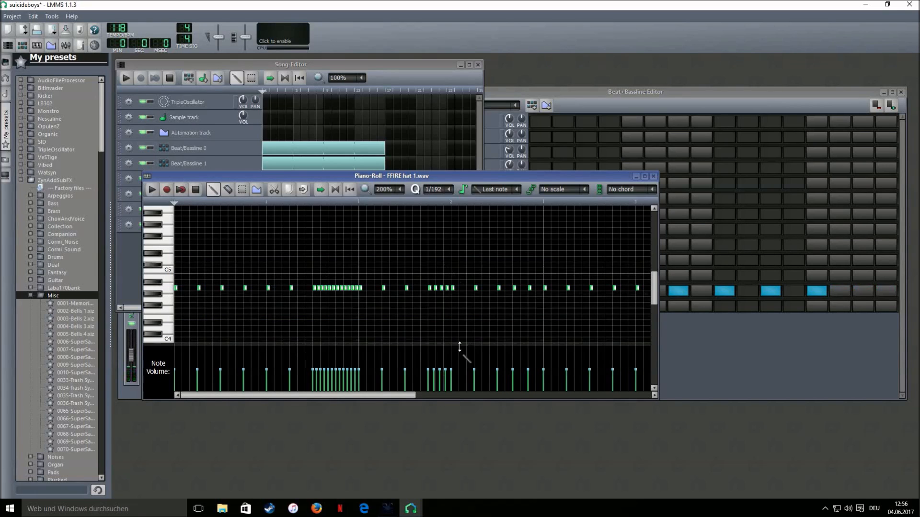
left_click_drag(407, 395, 476, 396)
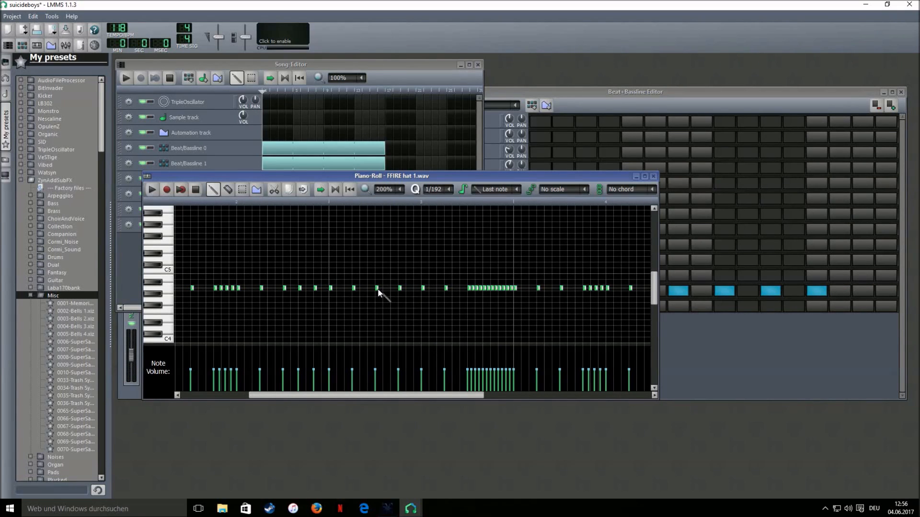
Add a couple of hi-hat notes on the finer grid and audition the pattern
left_click(395, 290)
right_click(395, 291)
scroll(436, 192, "up", 3)
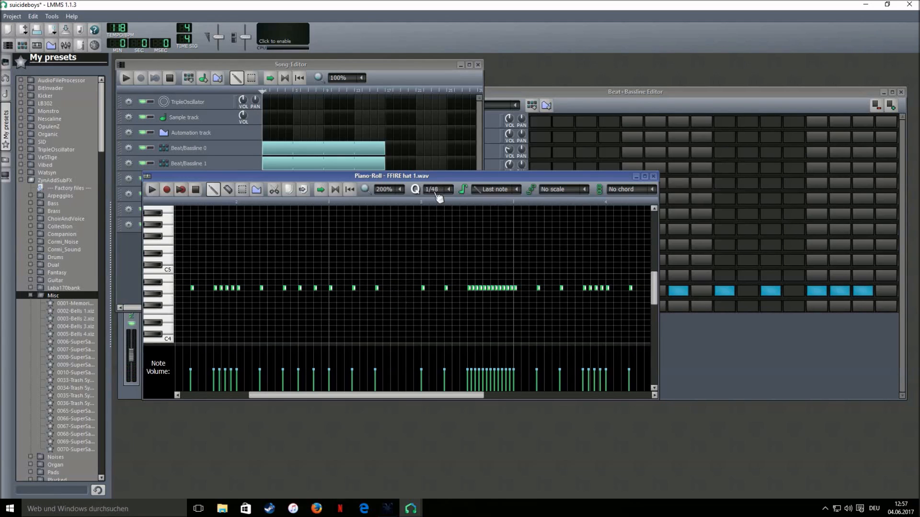
left_click(393, 290)
left_click(408, 289)
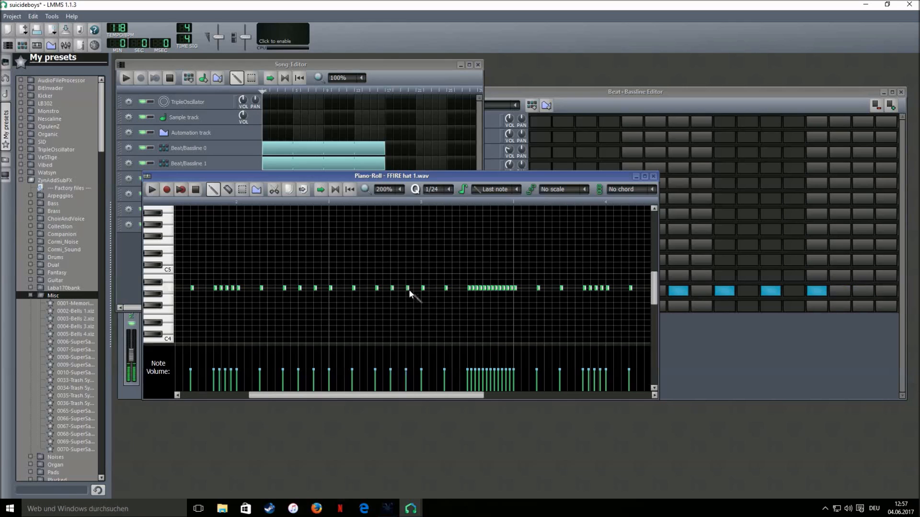
left_click(208, 204)
key("space")
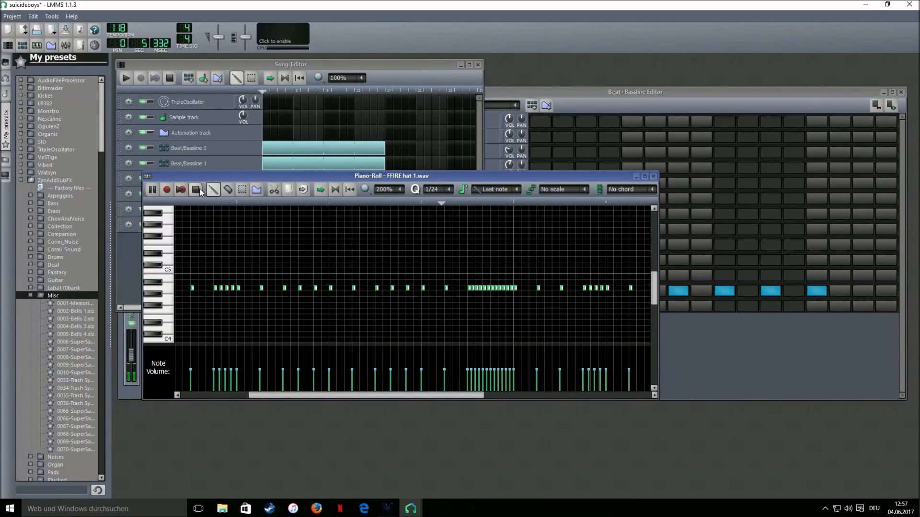
left_click(196, 188)
Add a short hi-hat roll near the pattern's end, deleting the stray end notes
left_click_drag(364, 398, 436, 399)
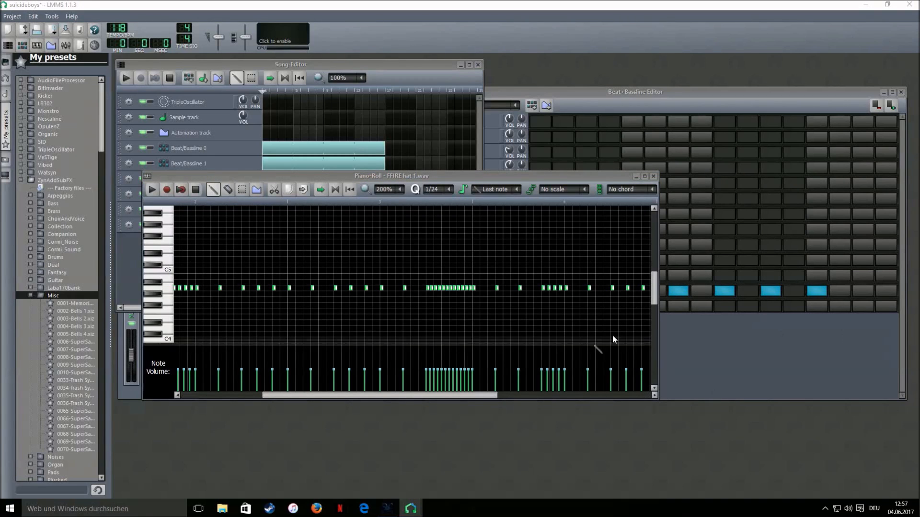
left_click_drag(436, 394, 450, 395)
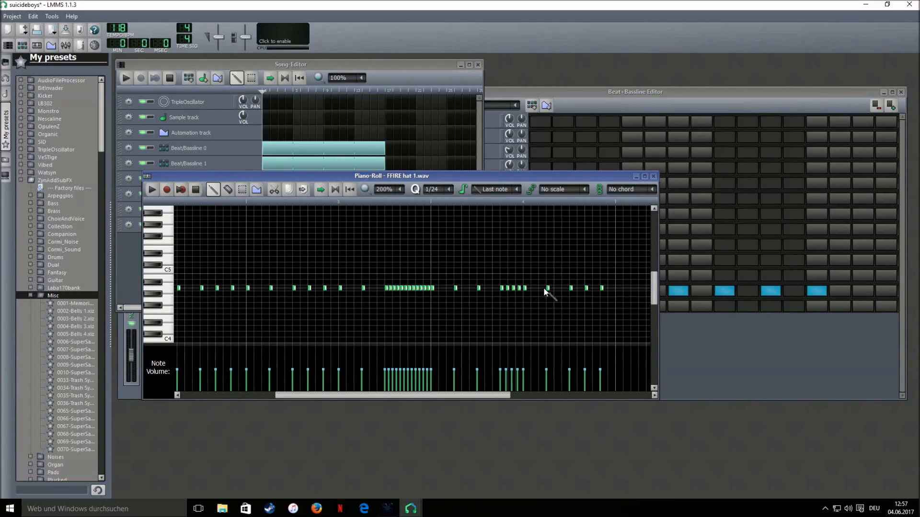
scroll(441, 190, "up", 5)
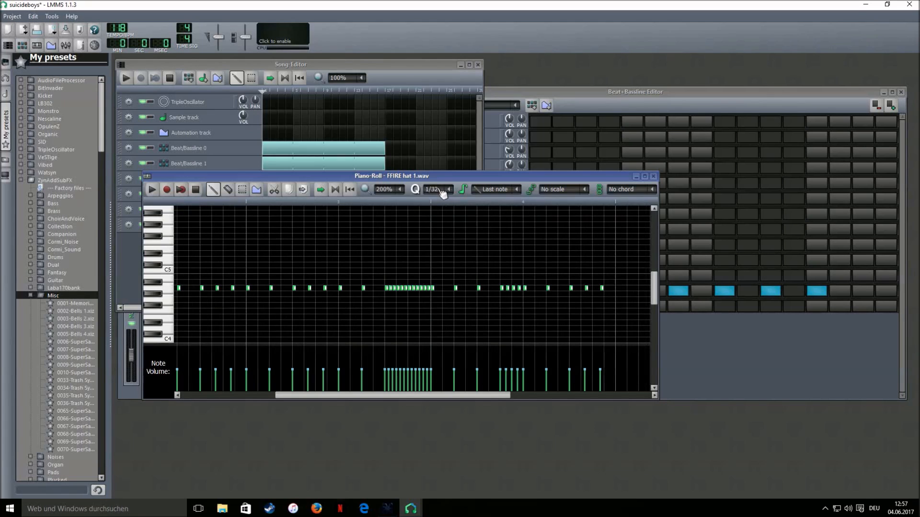
left_click(553, 288)
left_click(559, 288)
left_click(565, 288)
right_click(587, 288)
right_click(602, 288)
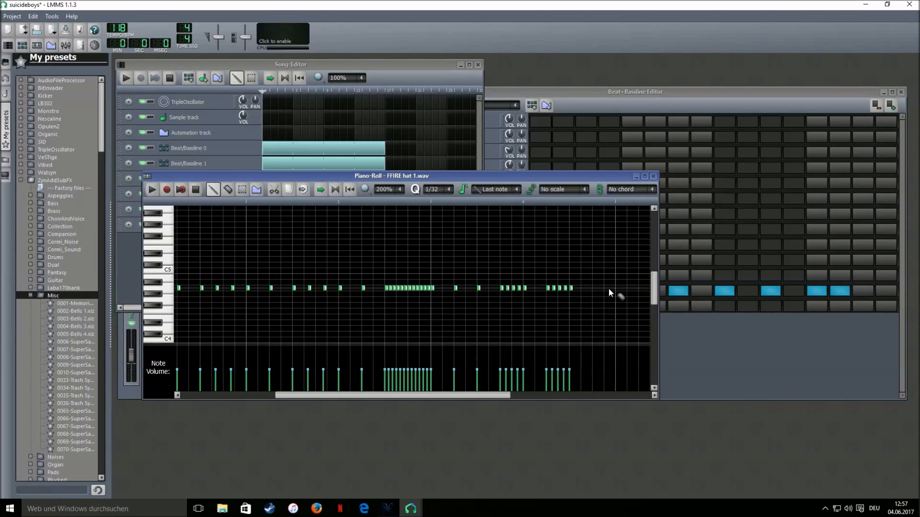
left_click(594, 288)
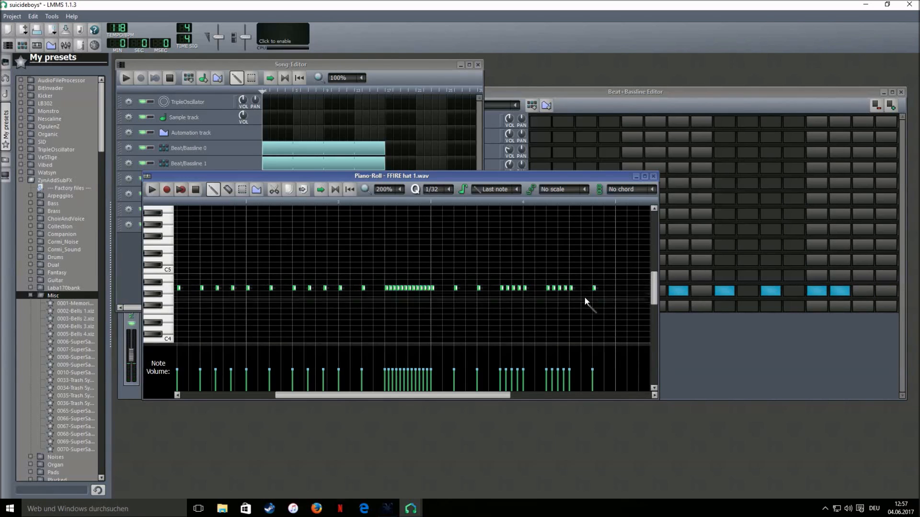
Play the whole song to hear the hi-hat changes, then stop
left_click(210, 61)
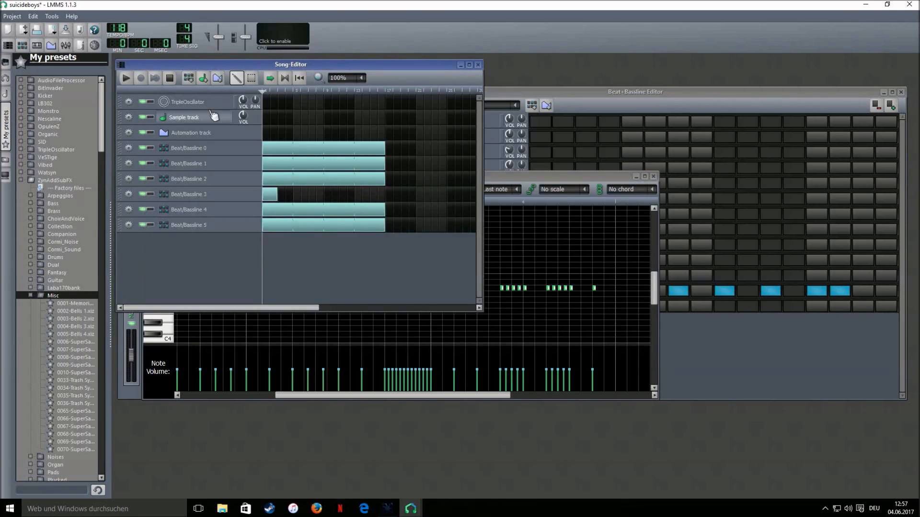
left_click(531, 180)
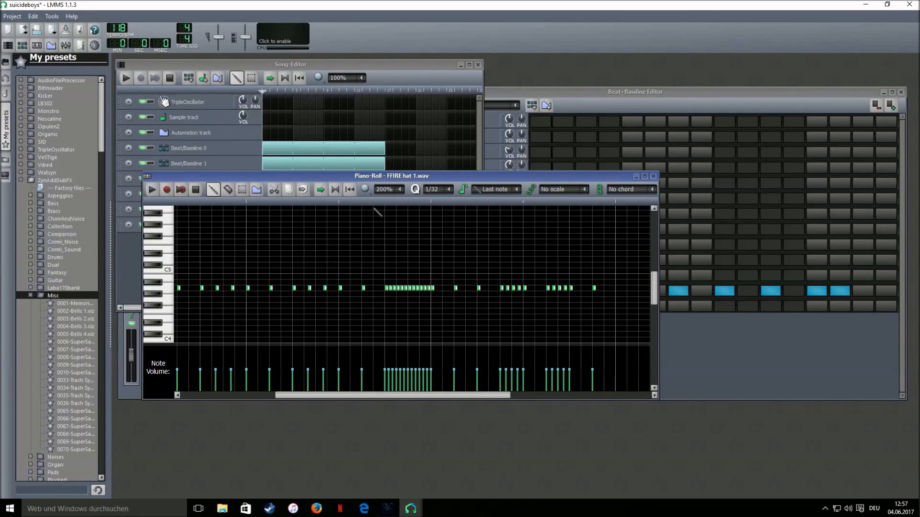
left_click(127, 80)
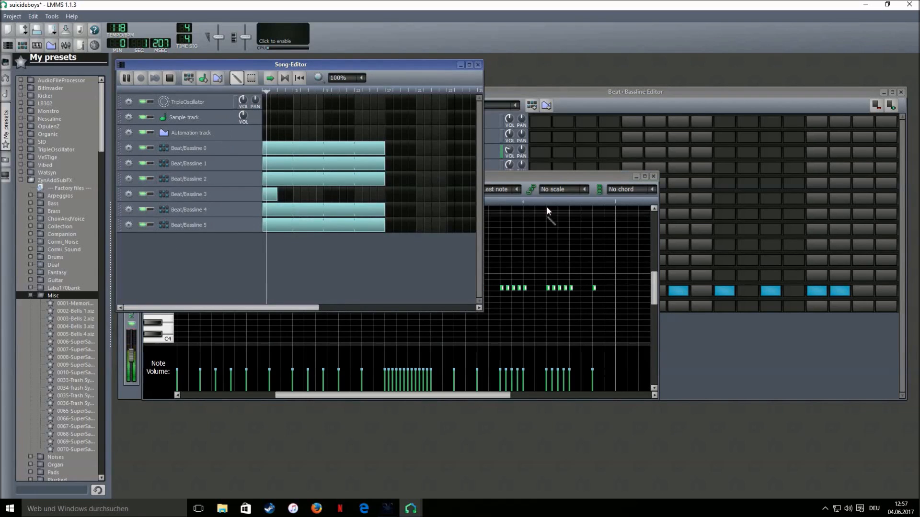
left_click(541, 177)
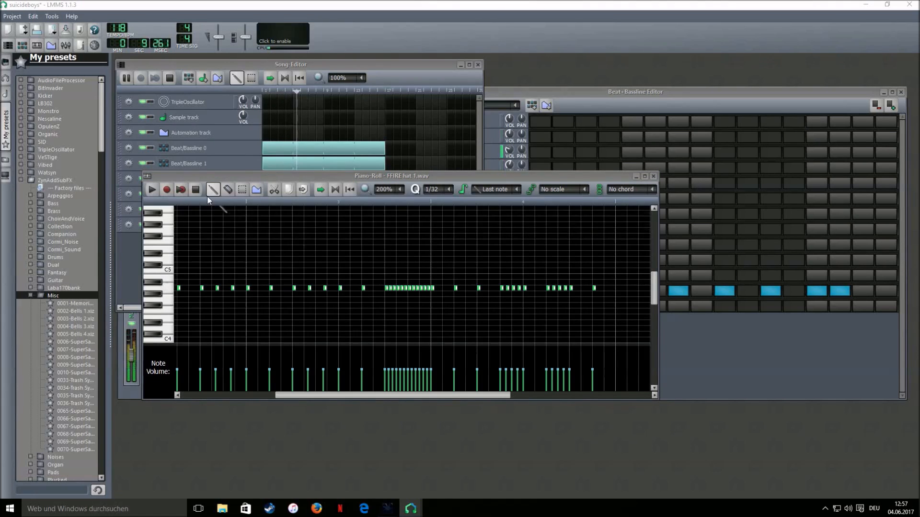
left_click(196, 190)
Add a new Beat/Bassline 6 pattern and extend it to 64 steps
left_click(671, 364)
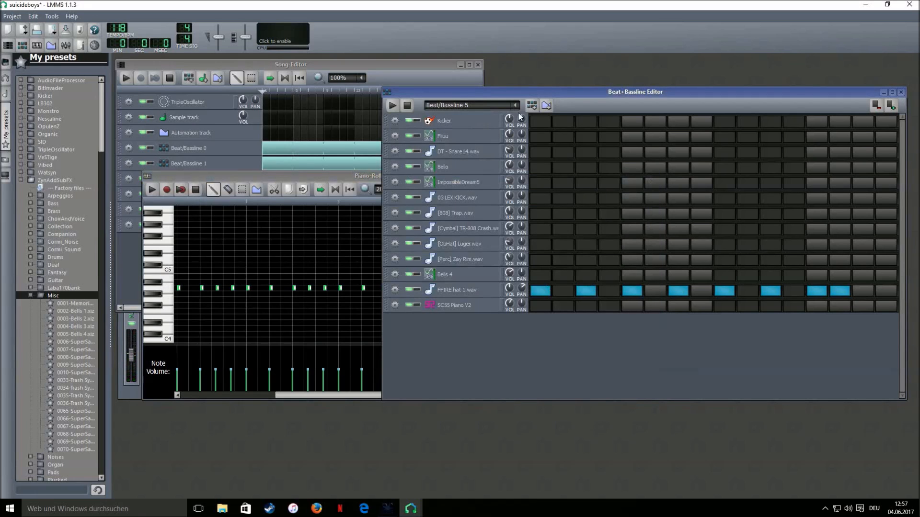
left_click(532, 107)
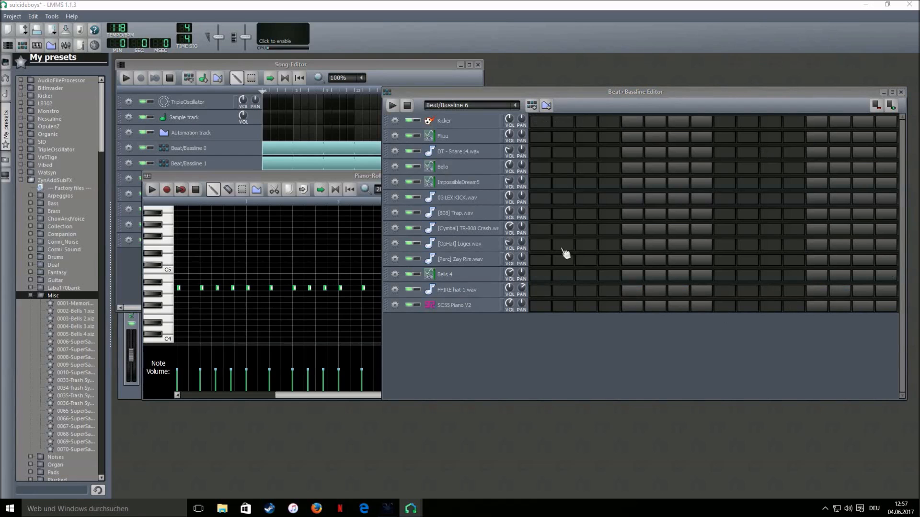
left_click(892, 106)
left_click(892, 106)
left_click(893, 105)
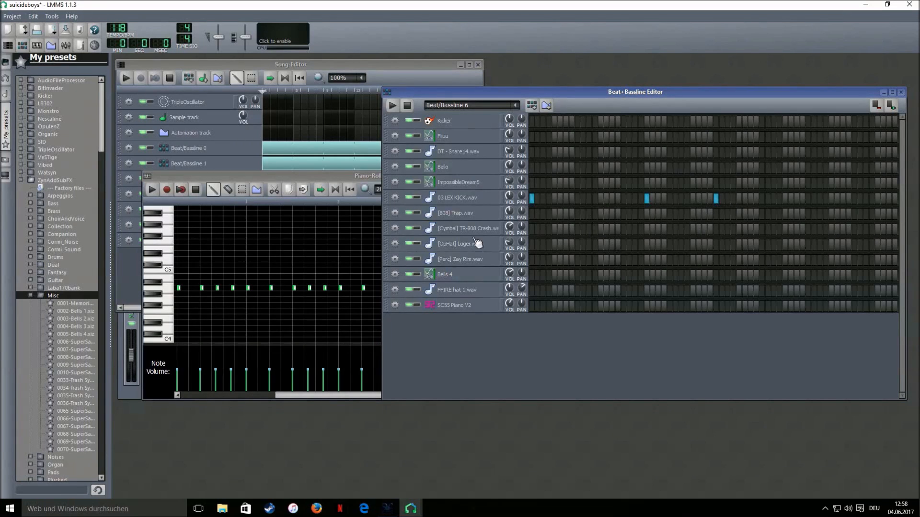
Place a Beat/Bassline 6 block at the song start stretched to 16 bars
left_click(295, 67)
left_click(268, 240)
left_click_drag(287, 241, 385, 243)
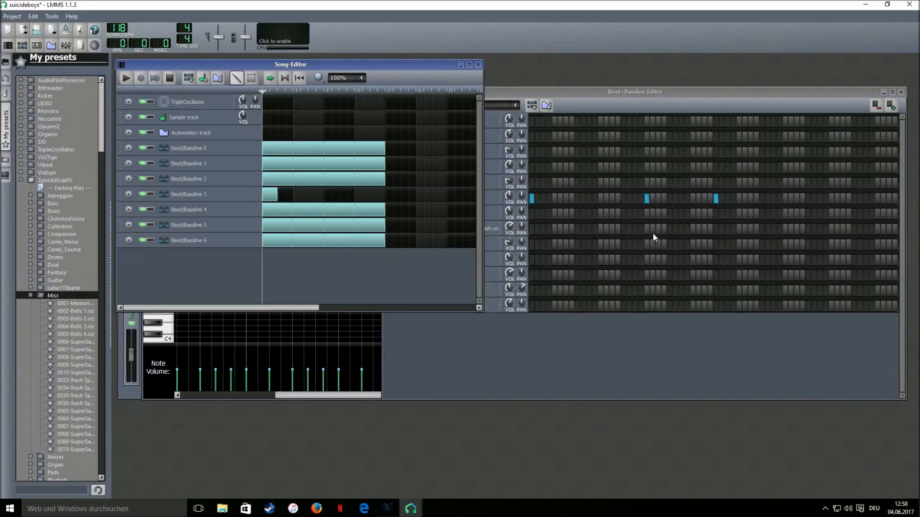
Add kick hits on the 03 LEX KICK.wav row and play the song to hear them
left_click(631, 98)
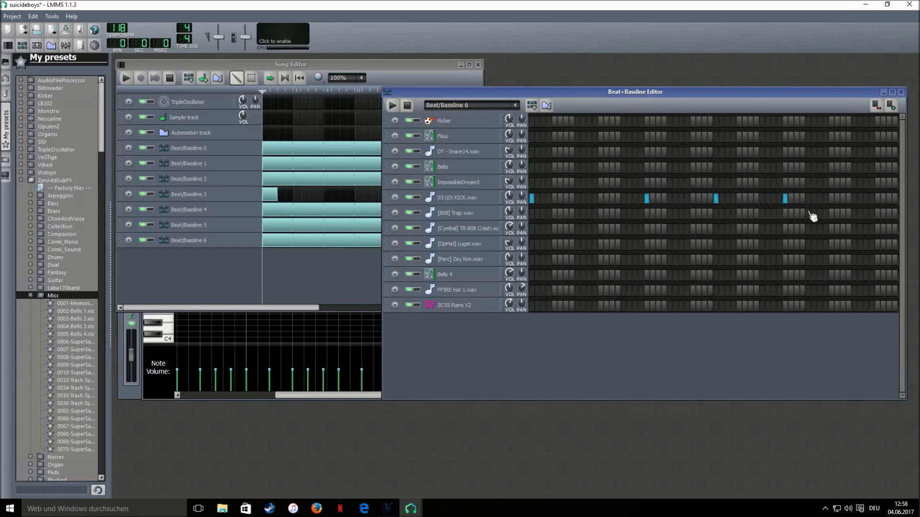
left_click(854, 199)
left_click(126, 78)
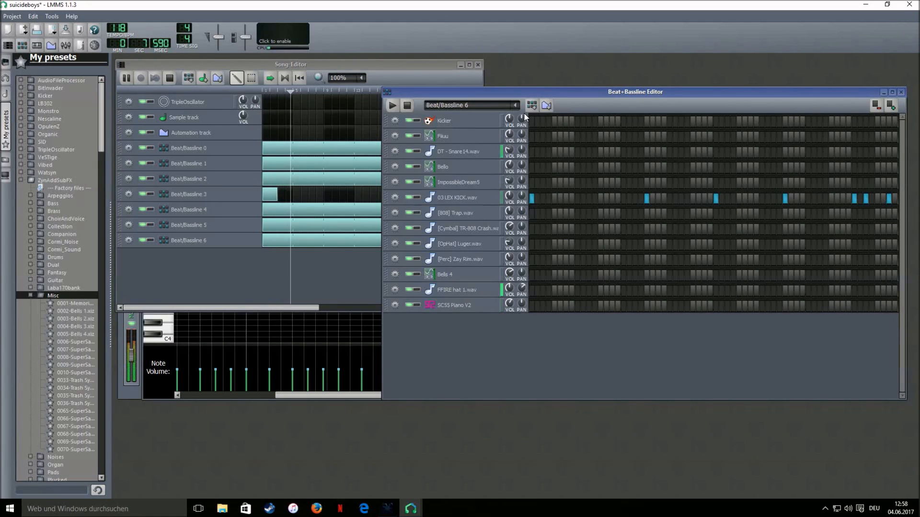
key("space")
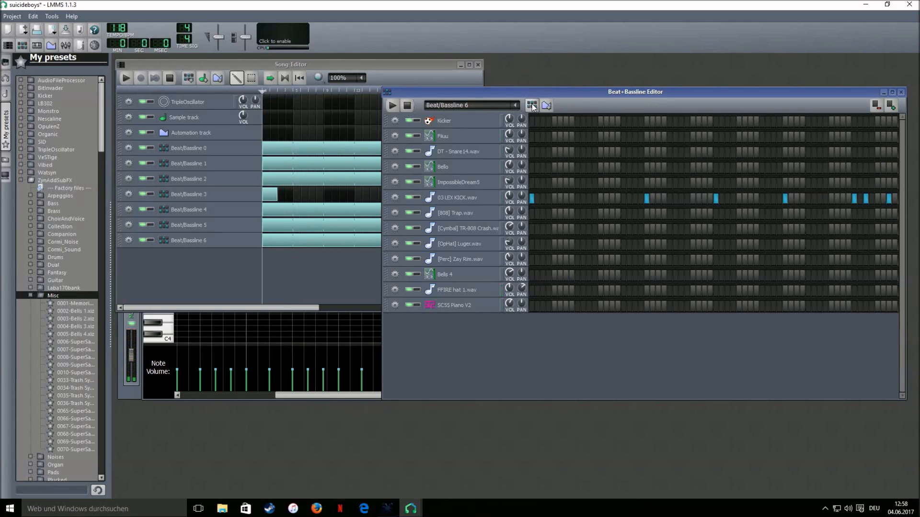
Add a new Beat/Bassline 7 pattern and open its [808] Trap.wav part in the piano roll
left_click(532, 106)
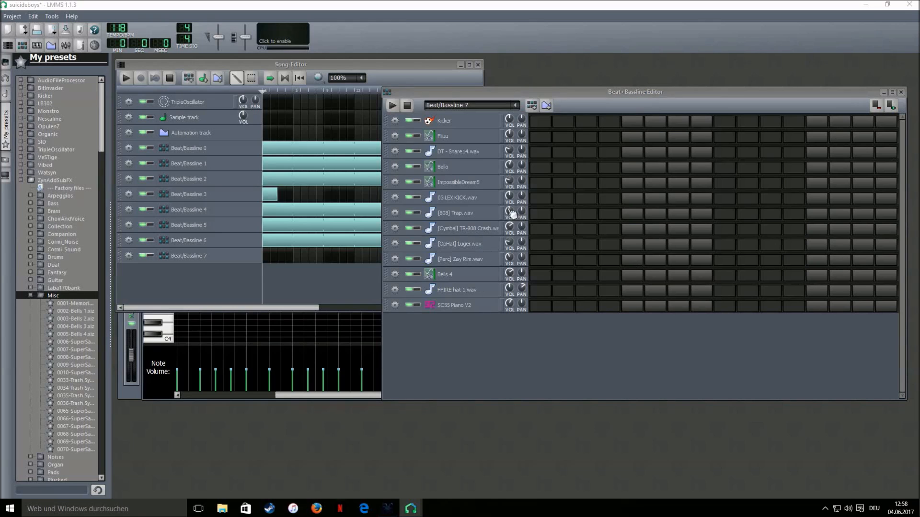
right_click(566, 216)
left_click(580, 222)
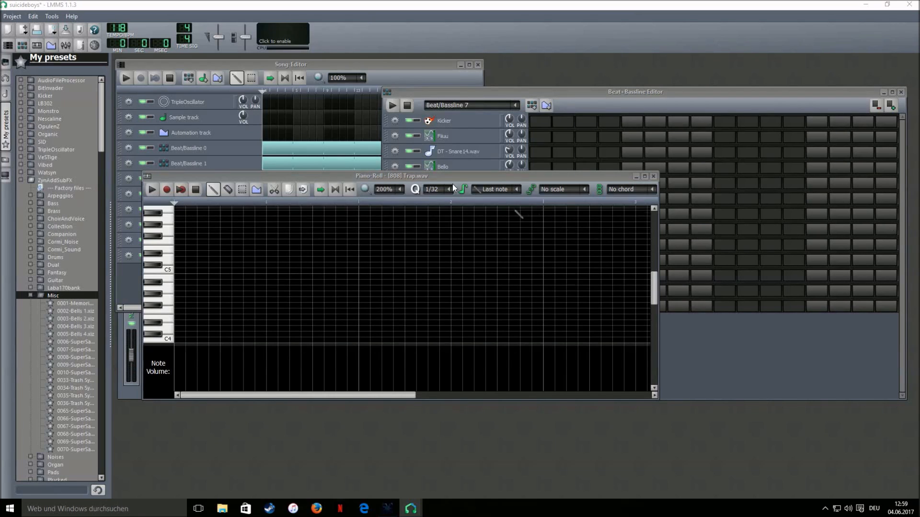
Audition trial 808 notes in the grid and sketch a shortened low note
scroll(402, 190, "up", 1)
scroll(435, 194, "up", 1)
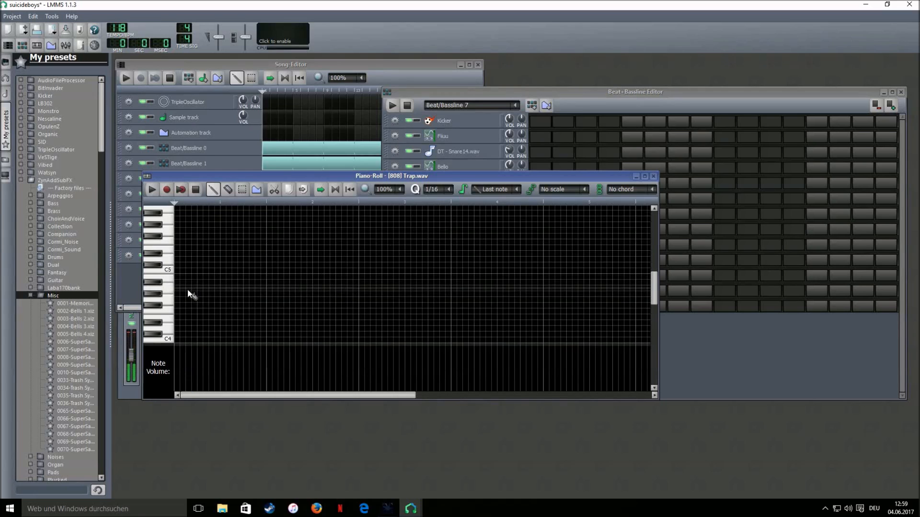
left_click(215, 294)
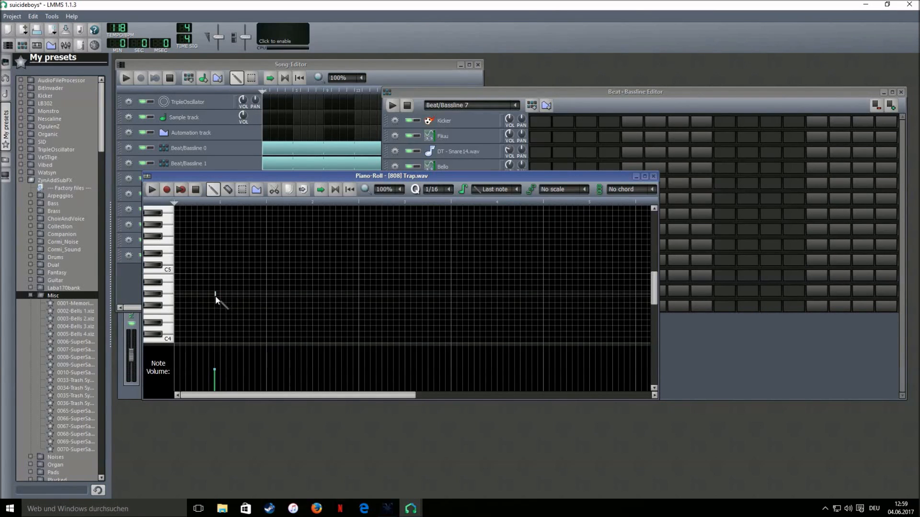
left_click(215, 295)
right_click(218, 293)
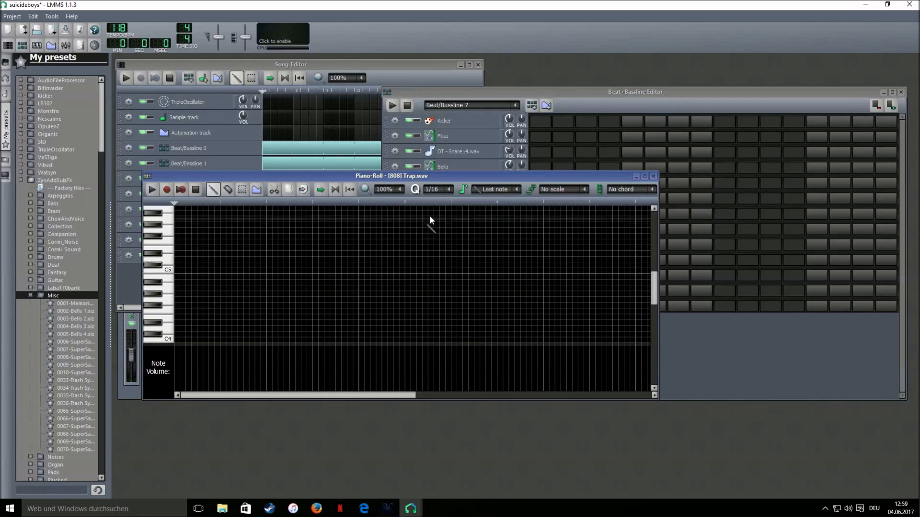
scroll(498, 192, "down", 1)
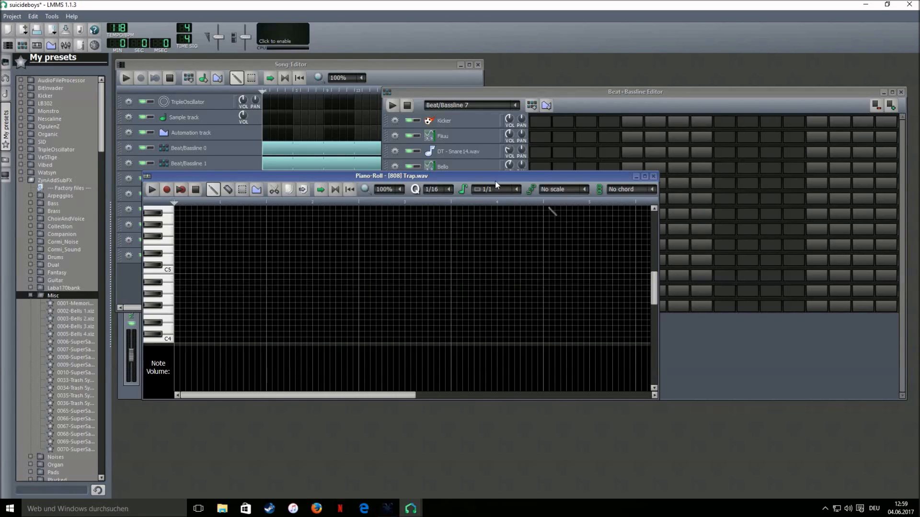
left_click(179, 294)
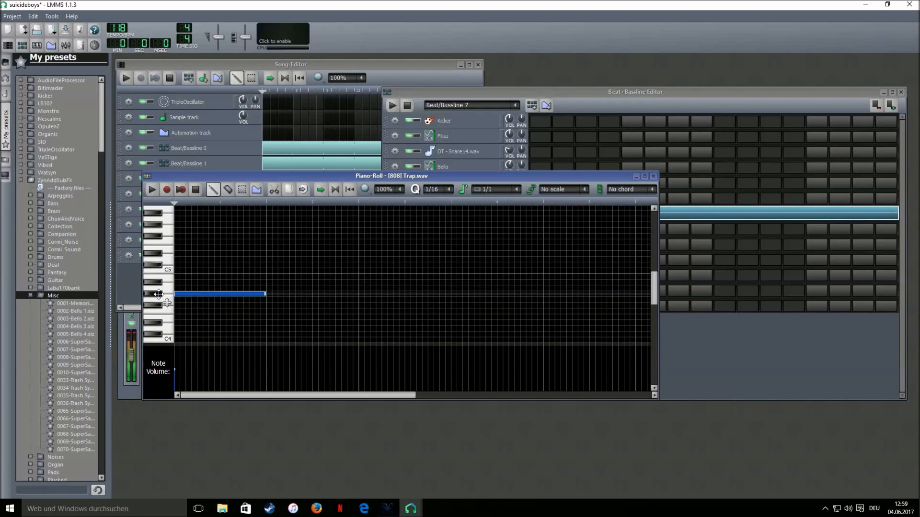
left_click_drag(159, 294, 162, 300)
scroll(493, 195, "up", 1)
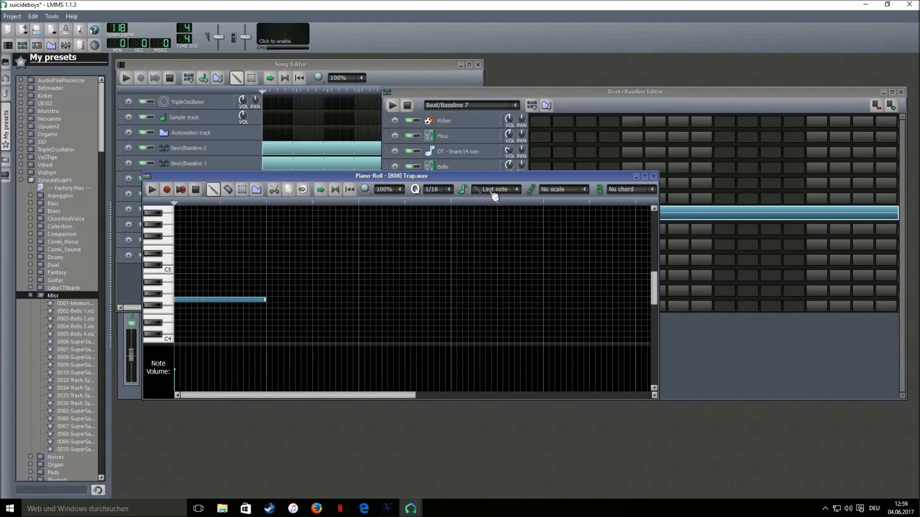
left_click_drag(265, 299, 207, 300)
Clear the trial notes and leave a single short 808 note on C4 at the start
left_click(228, 271)
left_click_drag(260, 270, 337, 272)
right_click(317, 271)
right_click(203, 299)
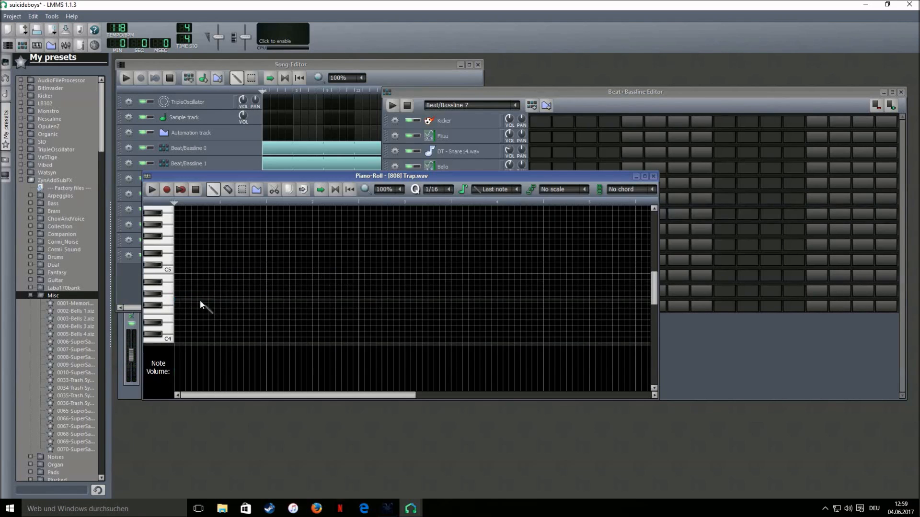
scroll(175, 327, "down", 2)
left_click(175, 317)
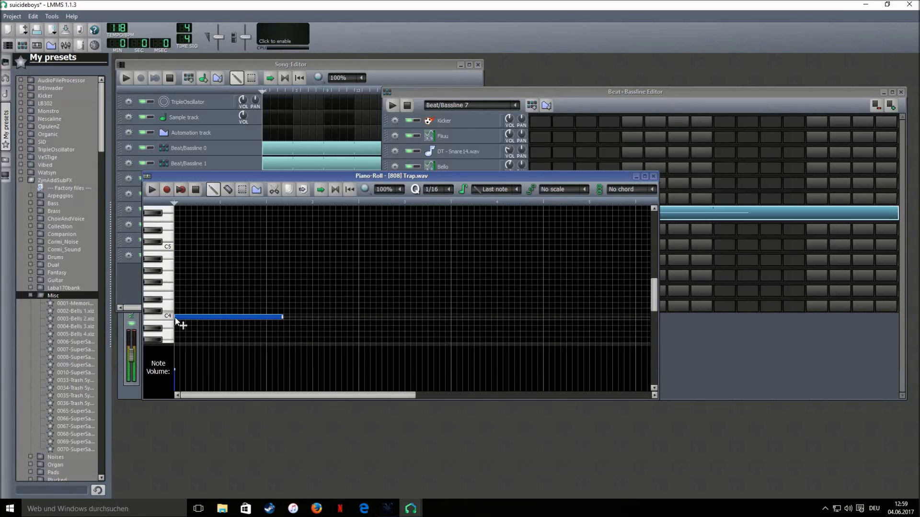
left_click_drag(283, 317, 237, 329)
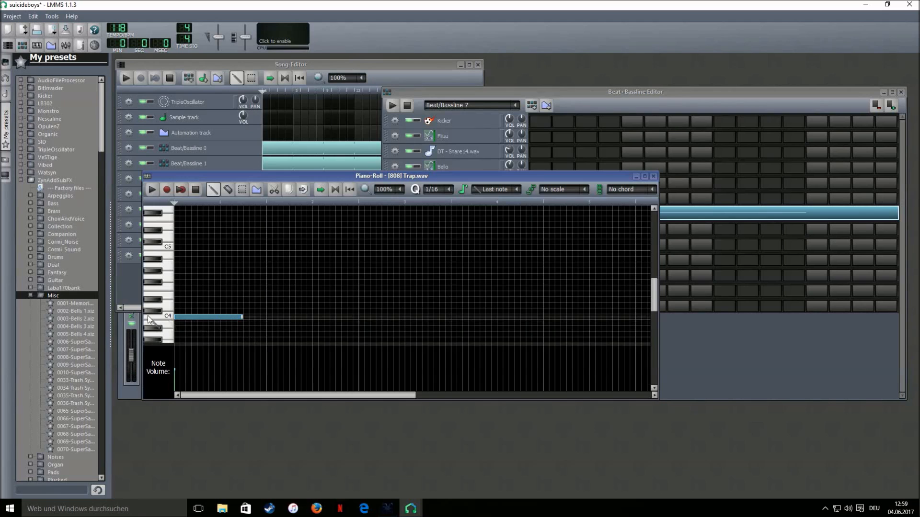
Open the Fiiuu piano roll of Beat/Bassline 0
left_click(230, 149)
right_click(607, 142)
left_click(621, 149)
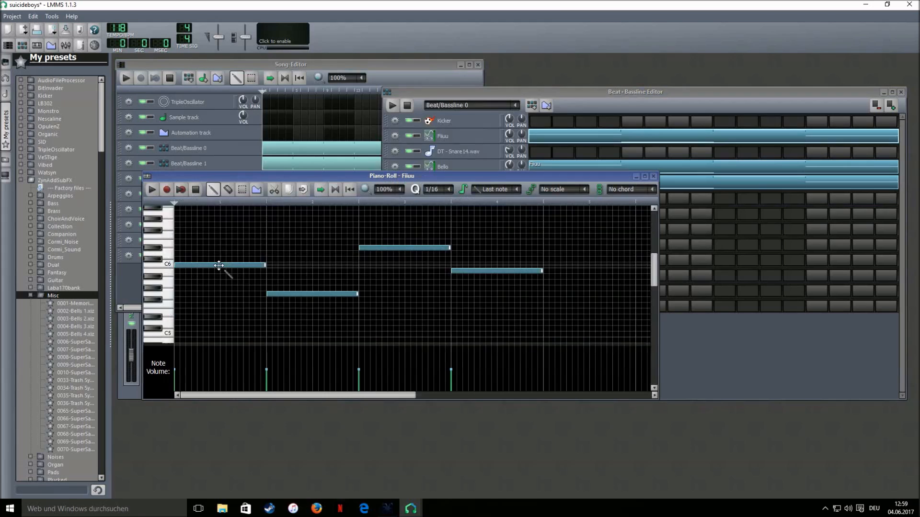
In Beat/Bassline 7, stretch the C4 note, then add a shorter second C4 note and a higher note
left_click(142, 282)
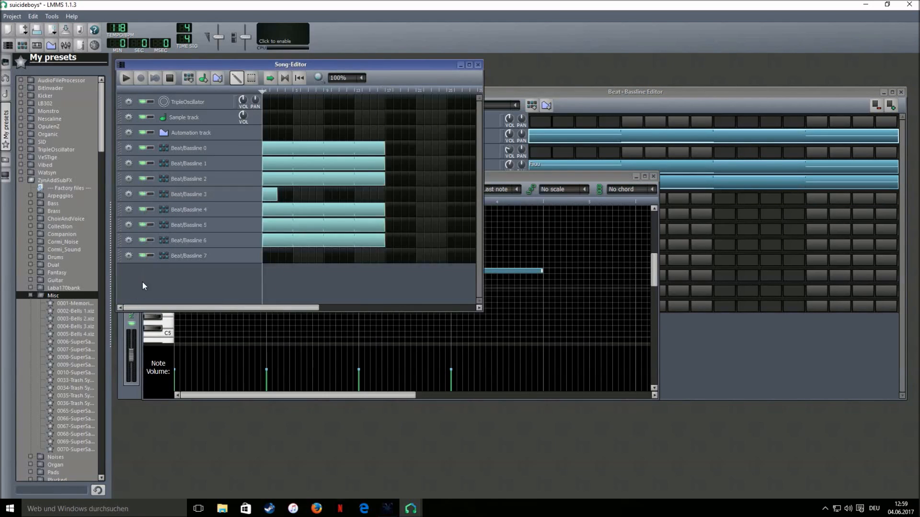
left_click(187, 256)
double_click(684, 220)
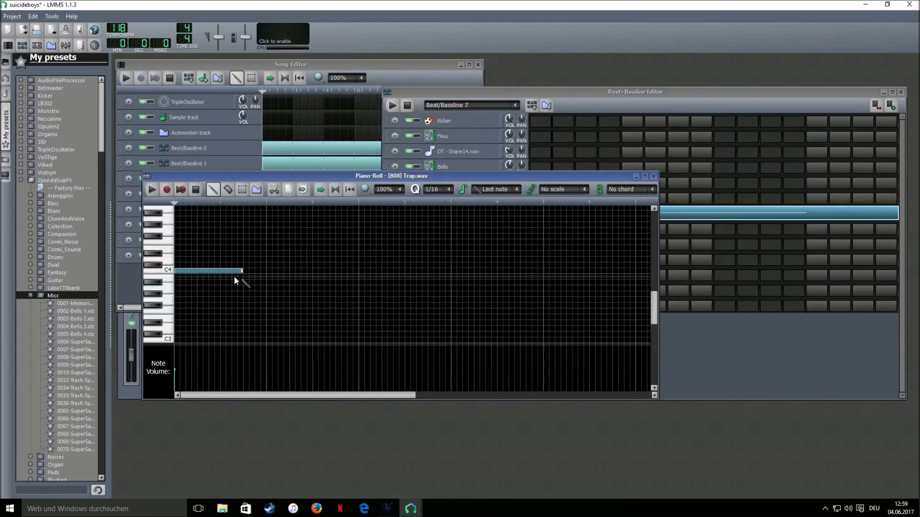
left_click(243, 272)
right_click(253, 273)
left_click_drag(243, 272, 283, 274)
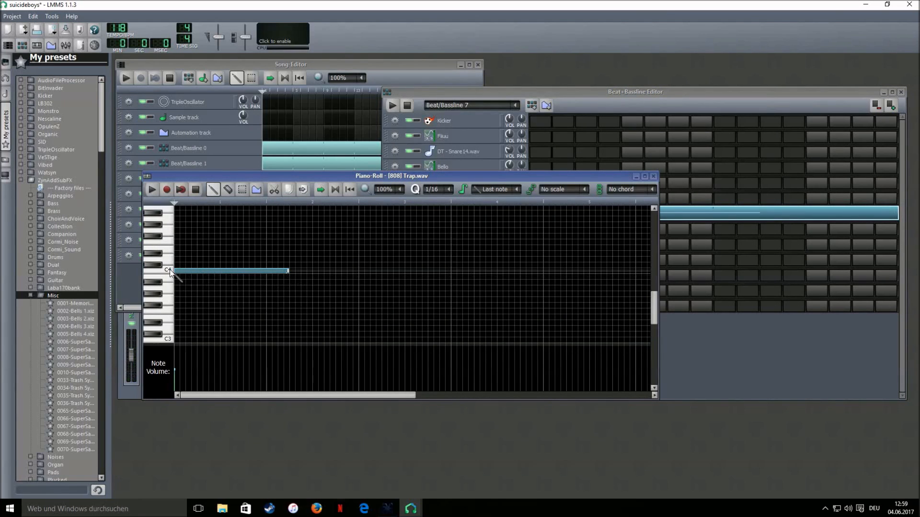
left_click(293, 273)
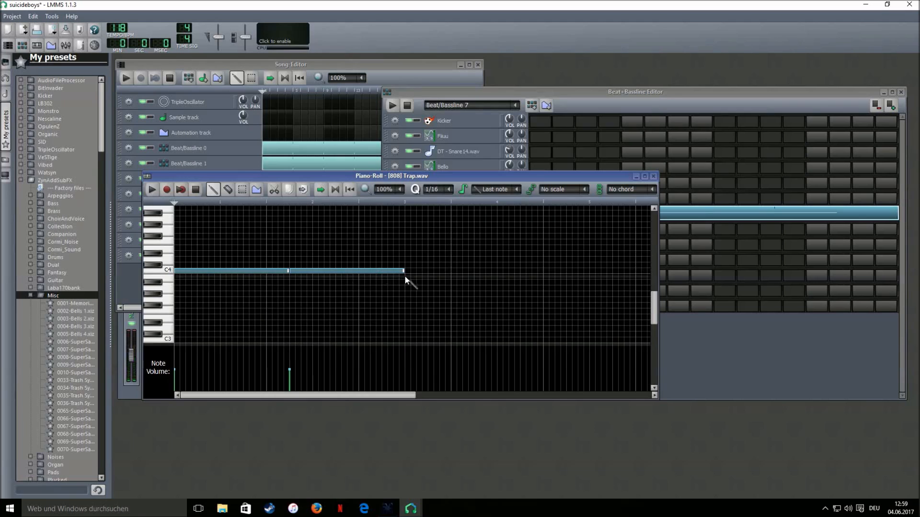
left_click_drag(404, 271, 353, 274)
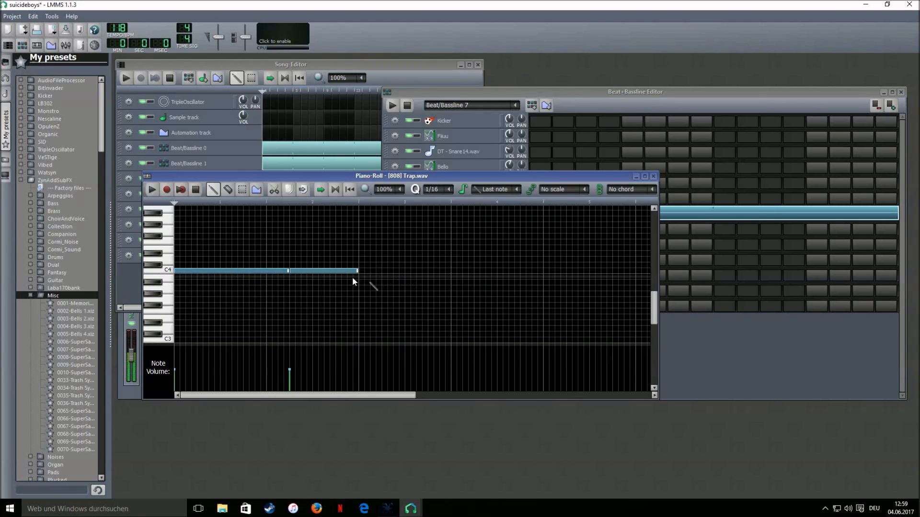
left_click(361, 254)
Check the Fiiuu melody, then reopen Beat/Bassline 7's [808] Trap.wav notes and shorten the upper note
left_click(219, 160)
double_click(620, 139)
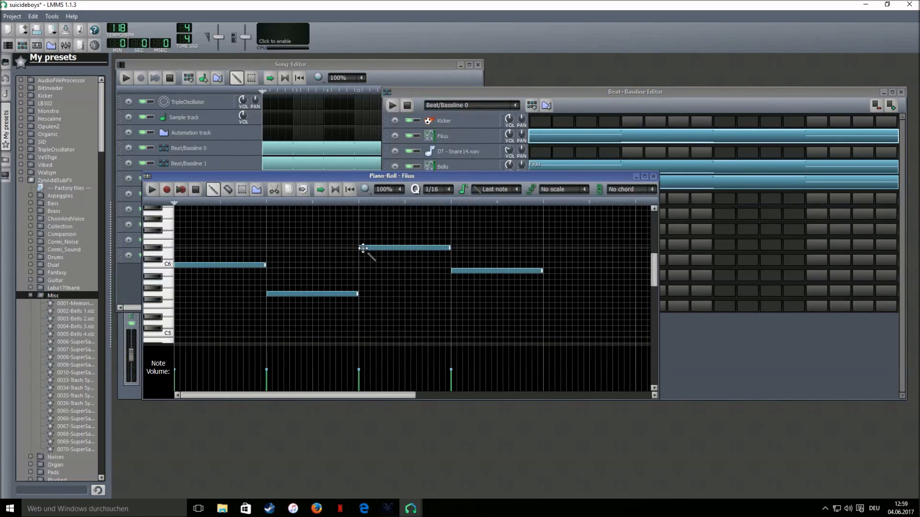
left_click(162, 258)
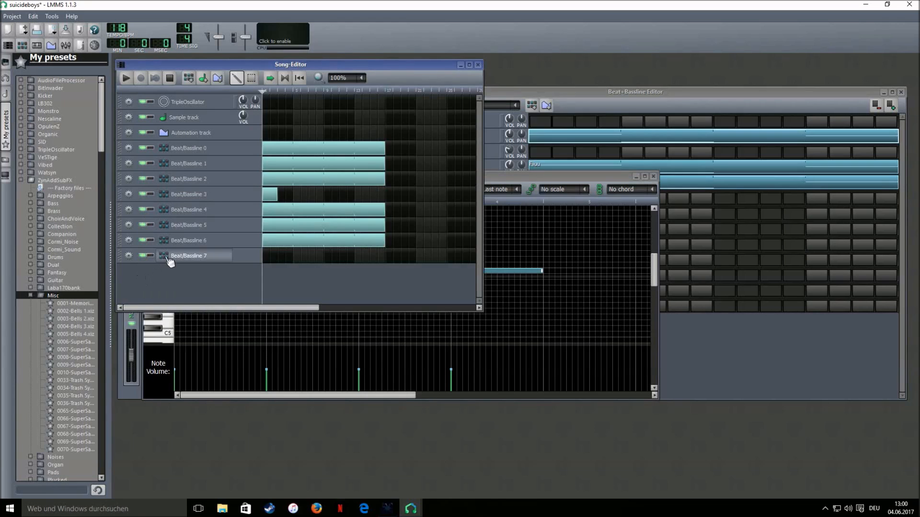
right_click(717, 219)
left_click(717, 221)
left_click_drag(472, 261, 426, 263)
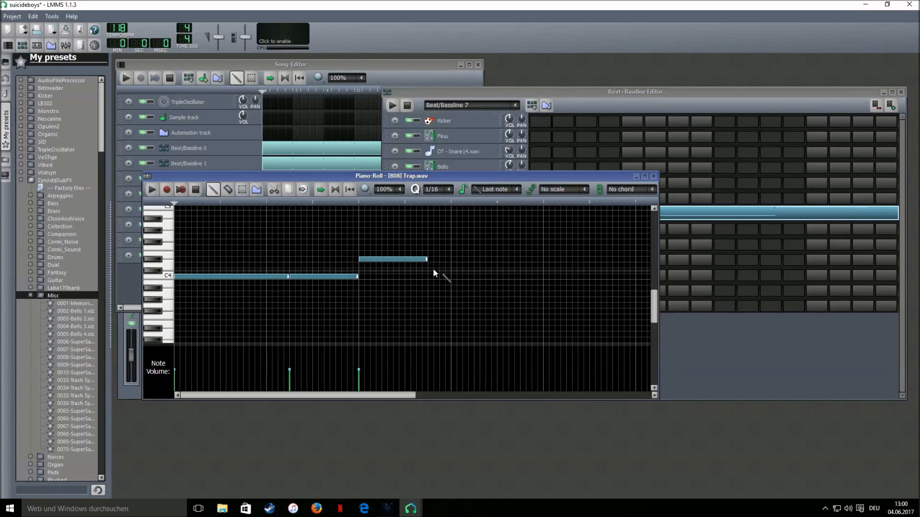
Stretch the upper 808 note to about bar 4, then add three short hits after it, one on C5
left_click_drag(429, 262, 500, 265)
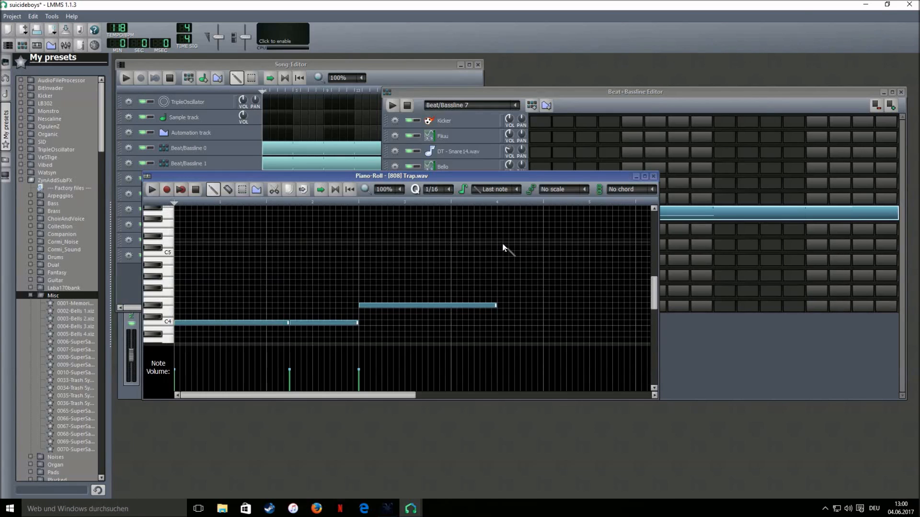
left_click(498, 237)
left_click_drag(636, 239, 506, 245)
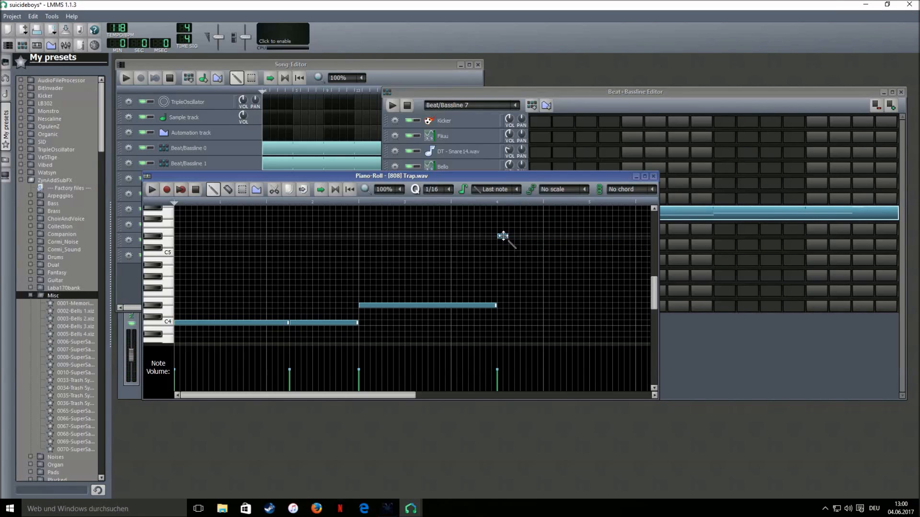
left_click(511, 306)
left_click_drag(518, 306, 538, 312)
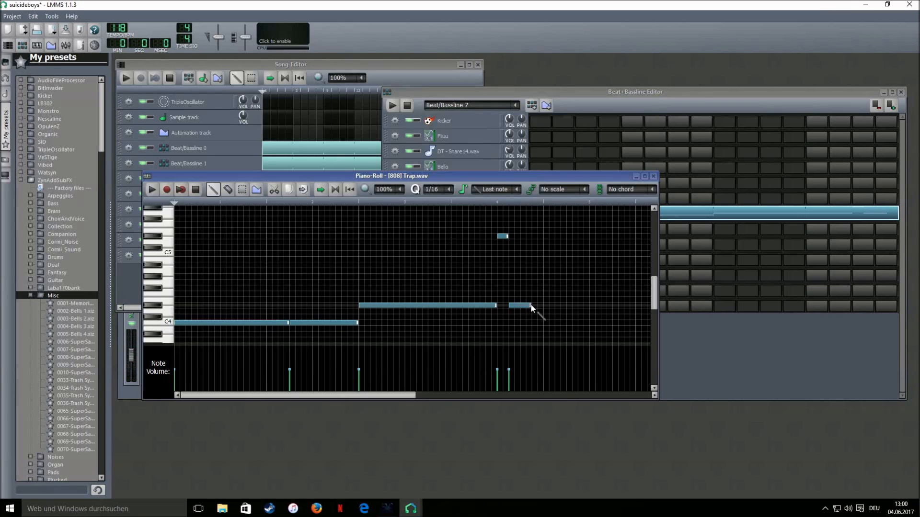
left_click(537, 253)
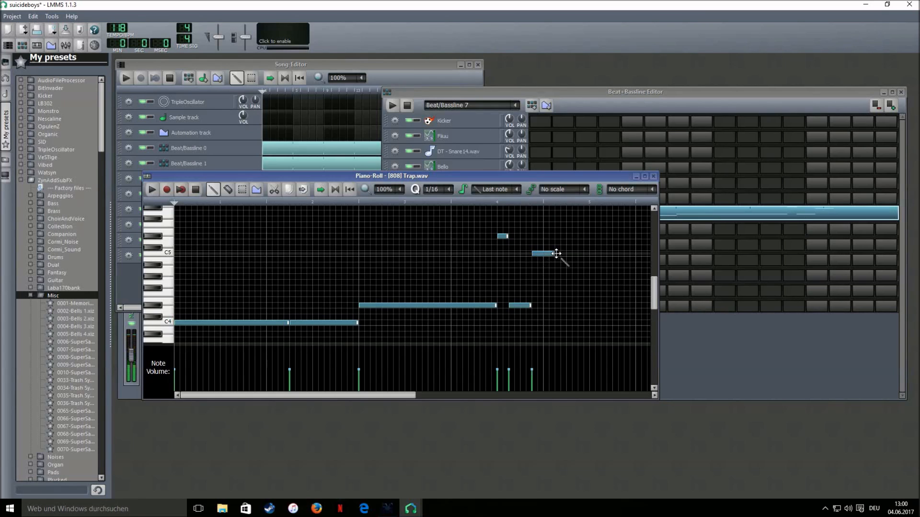
left_click_drag(552, 253, 545, 254)
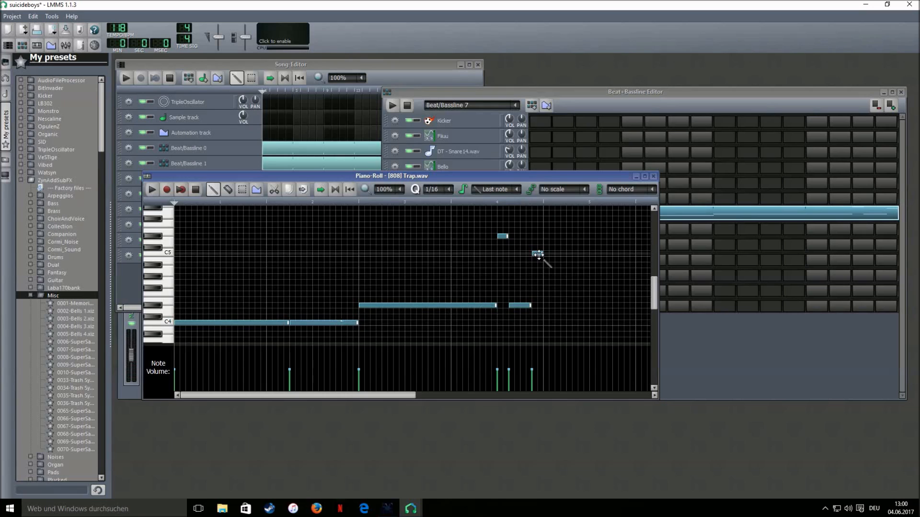
left_click(128, 77)
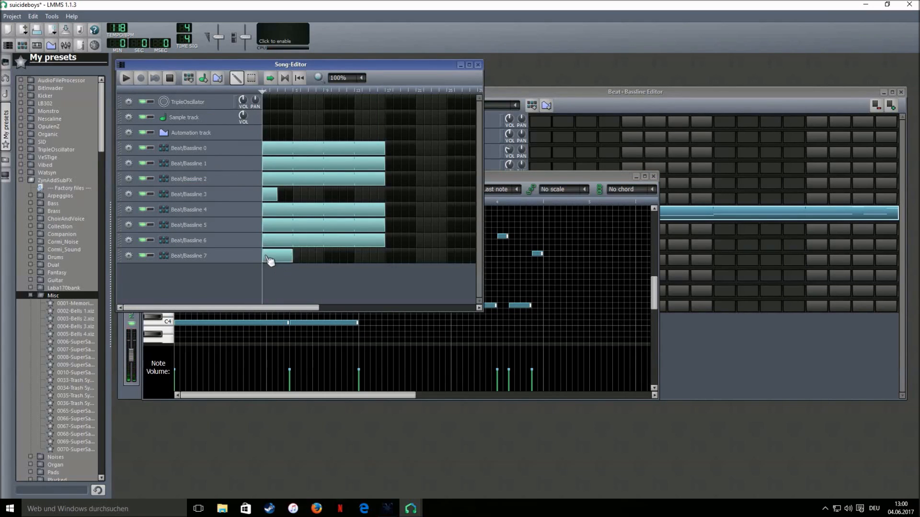
Stretch the Beat/Bassline 7 clip to bar 9, add a short Beat/Bassline 3 clip, and play the song
left_click_drag(293, 258, 386, 265)
left_click(126, 77)
left_click(324, 195)
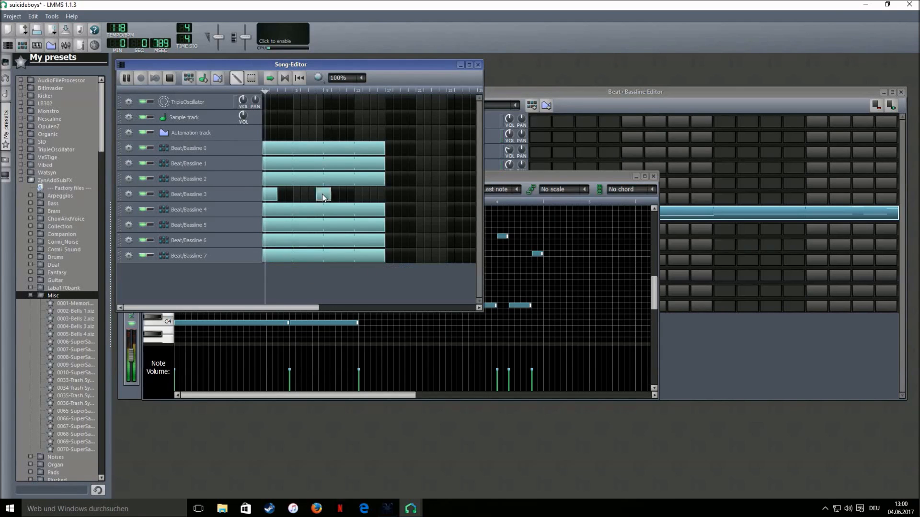
left_click_drag(324, 197, 331, 198)
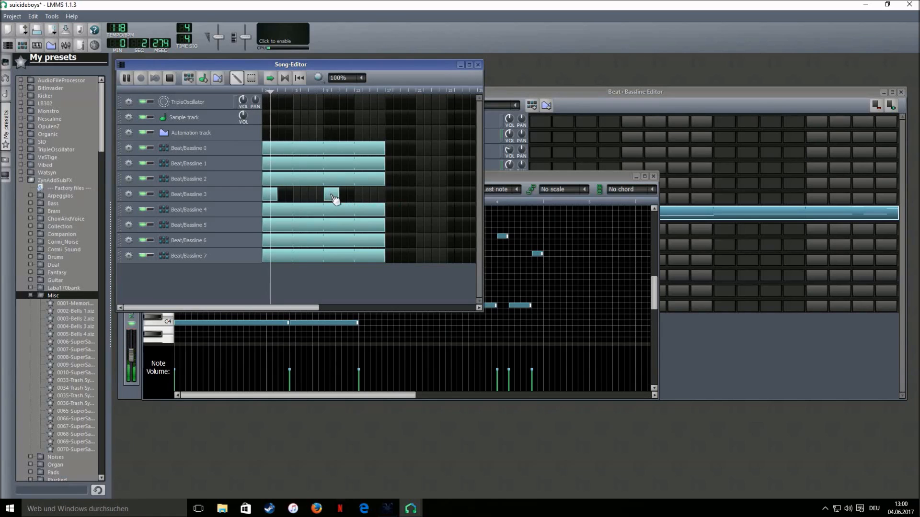
left_click(501, 175)
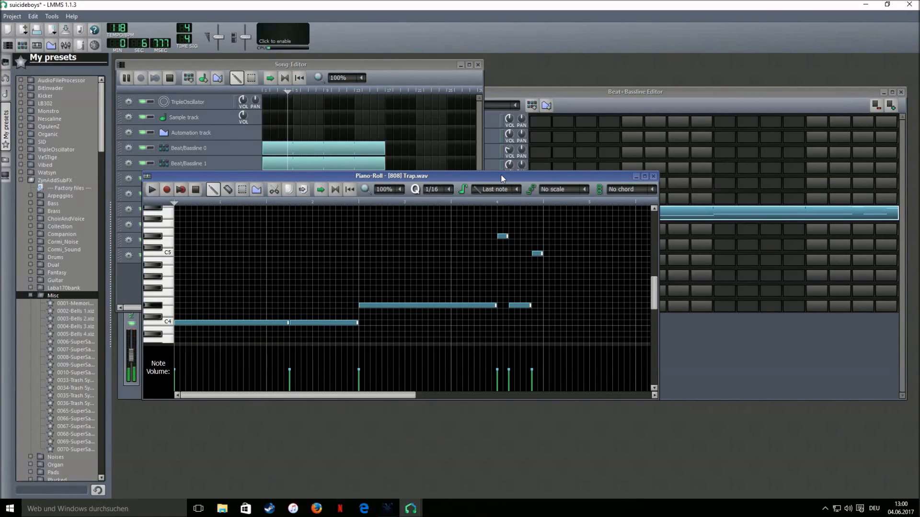
left_click(195, 190)
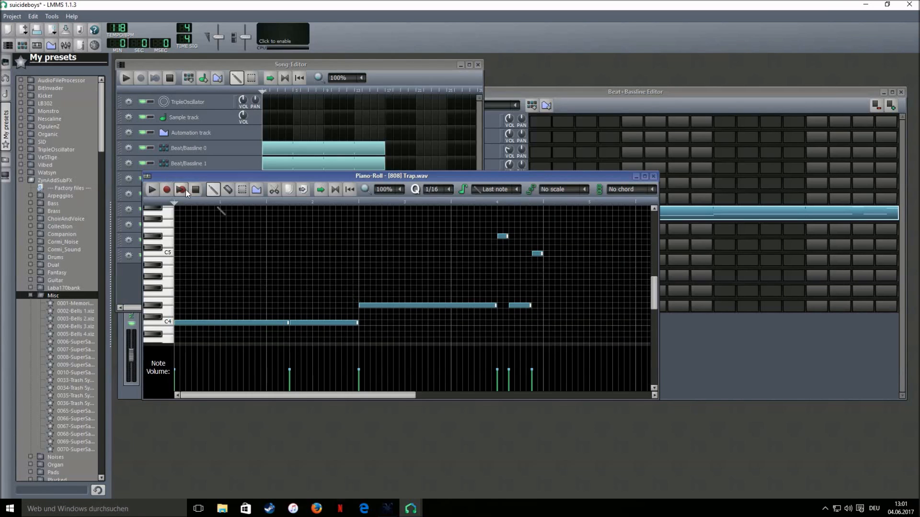
Create the Beat/Bassline 8 pattern and extend it to 32 steps
left_click(904, 278)
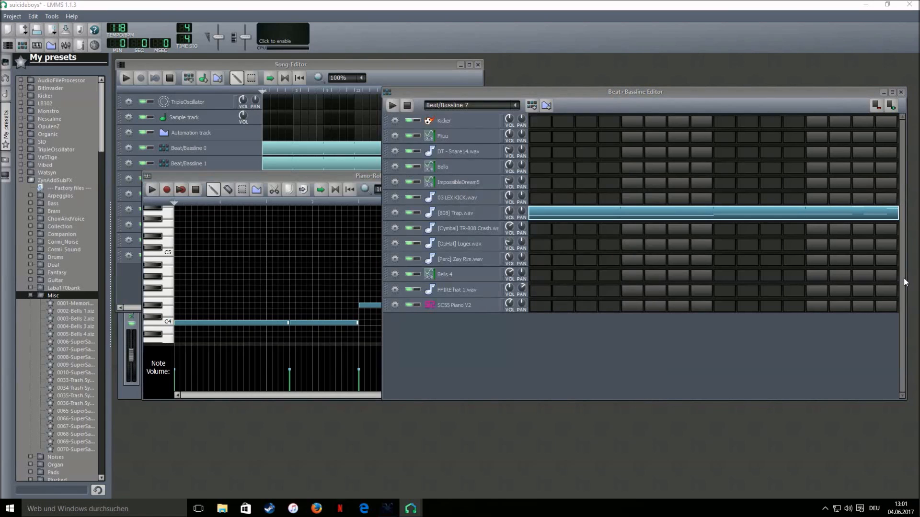
left_click(532, 109)
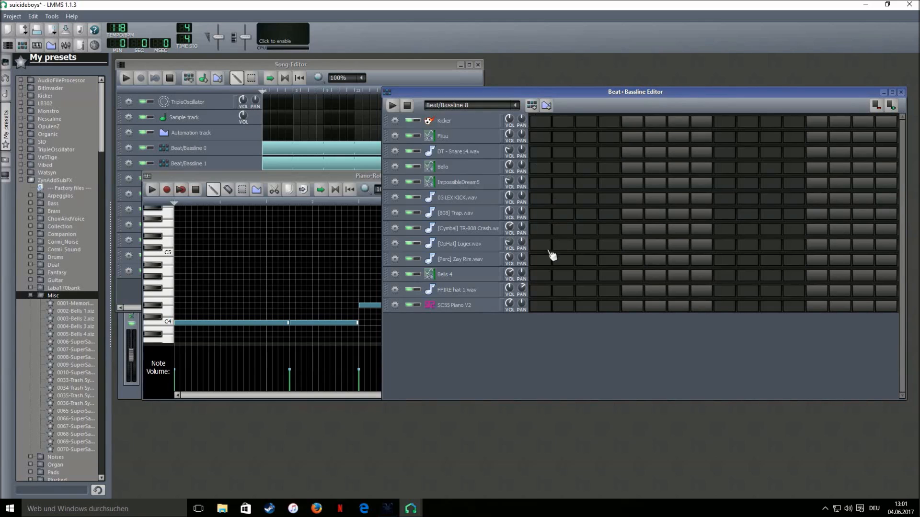
left_click(891, 105)
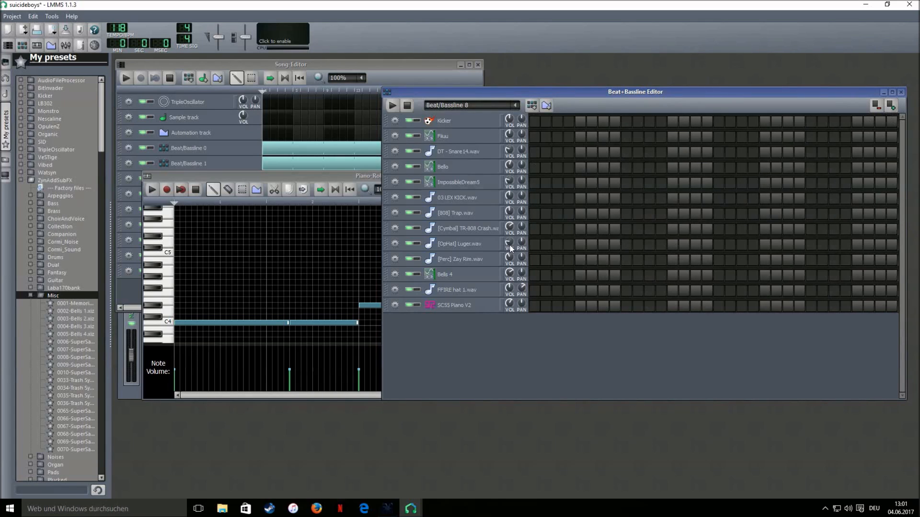
Place three [Perc] Zay Rim hits and one [OpHat] Luger hit in the pattern
left_click(503, 260)
left_click(580, 260)
left_click(603, 260)
left_click(742, 260)
left_click(788, 244)
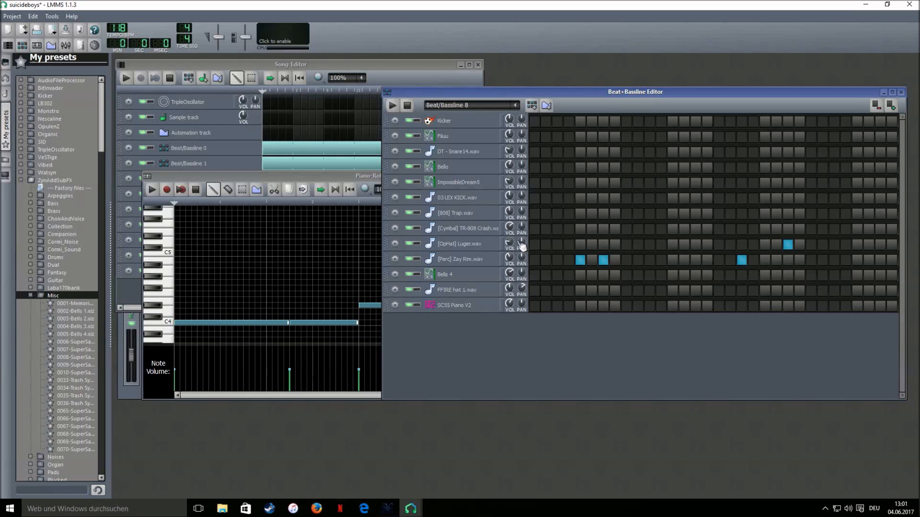
left_click(499, 245)
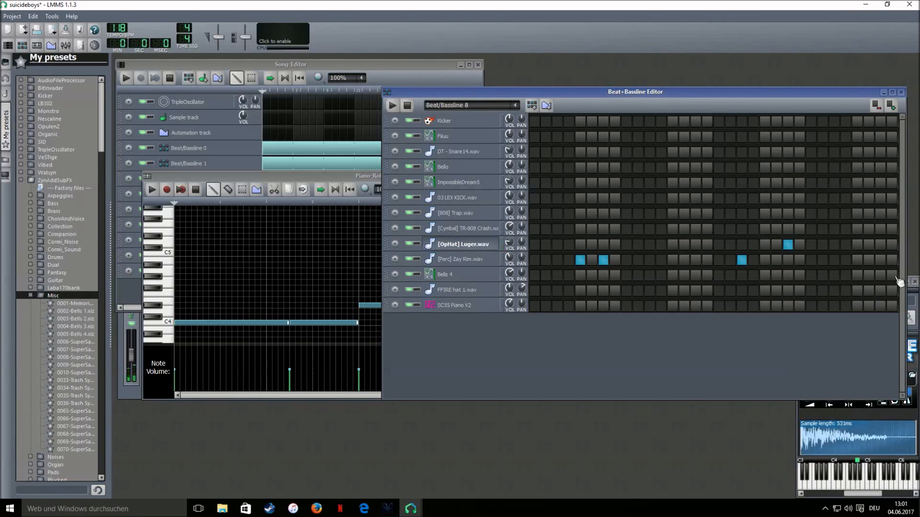
left_click(914, 281)
left_click(205, 66)
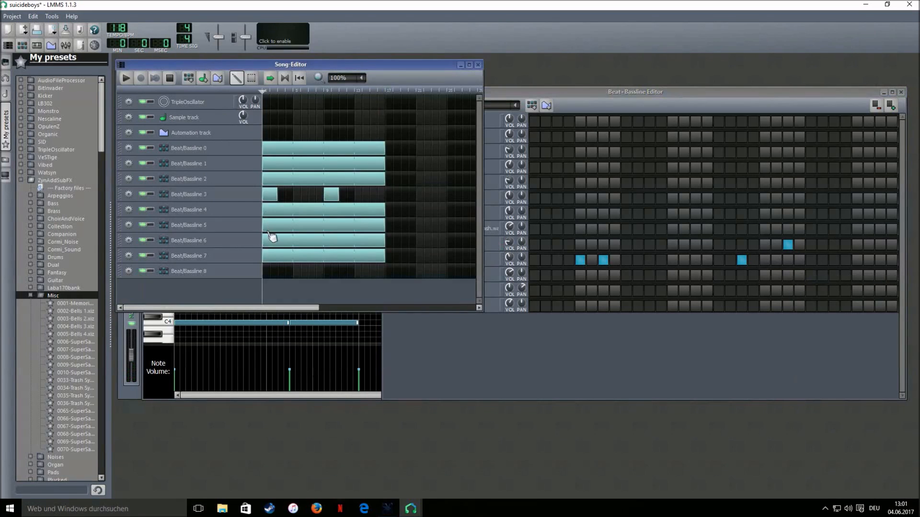
Stretch the Beat/Bassline 8 clip to match the other clips, then play and stop the song
left_click_drag(277, 270, 385, 271)
left_click(126, 78)
left_click(480, 372)
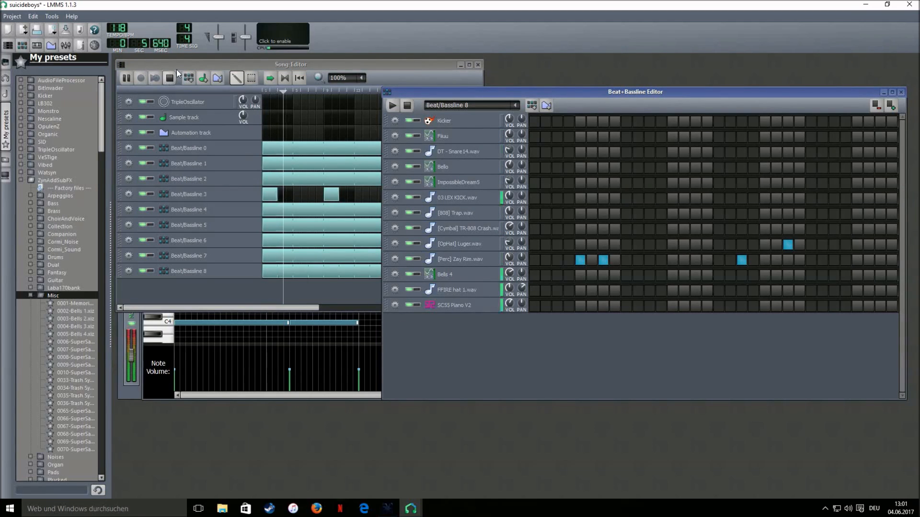
left_click(675, 105)
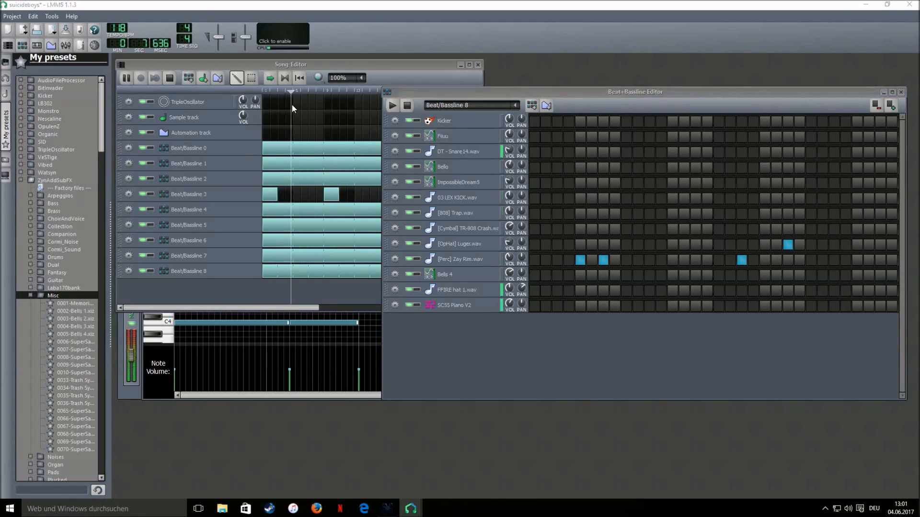
left_click(171, 78)
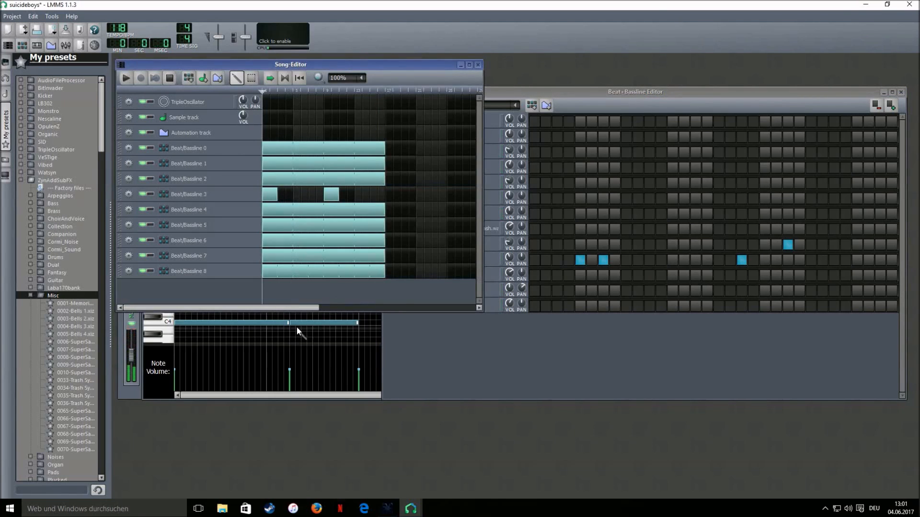
Select all the Beat/Bassline clips and shift them several bars later
left_click(251, 78)
left_click_drag(432, 139, 271, 292)
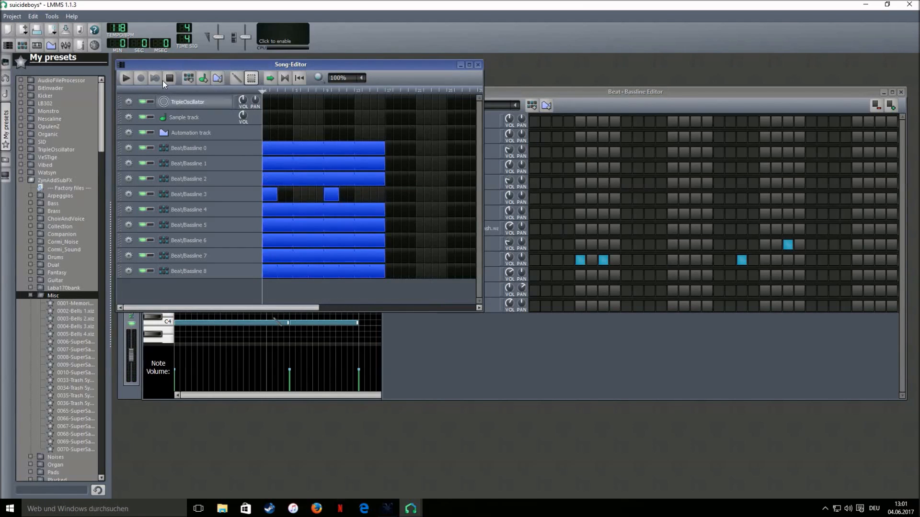
left_click_drag(282, 150, 337, 144)
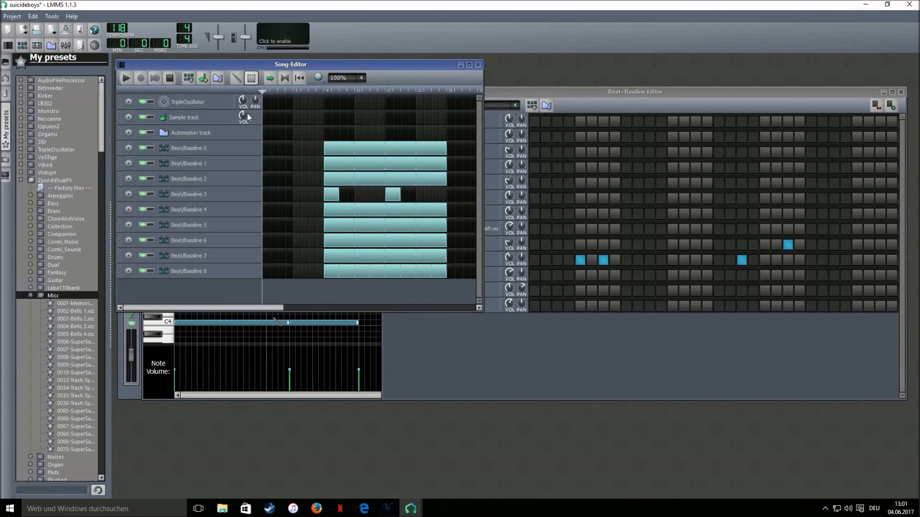
Add a Beat/Bassline 0 clip from bar 1 to bar 9 and widen the song timeline
left_click(236, 77)
left_click(266, 149)
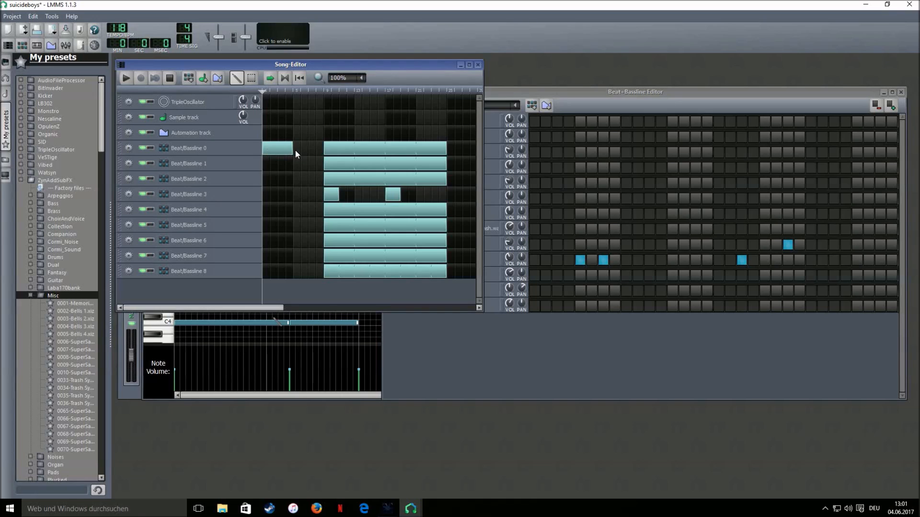
left_click_drag(295, 150, 323, 149)
left_click_drag(484, 239, 596, 225)
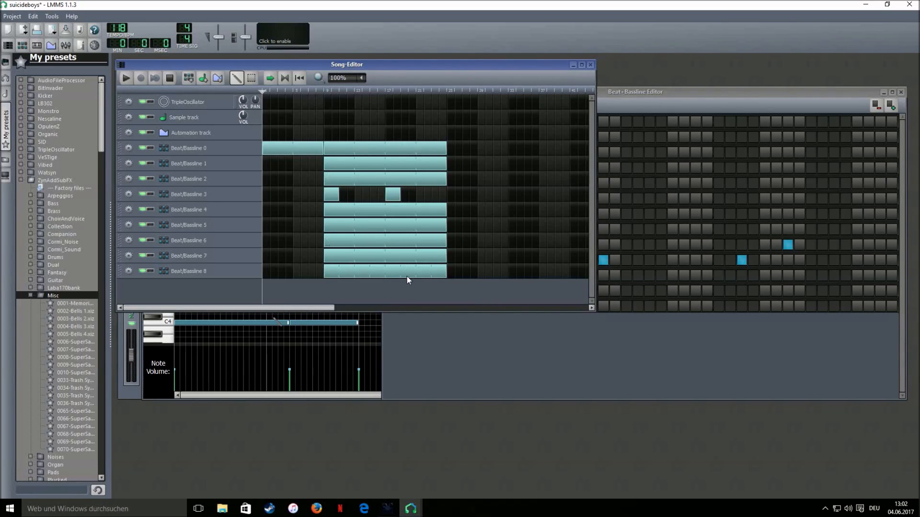
Add a short Beat/Bassline 3 clip at bar 25 and extend Beat/Bassline 0 to bar 41
left_click(449, 194)
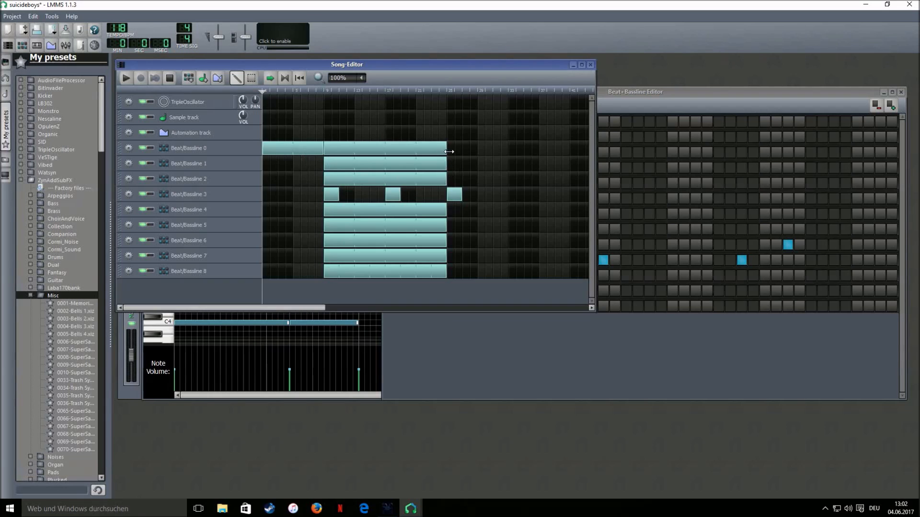
left_click_drag(596, 170, 780, 175)
left_click_drag(478, 149, 568, 157)
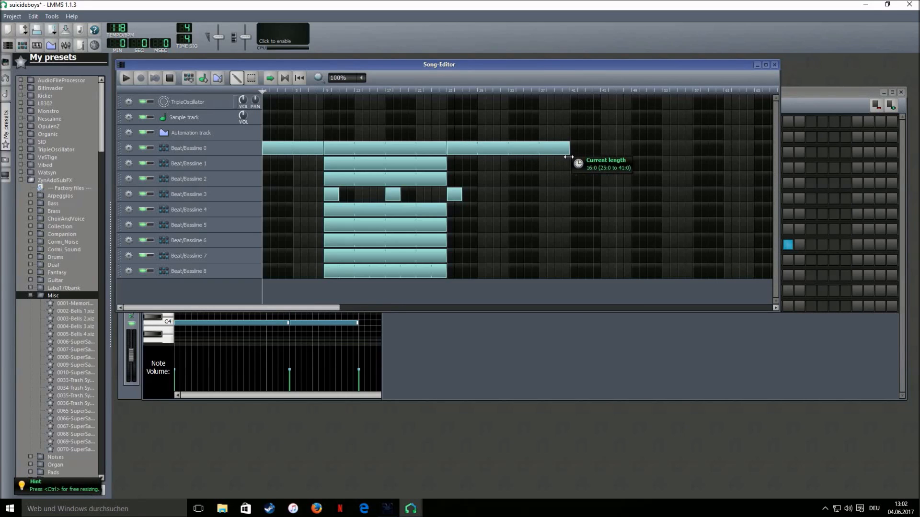
Run Beat/Bassline 4, 5, 6 and 7 clips from bar 25 to bar 41
left_click(198, 184)
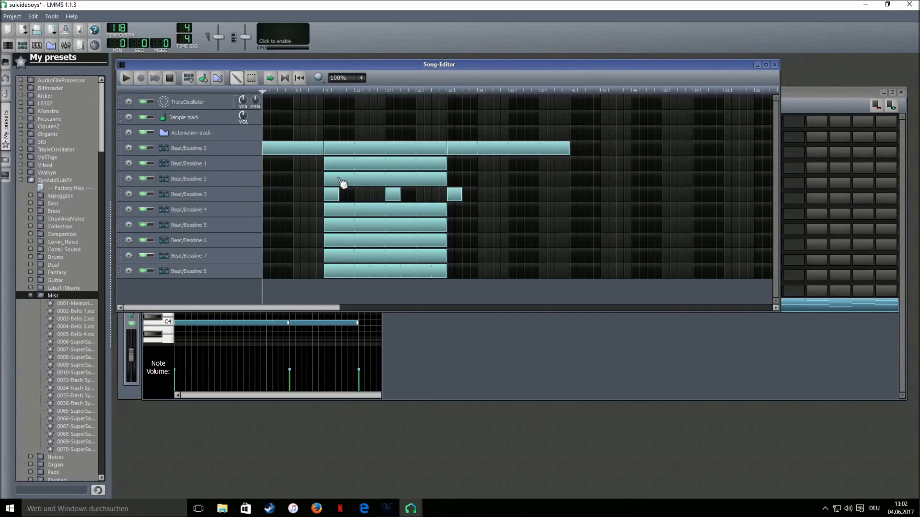
left_click(221, 211)
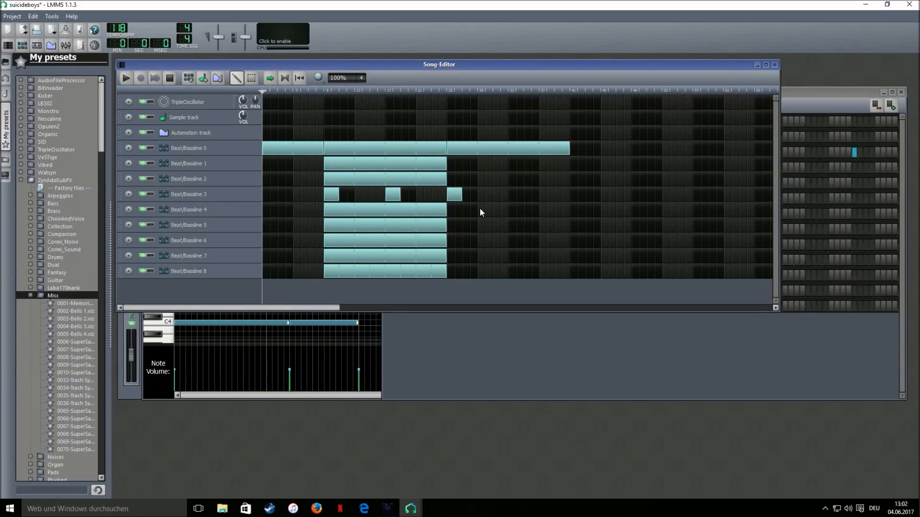
left_click(468, 212)
left_click_drag(478, 209, 569, 218)
left_click_drag(477, 230, 563, 237)
left_click(220, 229)
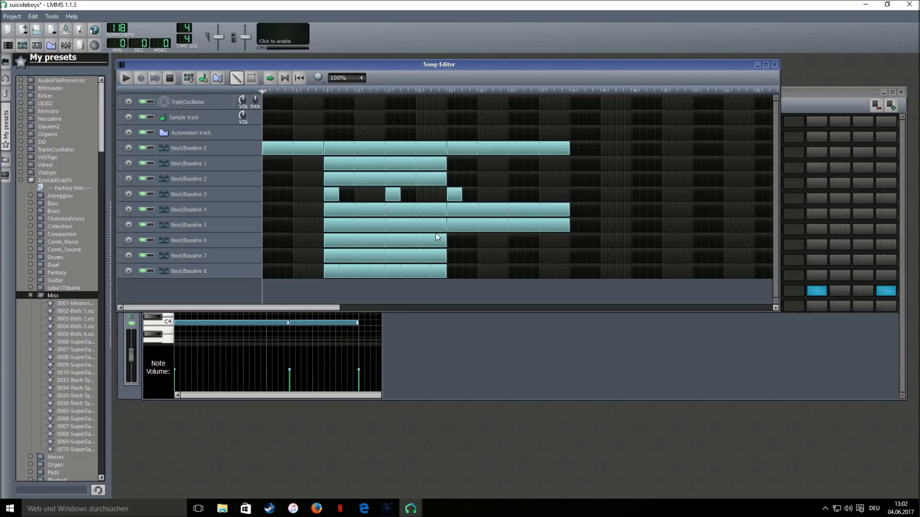
left_click(188, 240)
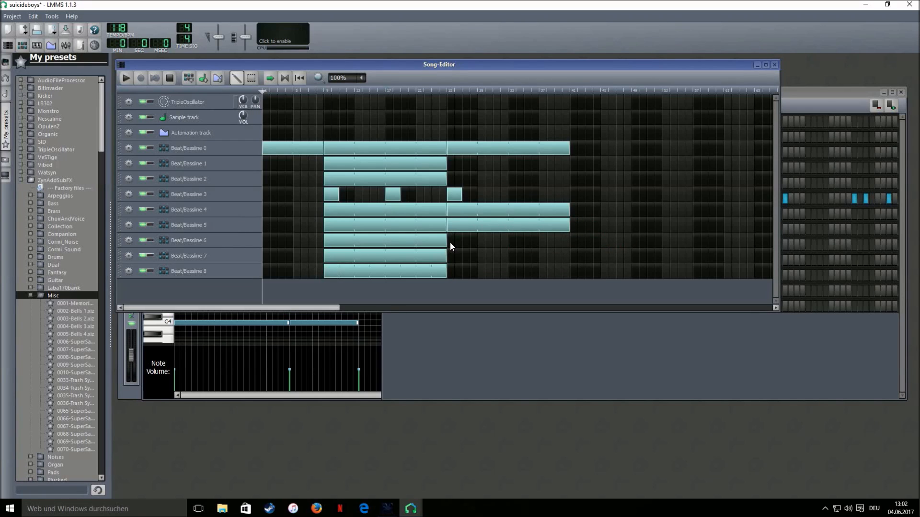
left_click(450, 243)
left_click_drag(478, 246, 572, 249)
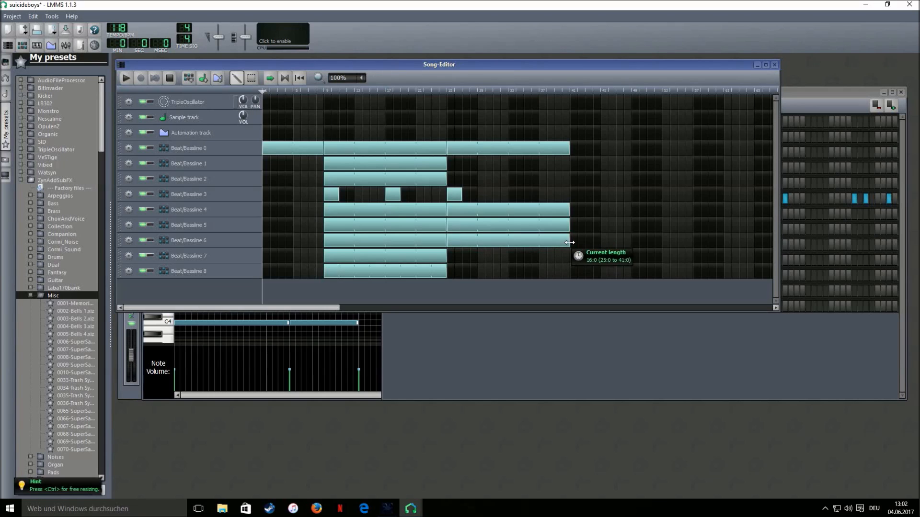
left_click_drag(478, 257, 570, 261)
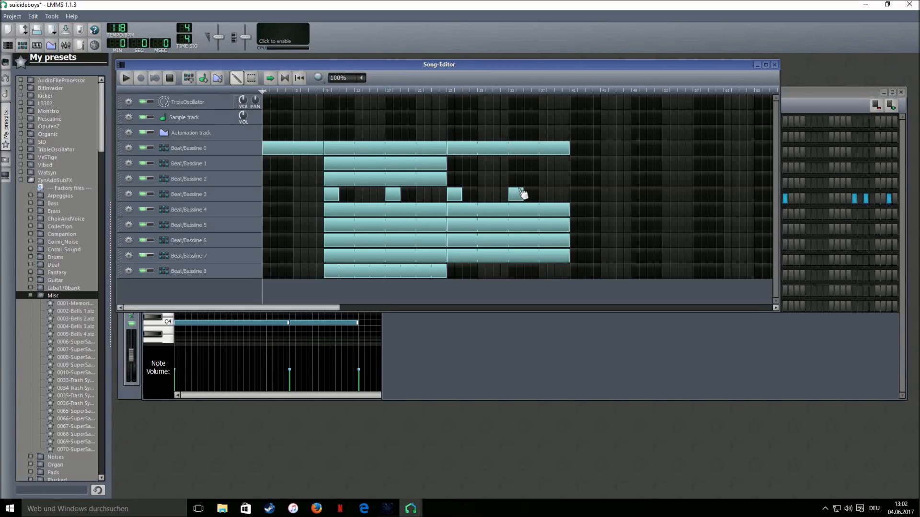
Add Beat/Bassline 1 clips spanning bars 33–41 and 41–49, and extend Beat/Bassline 0 further
left_click(245, 164)
left_click(510, 164)
left_click_drag(523, 165, 567, 163)
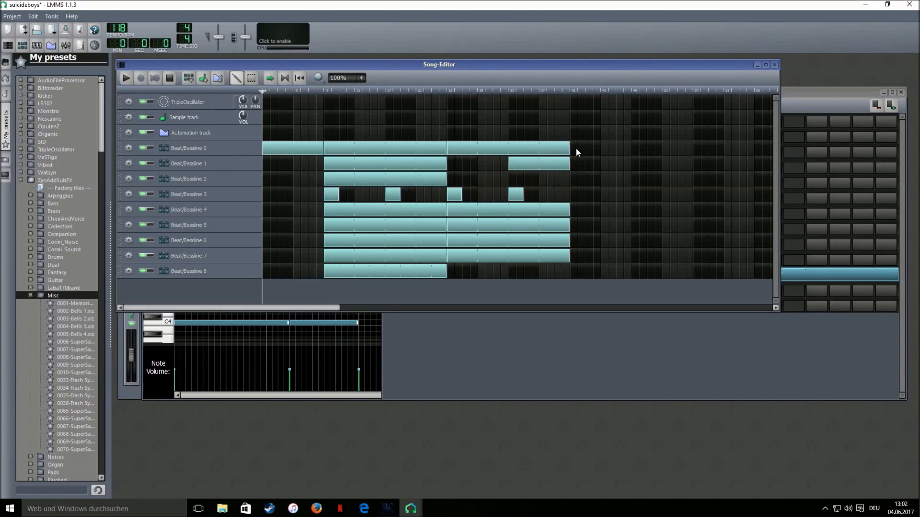
left_click_drag(600, 149, 721, 151)
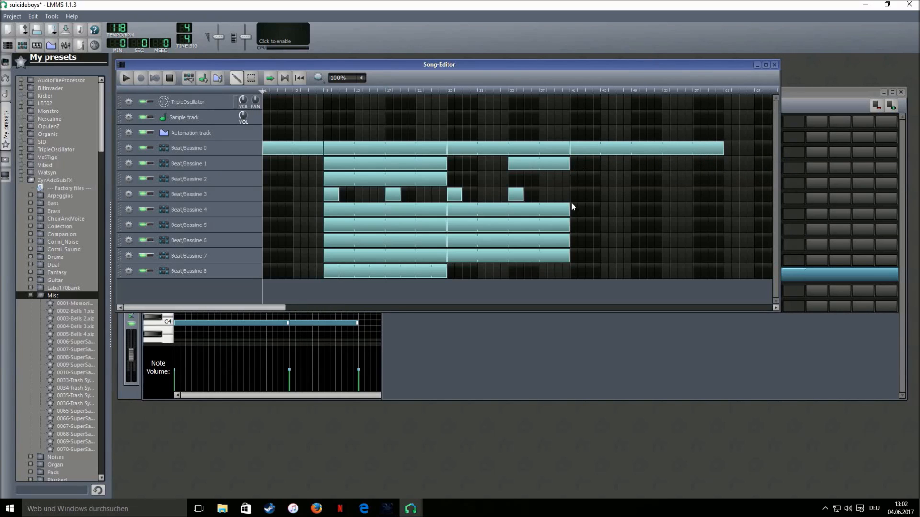
left_click(574, 165)
left_click_drag(585, 165, 633, 167)
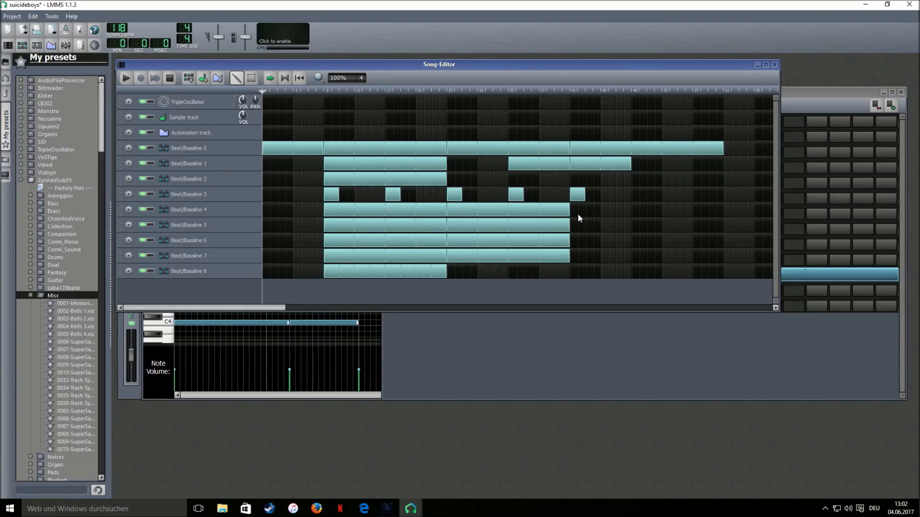
Run Beat/Bassline 4–7 clips to bar 49, add a one-bar Beat/Bassline 8 clip, and end Beat/Bassline 0 at bar 57
left_click(572, 209)
left_click_drag(583, 210, 627, 229)
left_click(572, 224)
left_click_drag(569, 241, 631, 242)
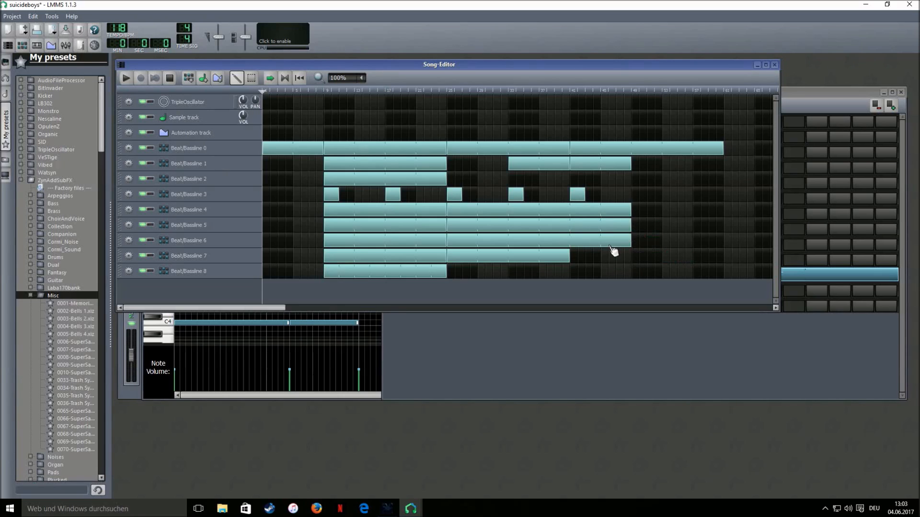
left_click_drag(573, 260, 631, 274)
left_click(577, 273)
left_click_drag(725, 156, 689, 164)
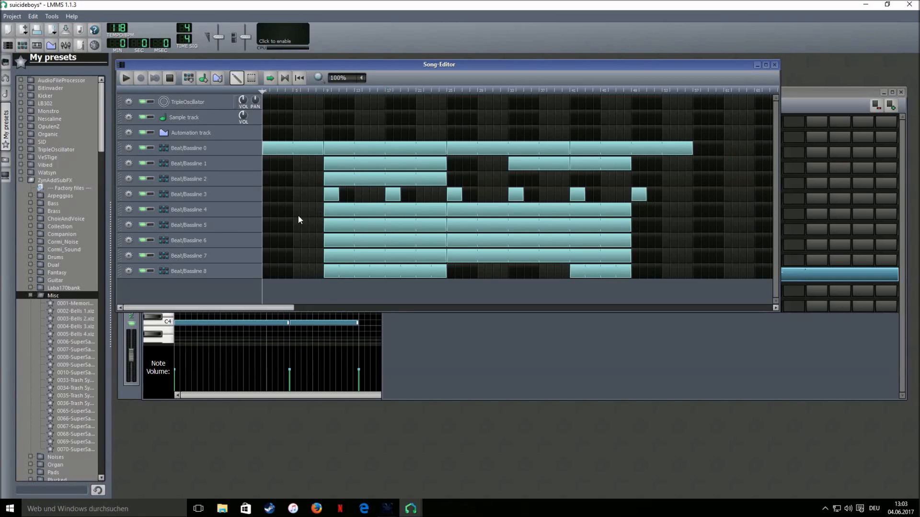
Add Beat/Bassline 7 over bars 49–57, stretch Beat/Bassline 1 to 57, add Beat/Bassline 2 and a bar-57 Beat/Bassline 3 hit
left_click(207, 210)
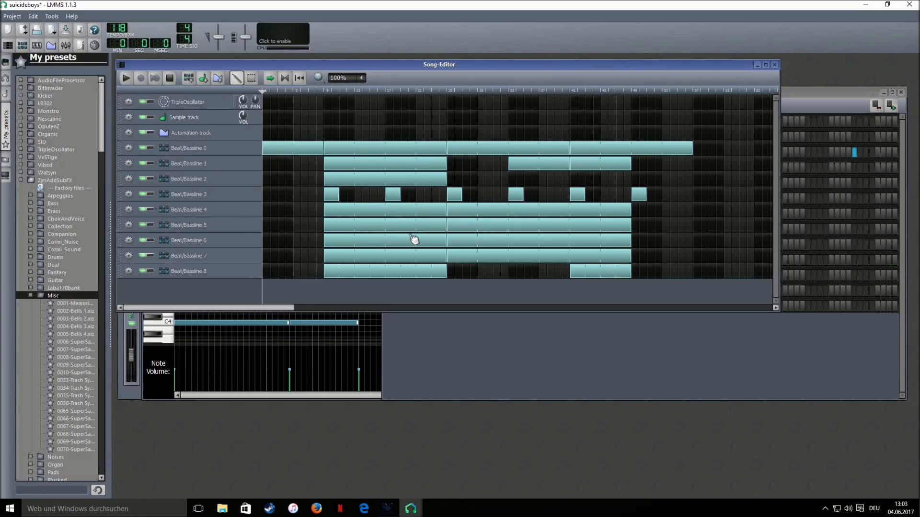
left_click(220, 257)
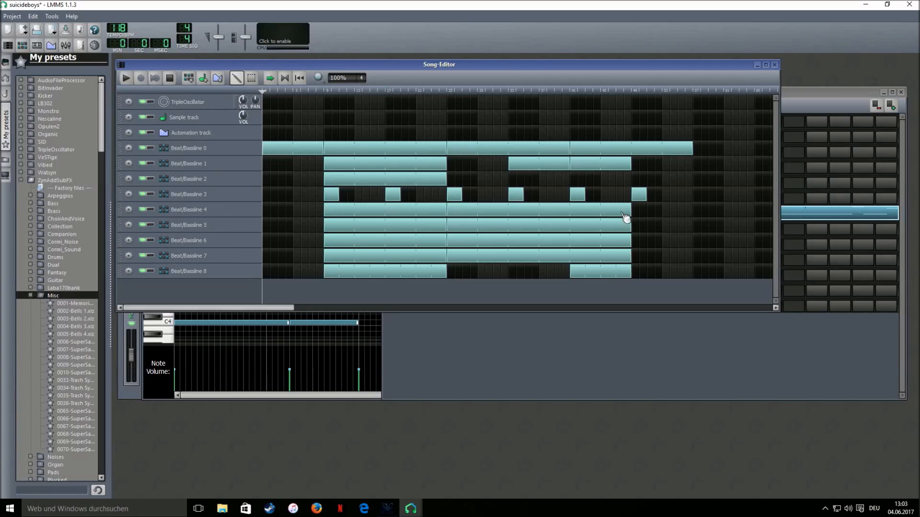
left_click(226, 209)
left_click(204, 226)
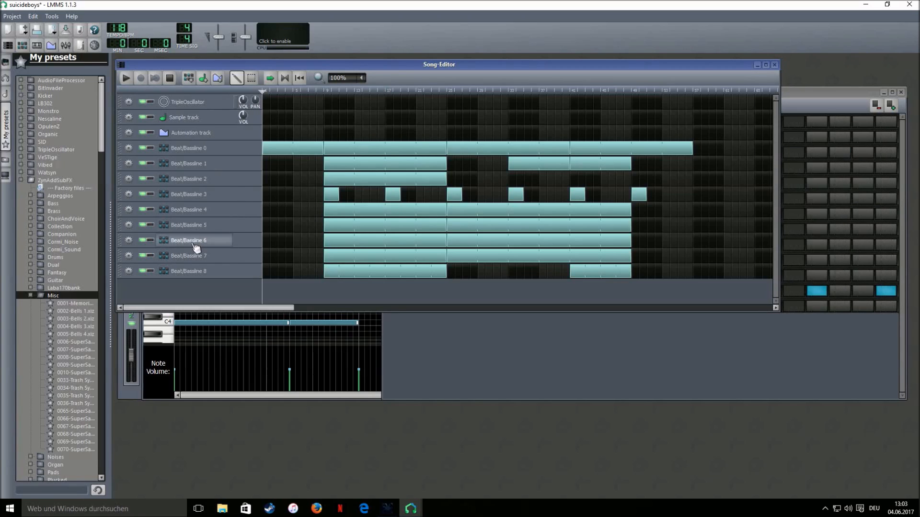
left_click(201, 240)
left_click(194, 256)
left_click_drag(636, 254, 691, 254)
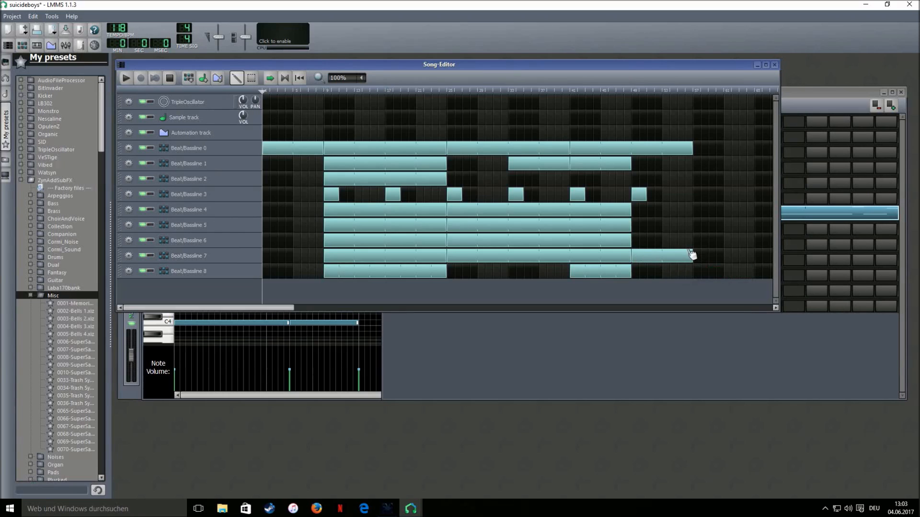
left_click_drag(661, 164, 694, 183)
left_click(638, 179)
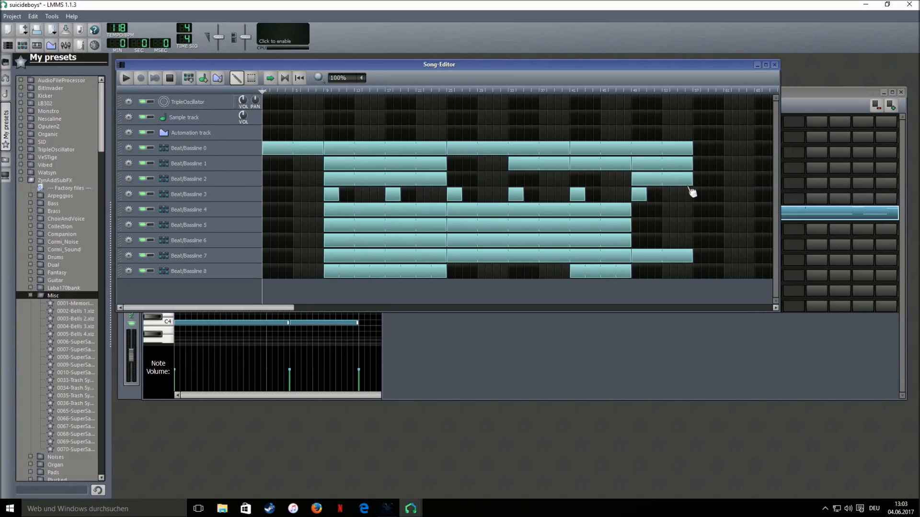
left_click(694, 194)
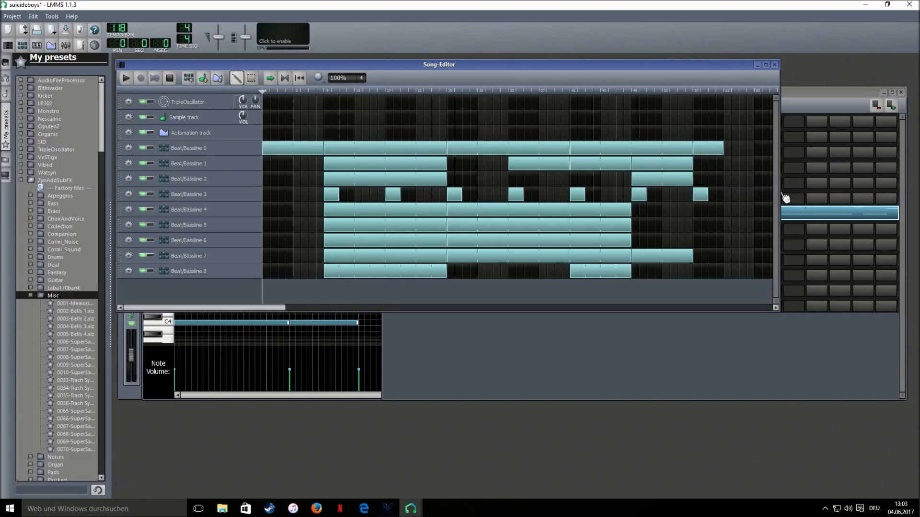
Widen the timeline to bar 77 and extend the Beat/Bassline 0, 1, 2 and 4 clips to bar 73
left_click_drag(779, 193, 868, 191)
left_click_drag(724, 149, 814, 165)
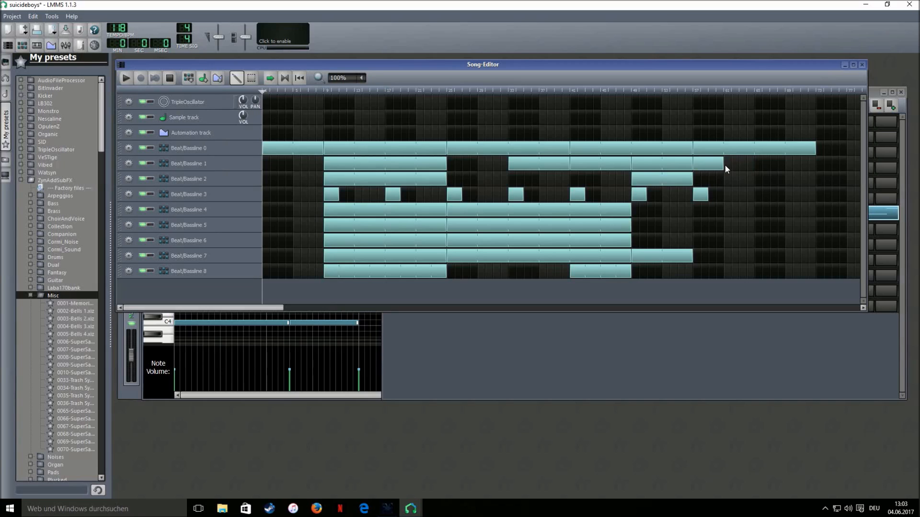
left_click_drag(723, 165, 814, 165)
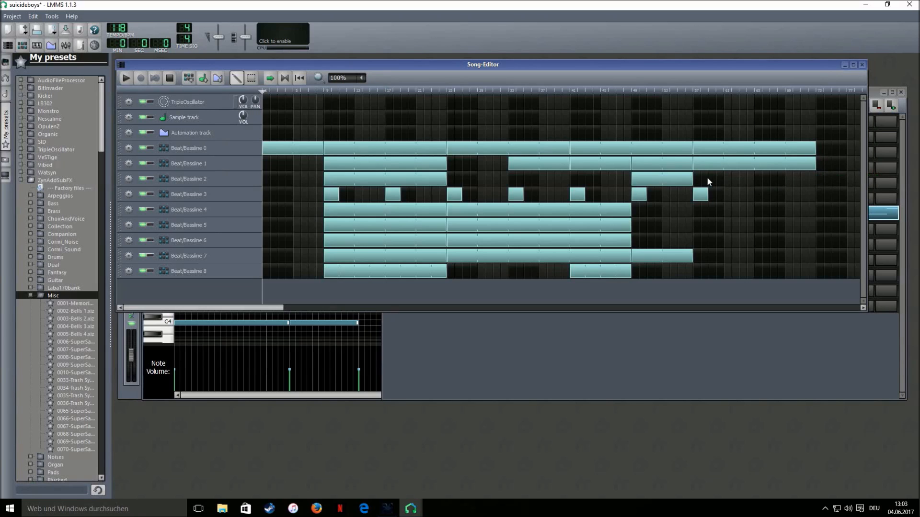
left_click_drag(726, 186, 816, 186)
left_click_drag(724, 214, 817, 214)
Shift the Beat/Bassline 5, 6 and 7 clips a bar earlier and add a Beat/Bassline 8 clip from bar 57 to 73
left_click_drag(713, 225, 817, 226)
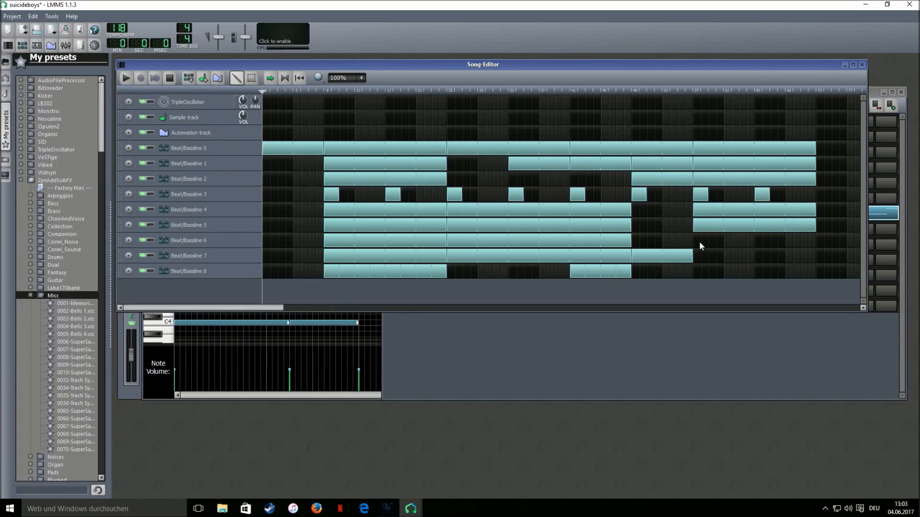
left_click_drag(717, 245, 816, 244)
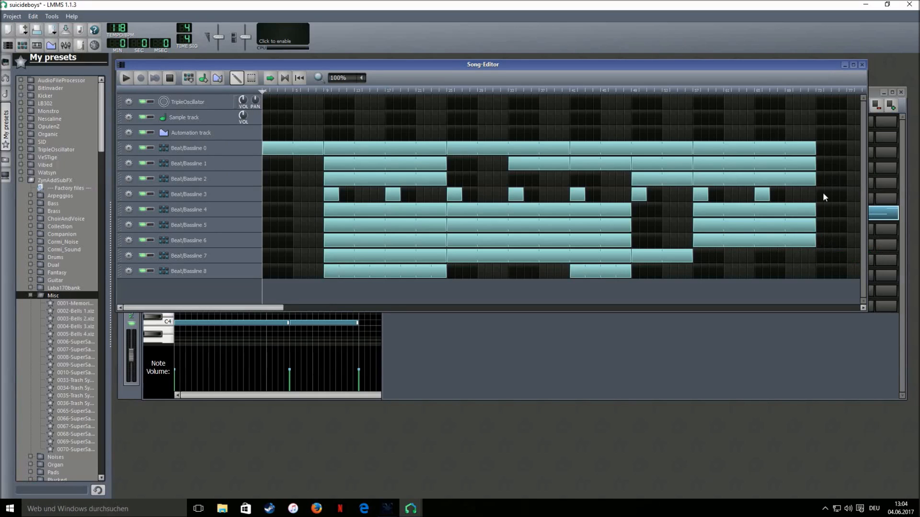
left_click_drag(722, 257, 817, 259)
left_click(697, 271)
left_click_drag(699, 270, 813, 269)
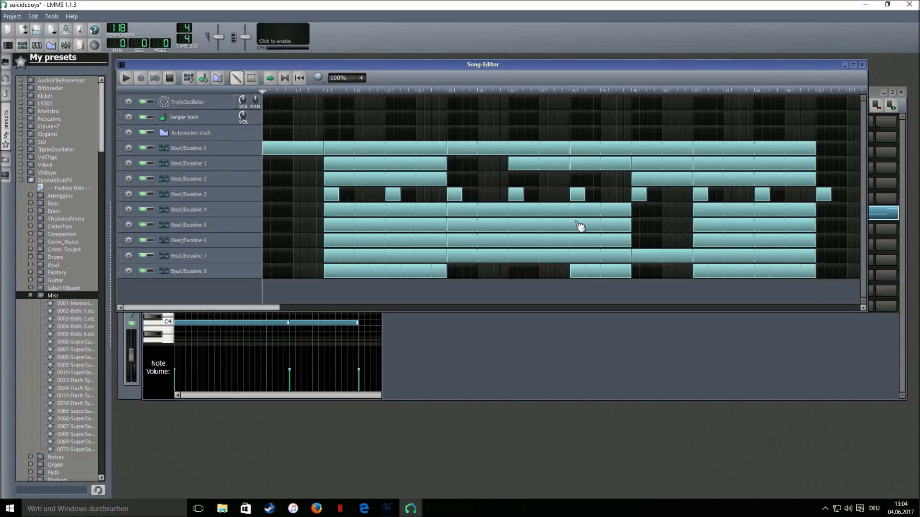
Play the full 73-bar song arrangement from the Song Editor
left_click(126, 79)
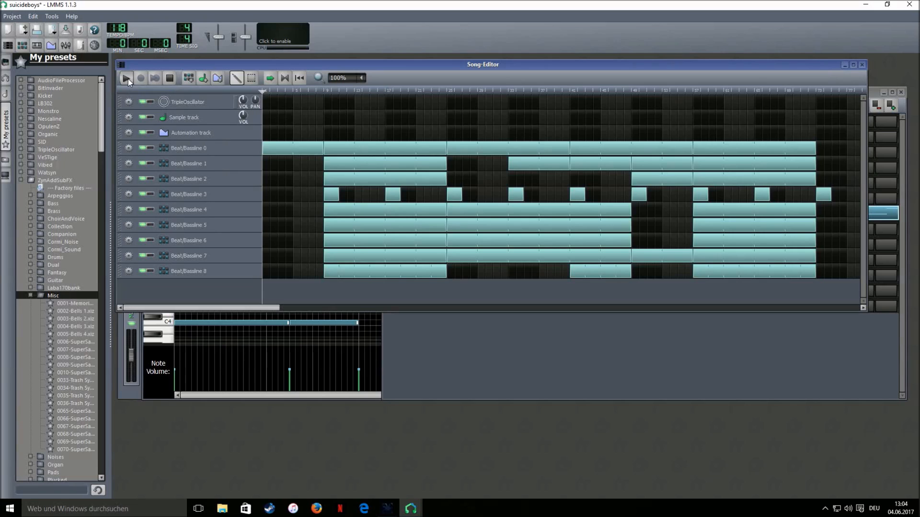